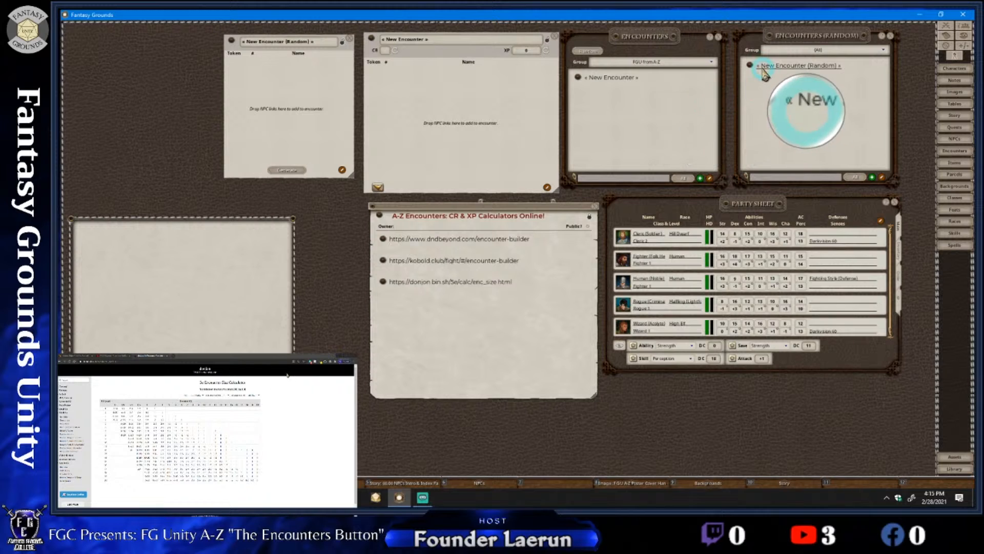
Check the Multistream chat in Streamlabs OBS and switch back to Fantasy Grounds
right_click(529, 481)
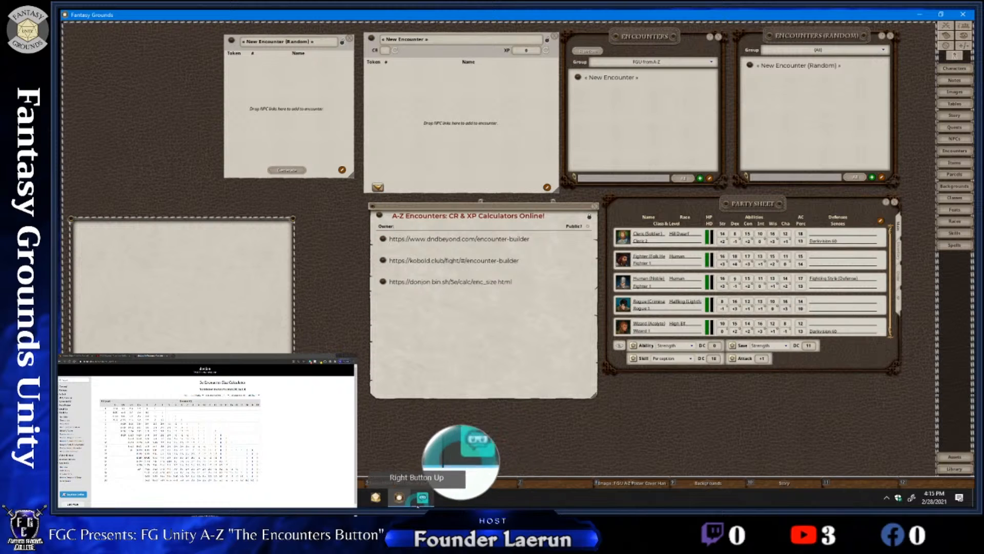
left_click(422, 497)
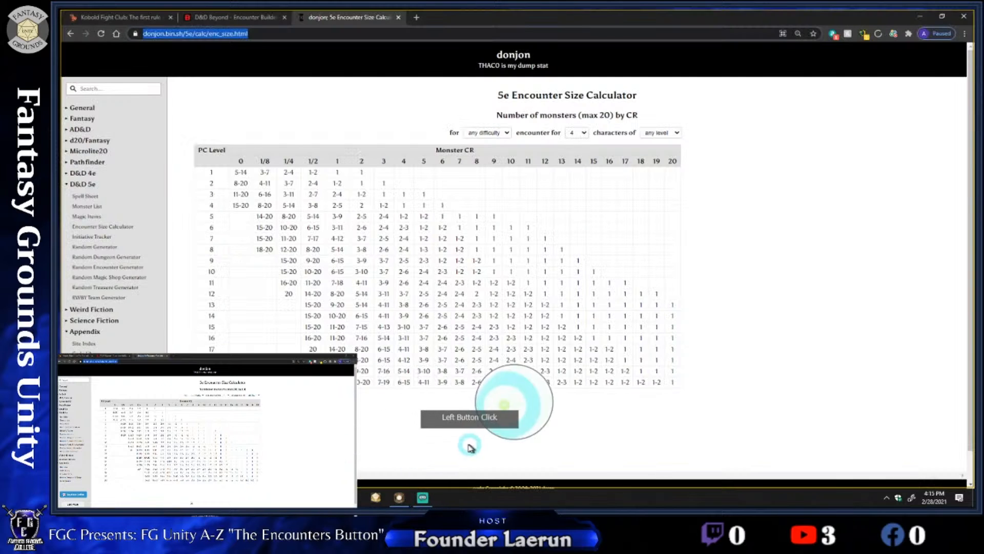
left_click(423, 499)
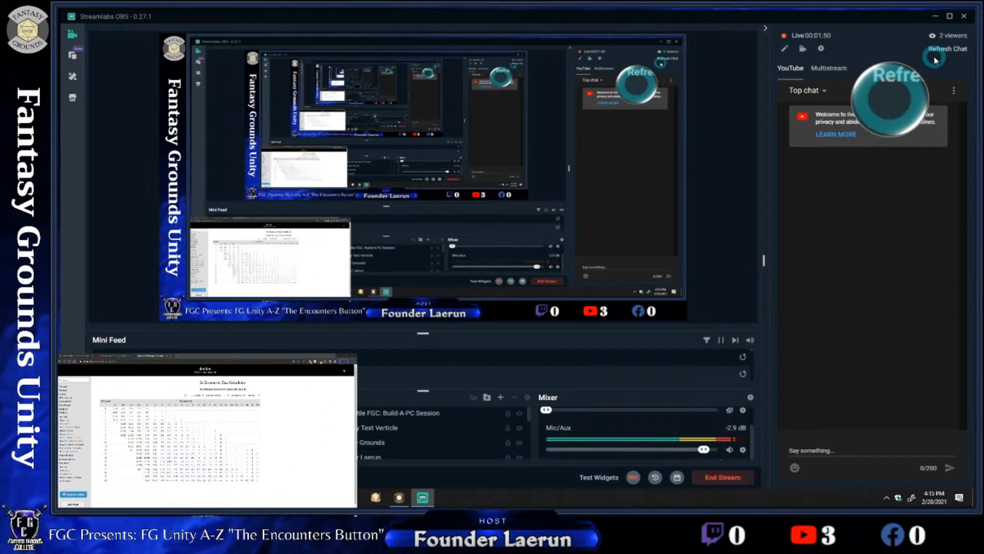
left_click(866, 266)
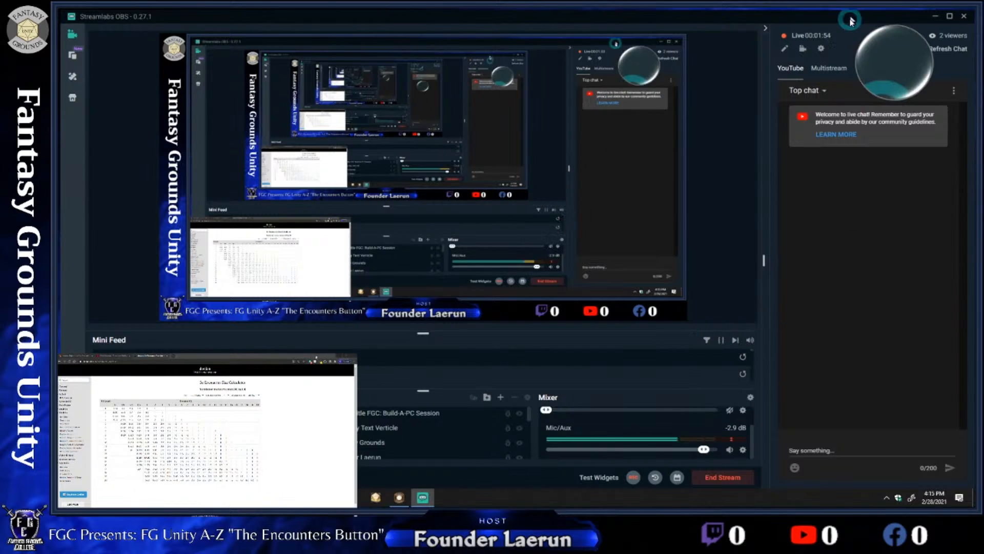
left_click(828, 68)
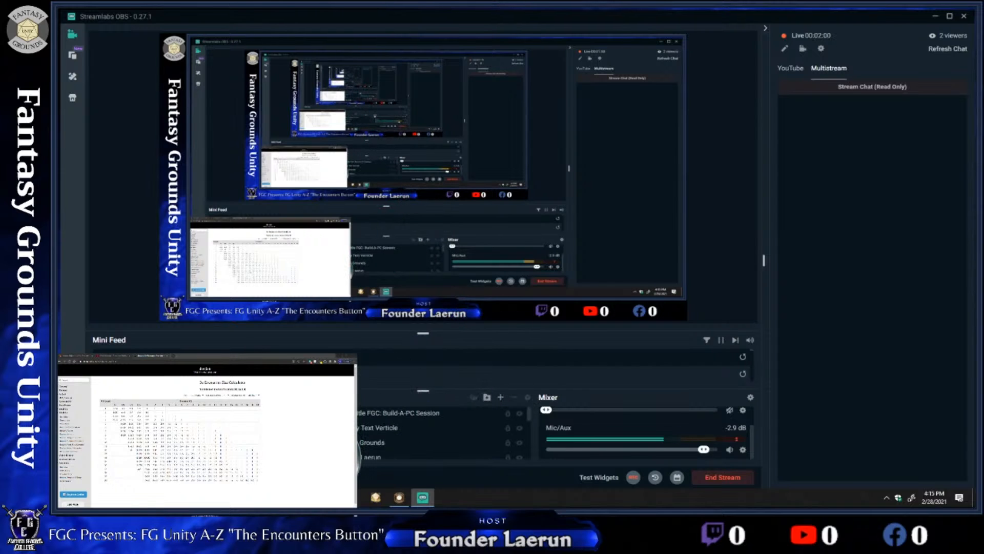
left_click(399, 498)
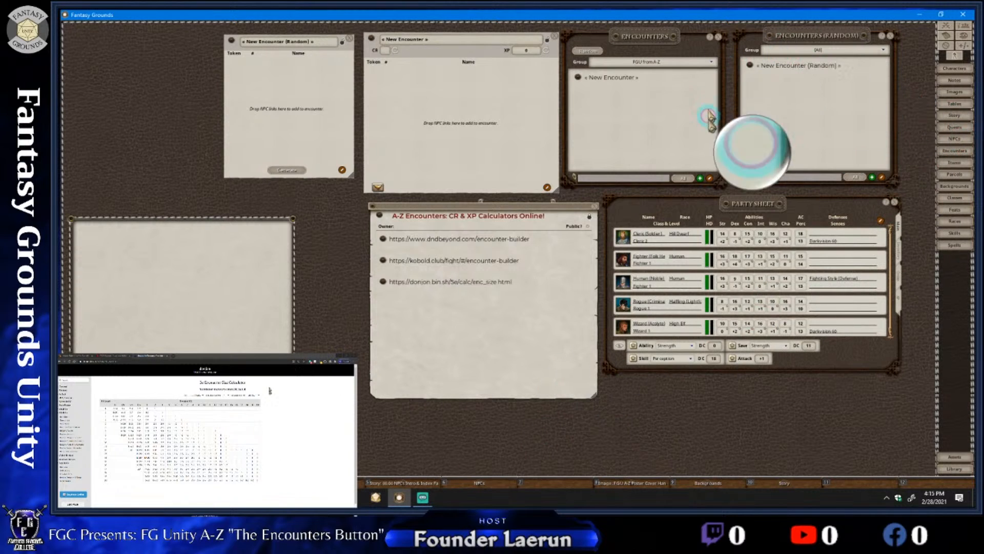
right_click(794, 84)
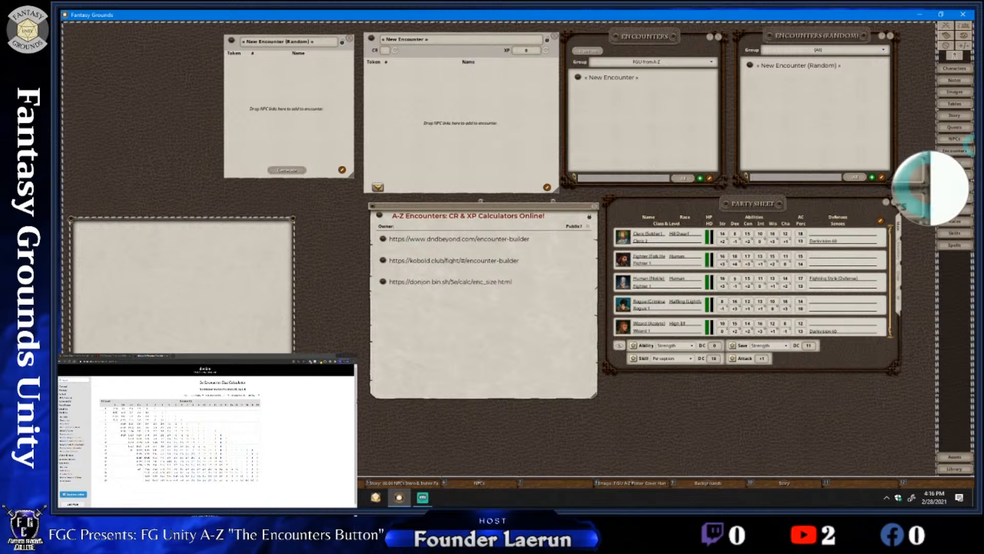
Open the NPC list, place it clear of the New Encounter window and find the Bat entry
left_click(949, 139)
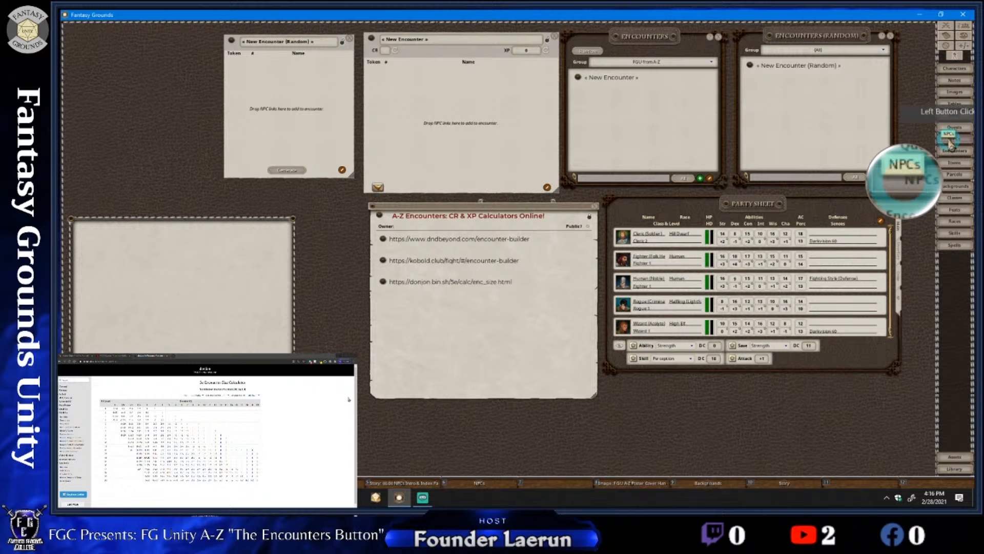
mouse_move(576, 161)
left_mouse_down()
mouse_move(496, 162)
mouse_move(582, 154)
left_mouse_up()
scroll(376, 198, "down", 3)
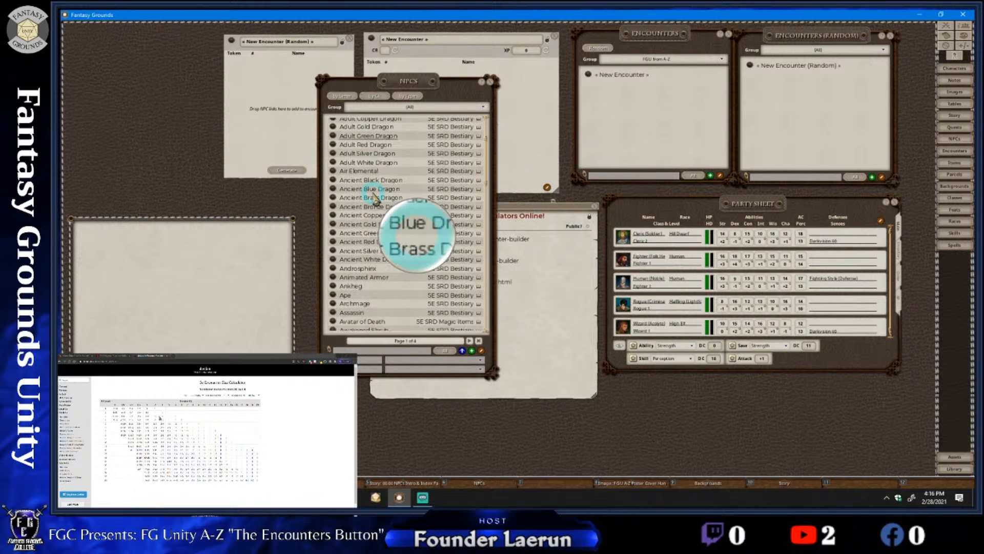
left_click_drag(375, 198, 311, 186)
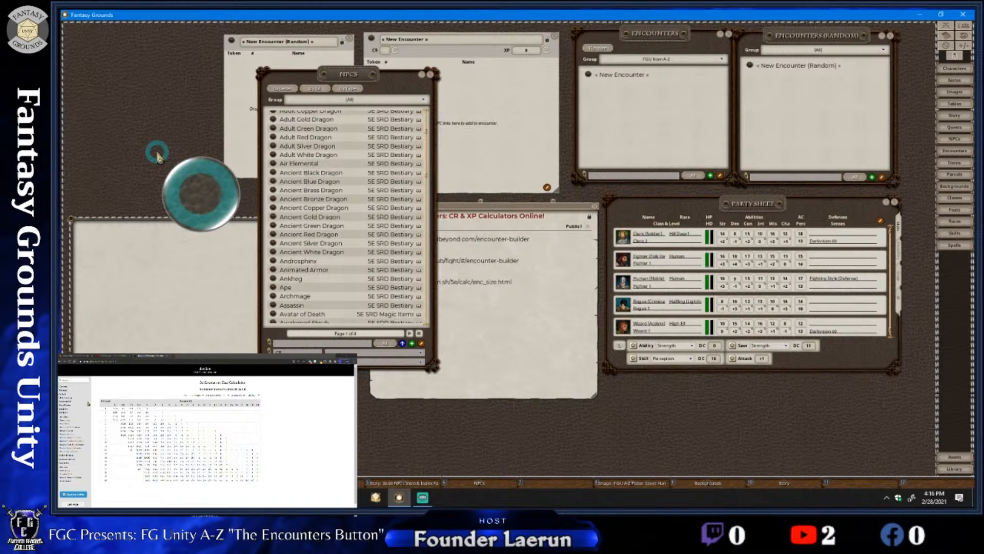
scroll(326, 221, "down", 4)
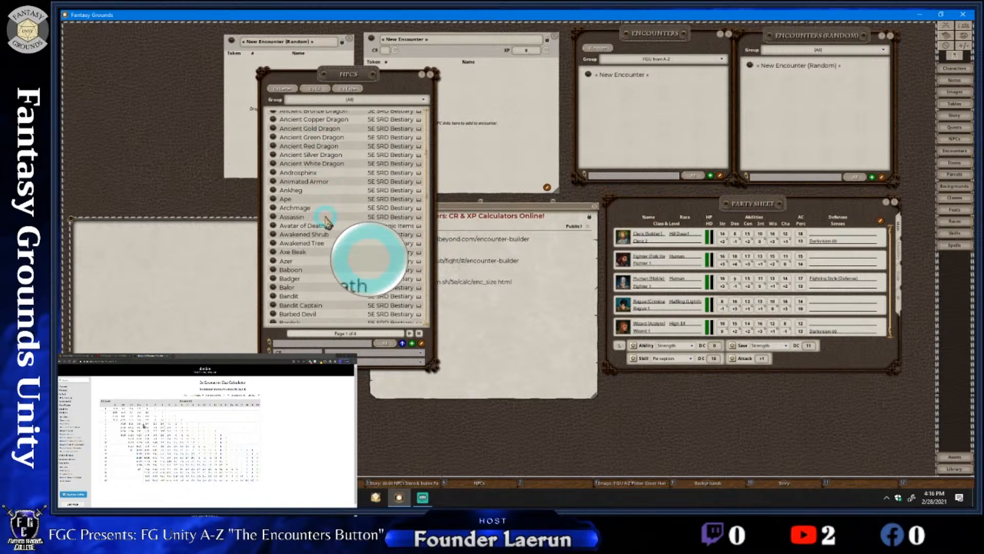
scroll(326, 222, "down", 4)
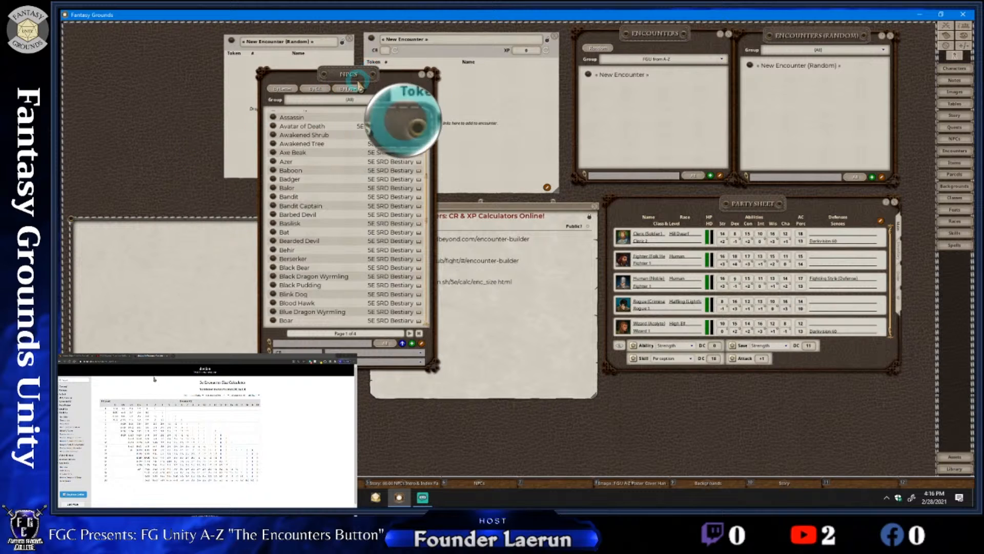
left_click_drag(398, 118, 254, 101)
scroll(205, 256, "down", 1)
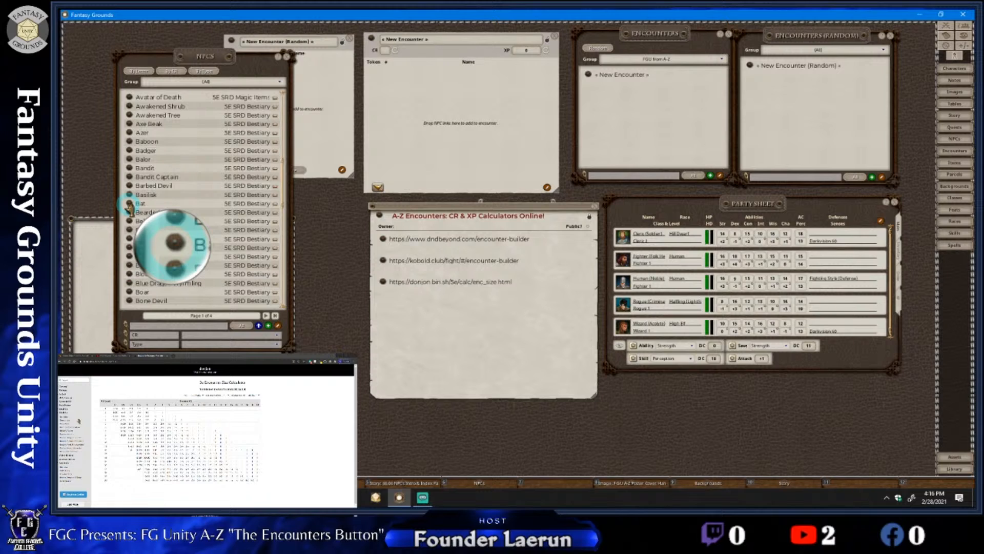
Add the Bat to the new encounter and set its quantity to 12
left_click_drag(131, 206, 426, 105)
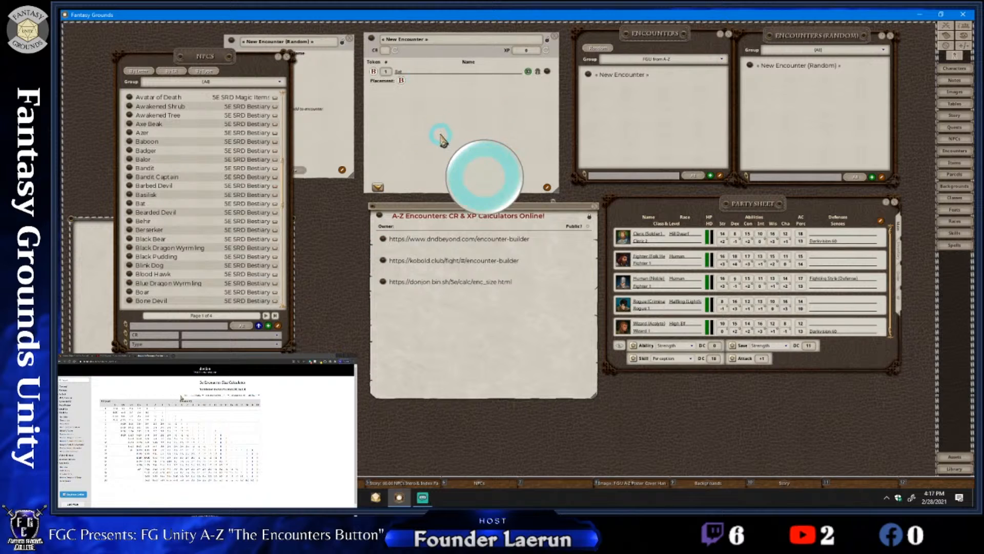
mouse_move(441, 139)
left_mouse_down()
mouse_move(406, 103)
mouse_move(443, 141)
left_mouse_up()
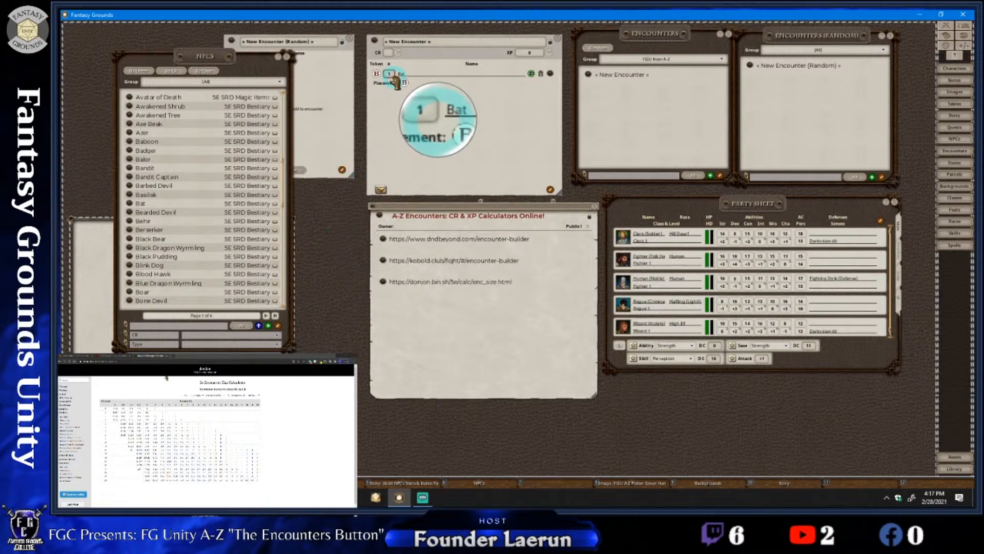
type("2")
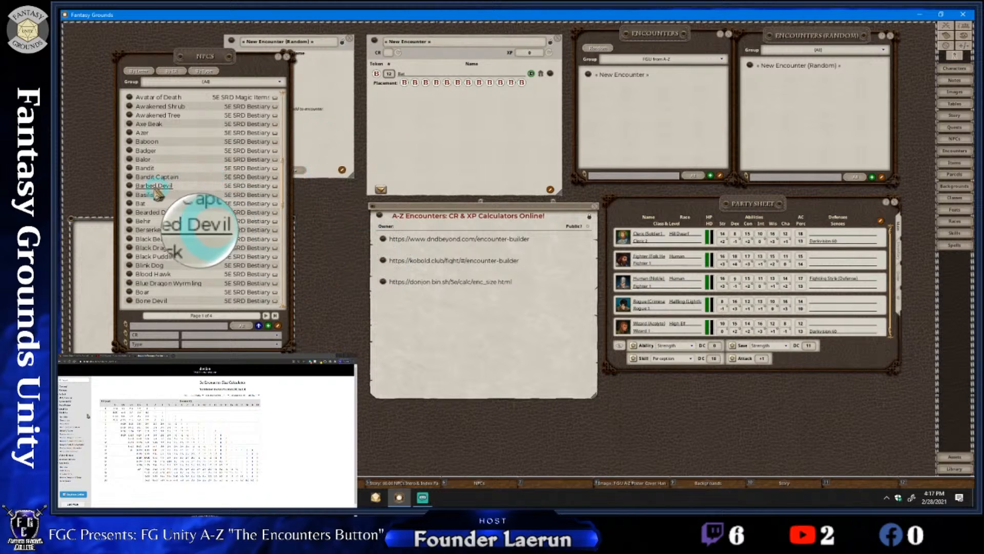
Open the Bat record over the NPC list and examine its challenge rating and XP
left_click(131, 204)
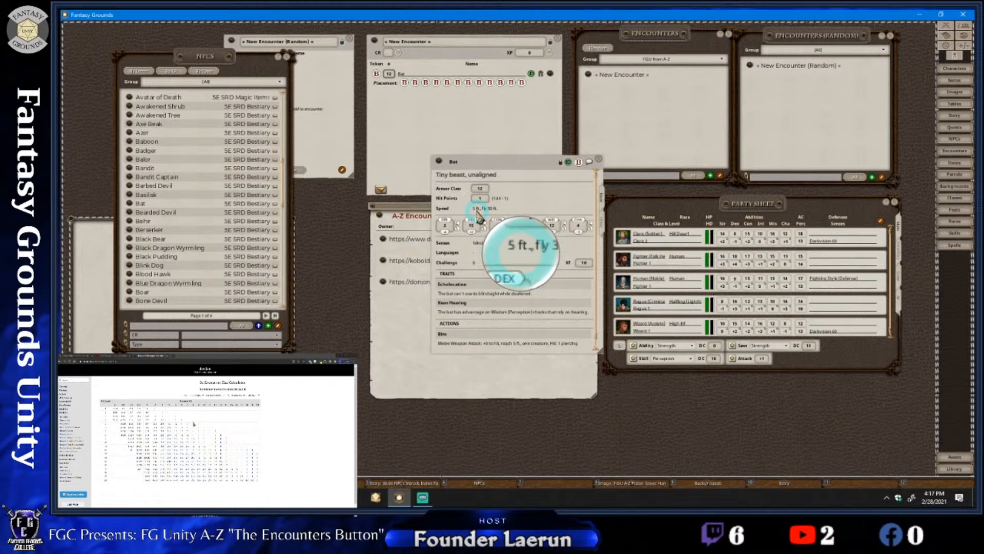
left_click_drag(514, 251, 245, 196)
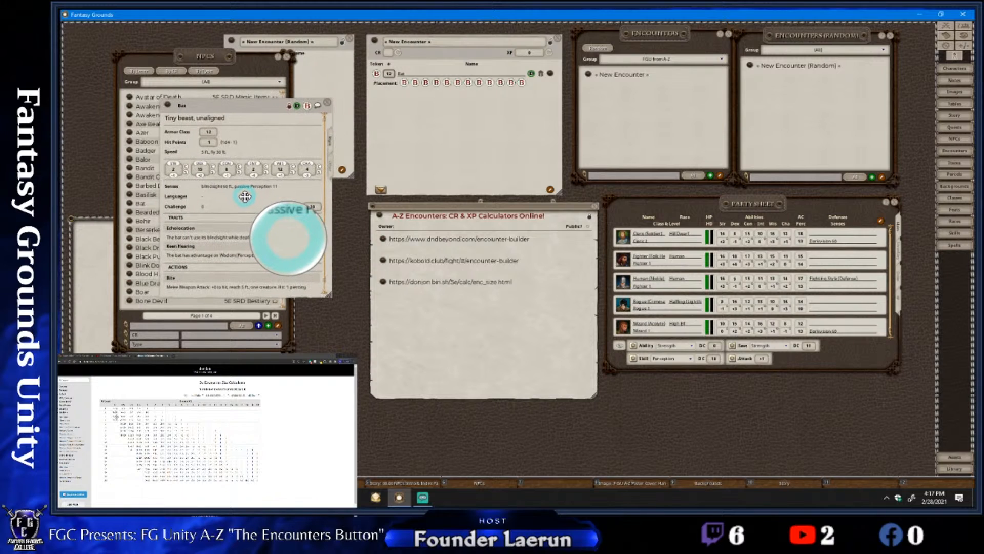
left_click_drag(245, 196, 245, 196)
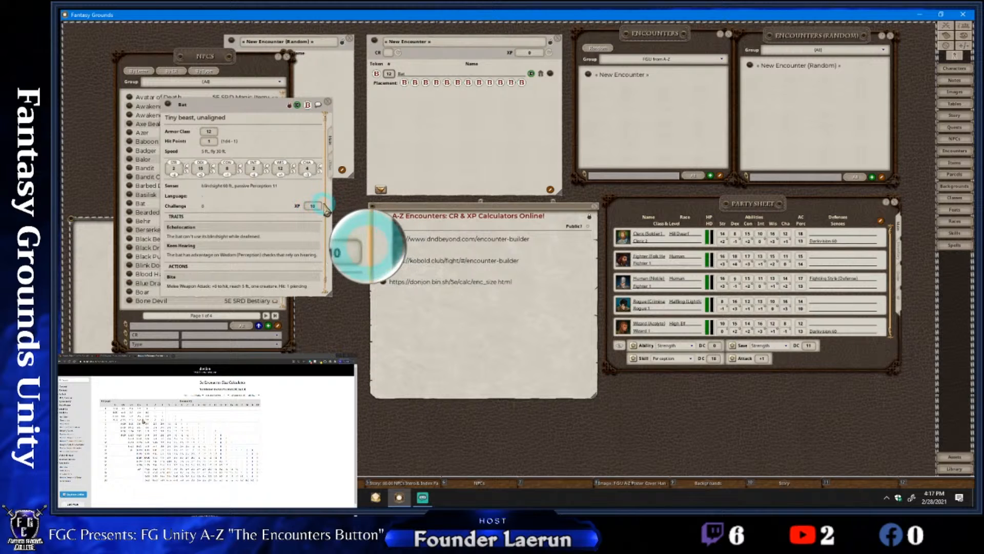
scroll(194, 213, "down", 1)
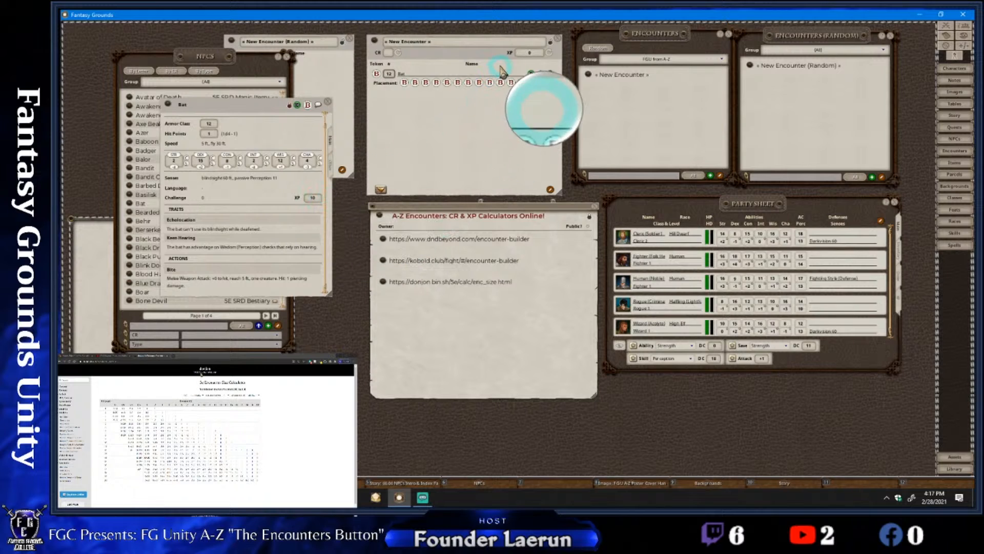
Calculate the CR and XP of the new encounter from its listed creatures
right_click(551, 61)
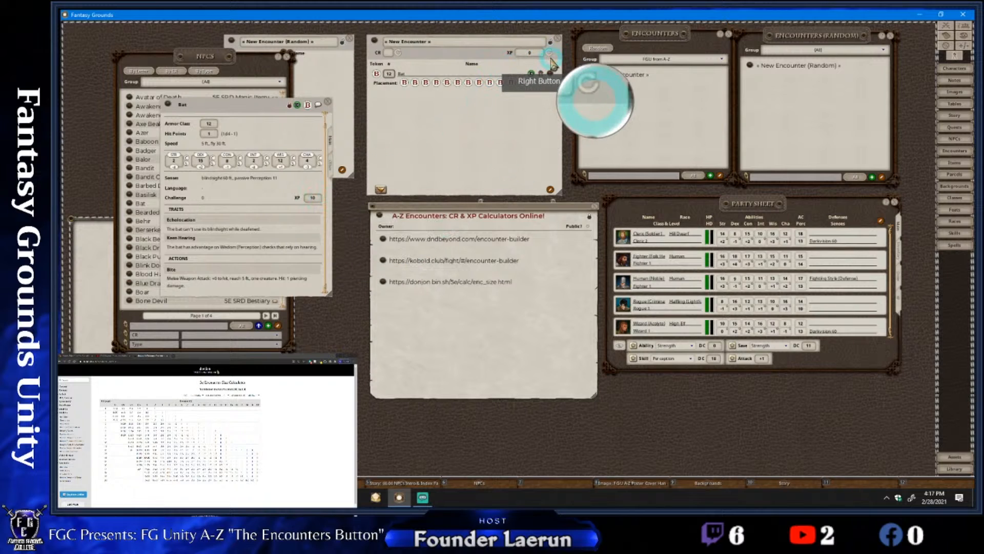
left_click(400, 53)
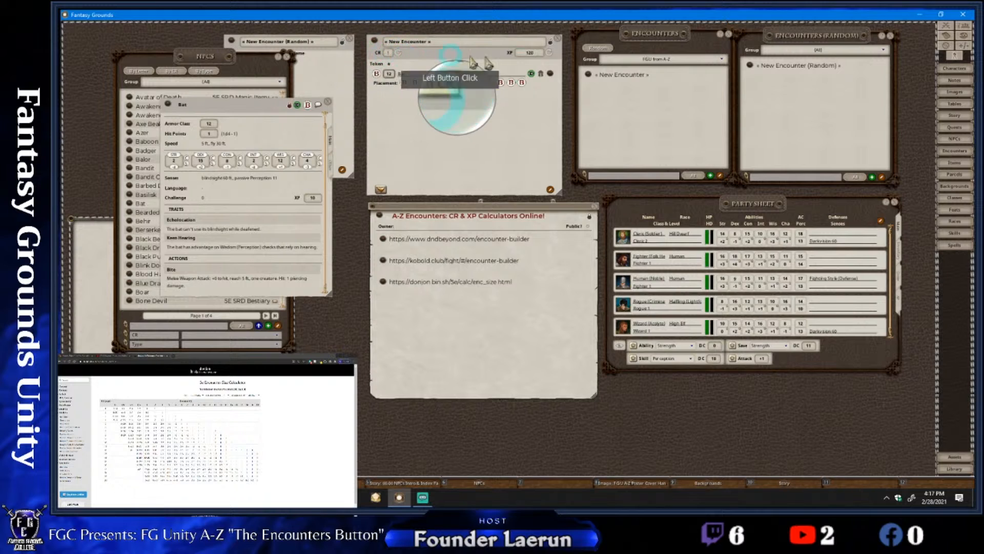
left_click(549, 53)
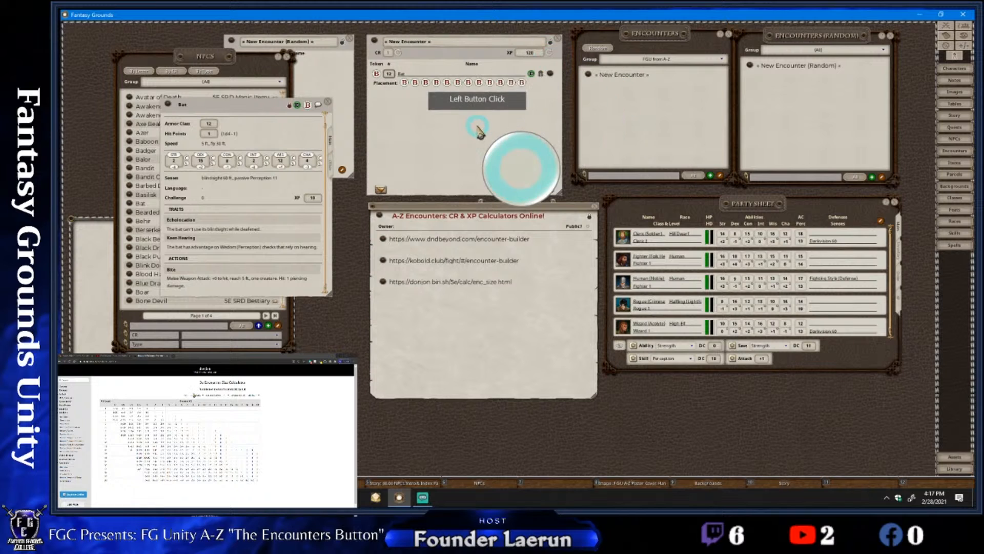
mouse_move(478, 128)
left_mouse_down()
mouse_move(422, 59)
mouse_move(460, 128)
mouse_move(477, 123)
left_mouse_up()
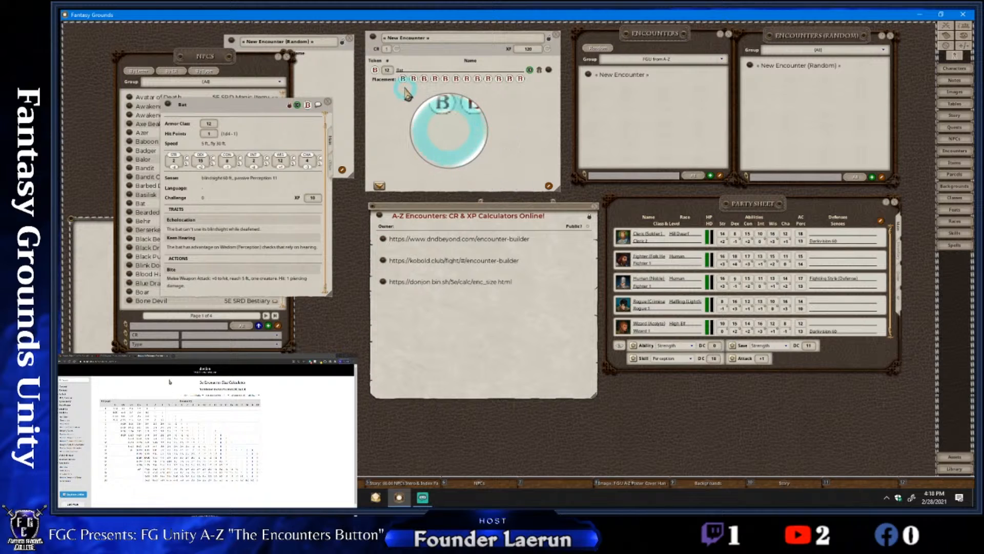
mouse_move(405, 88)
left_mouse_down()
mouse_move(437, 98)
mouse_move(406, 92)
left_mouse_up()
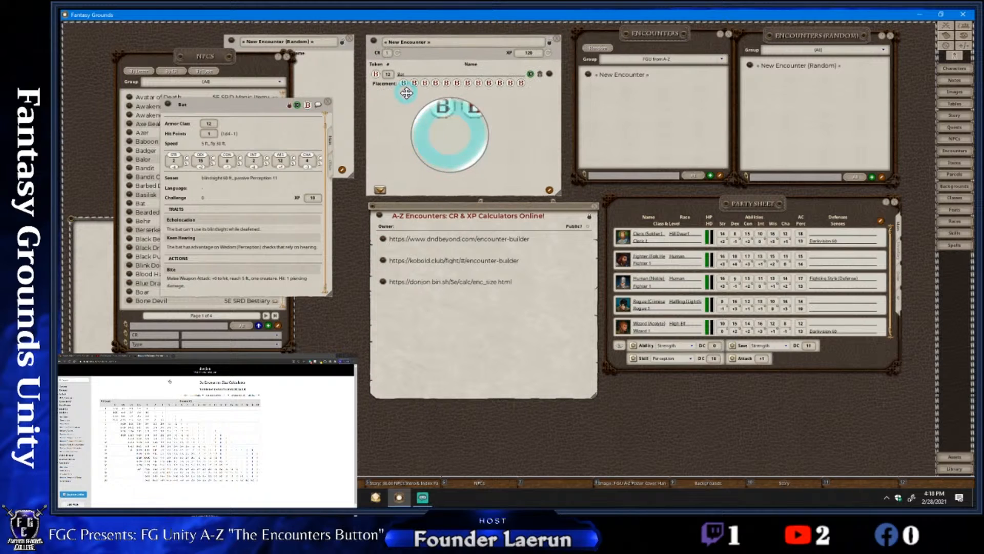
Bring the Bat record in front of the random encounter window and reposition it over the NPC list
left_click(352, 138)
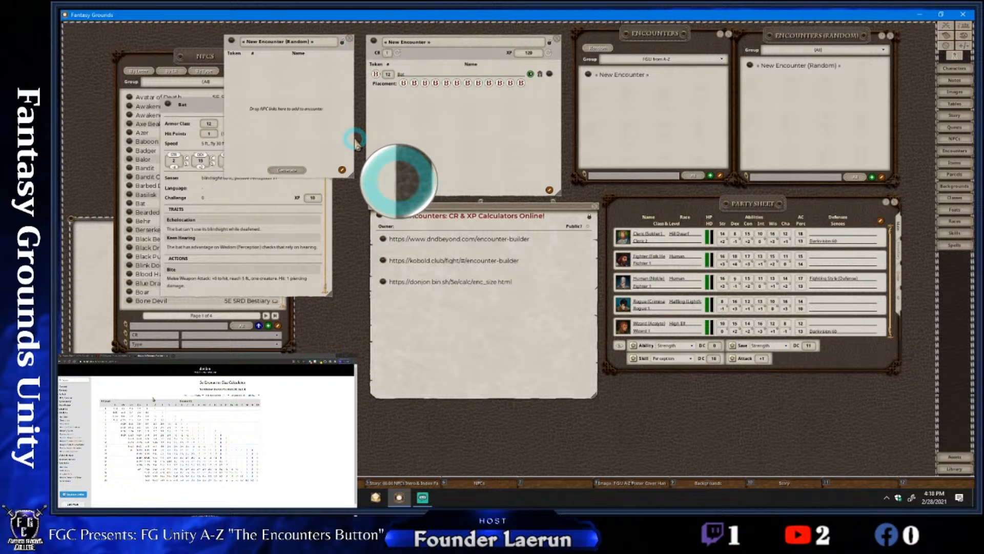
left_click(205, 108)
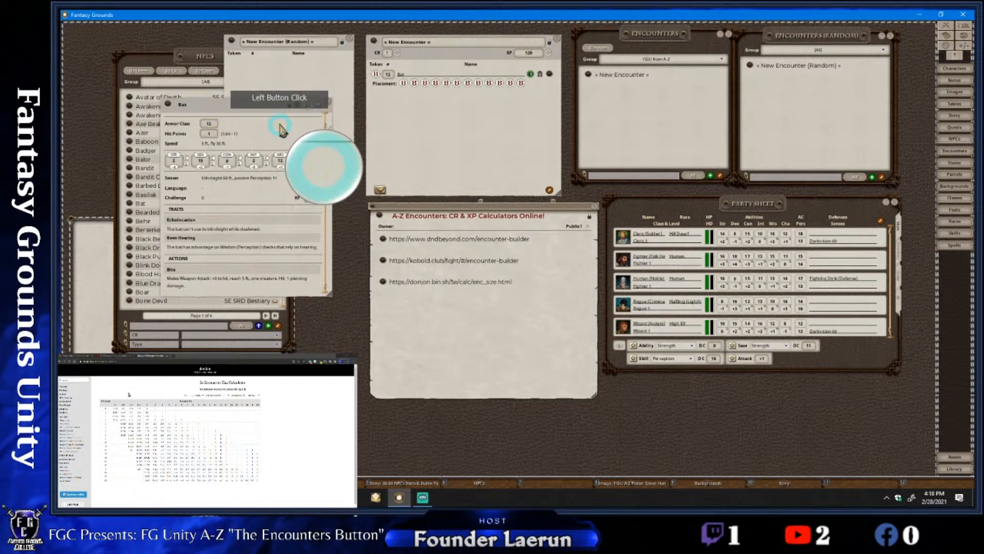
left_click_drag(280, 126, 303, 136)
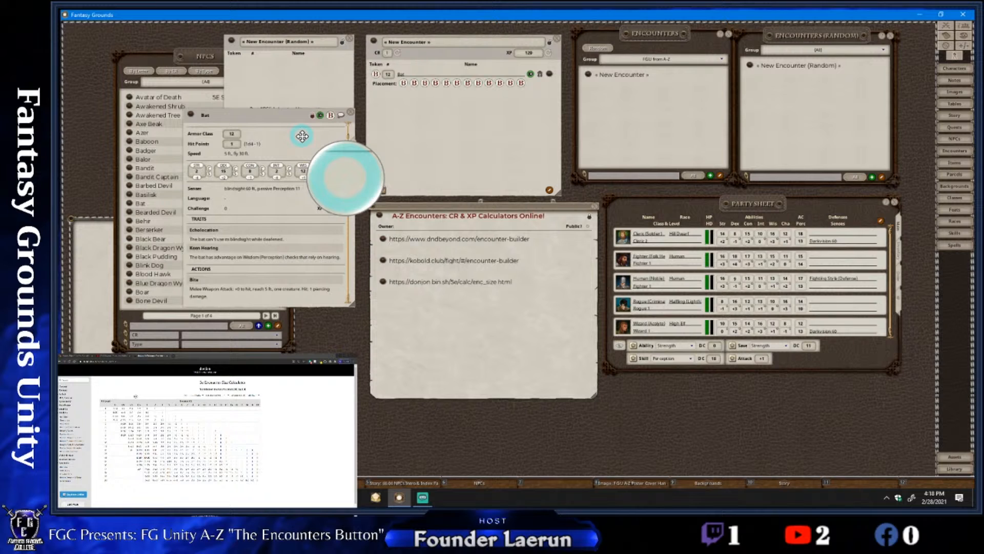
left_click_drag(295, 116, 227, 92)
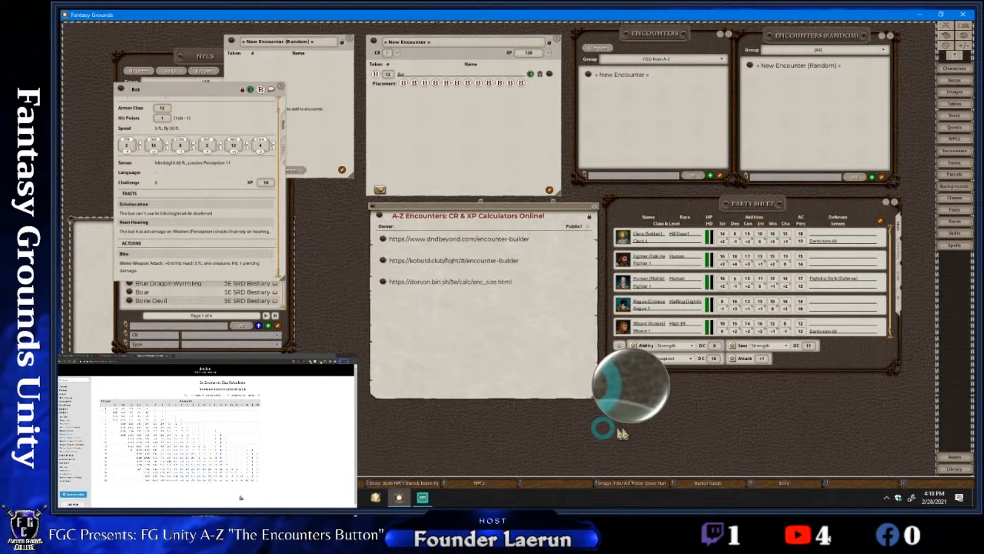
Open the assets, limit them to tokens and search for "Bat"
right_click(807, 438)
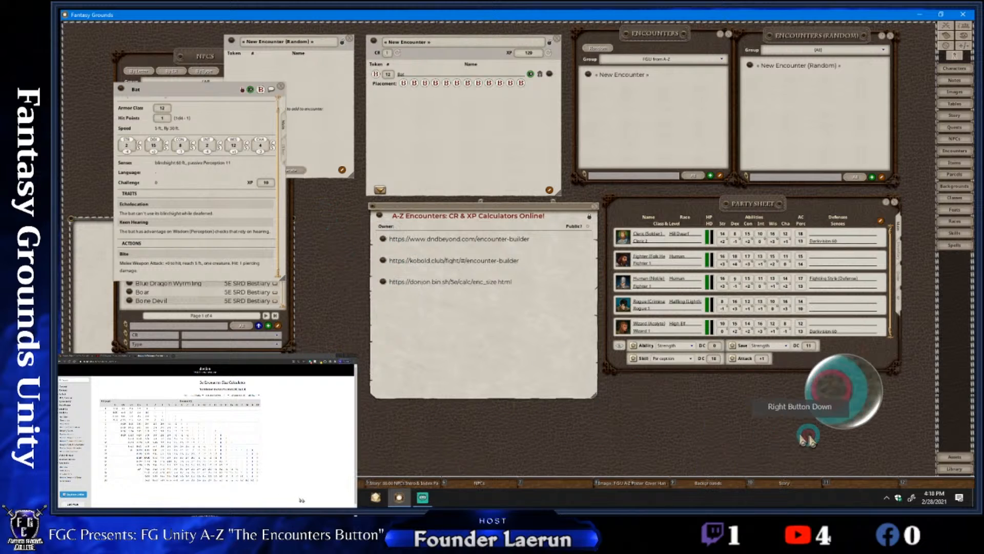
left_click(956, 459)
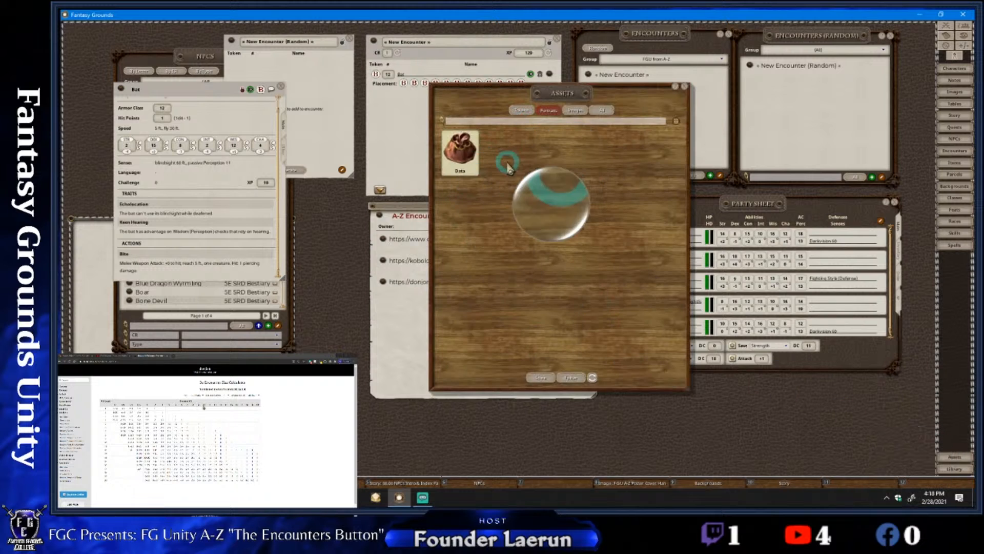
left_click(521, 110)
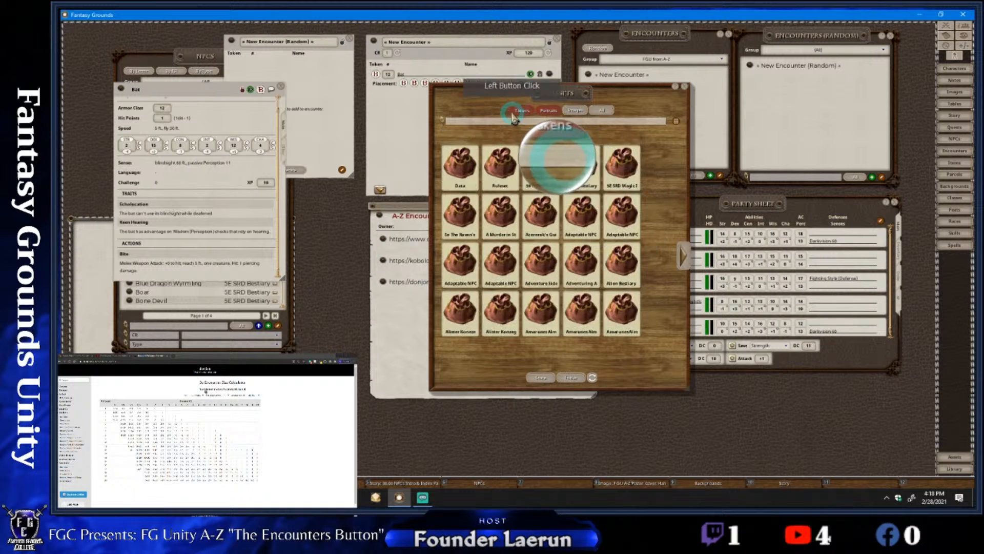
right_click(665, 250)
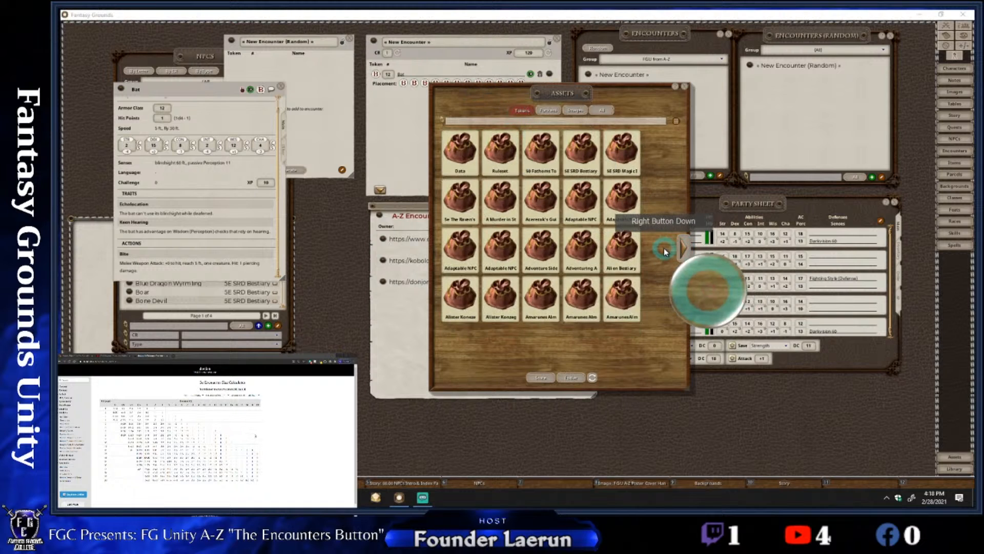
left_click(629, 249)
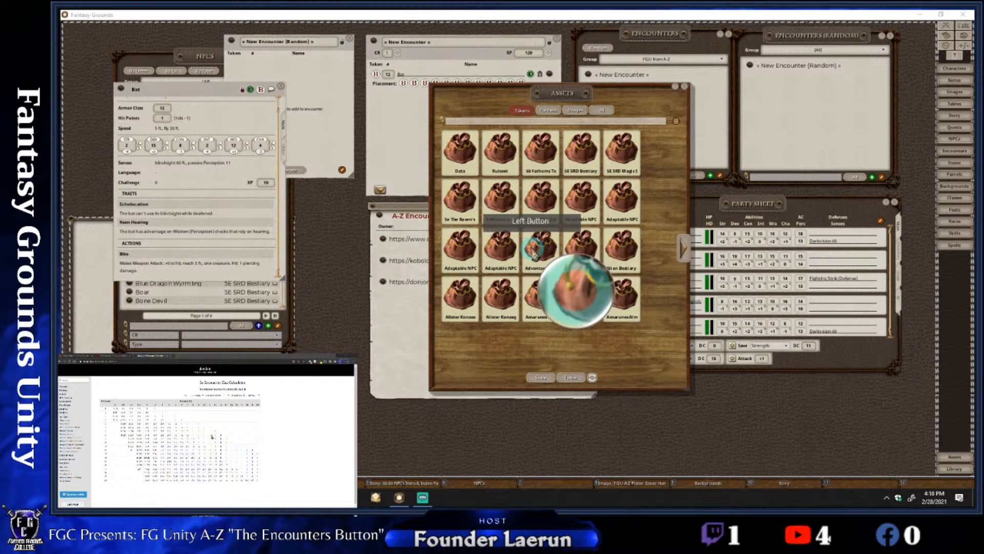
left_click(457, 123)
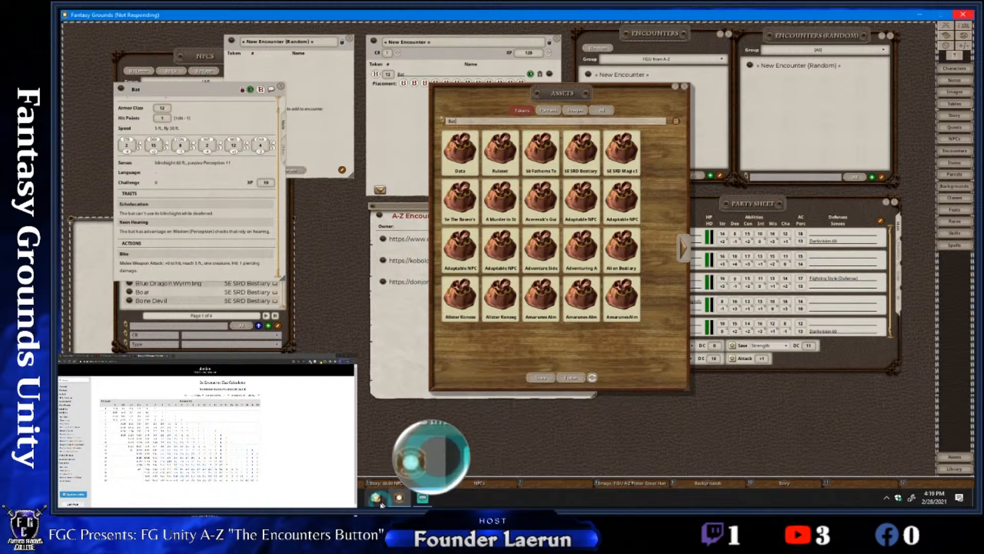
left_click(272, 501)
left_click(272, 501)
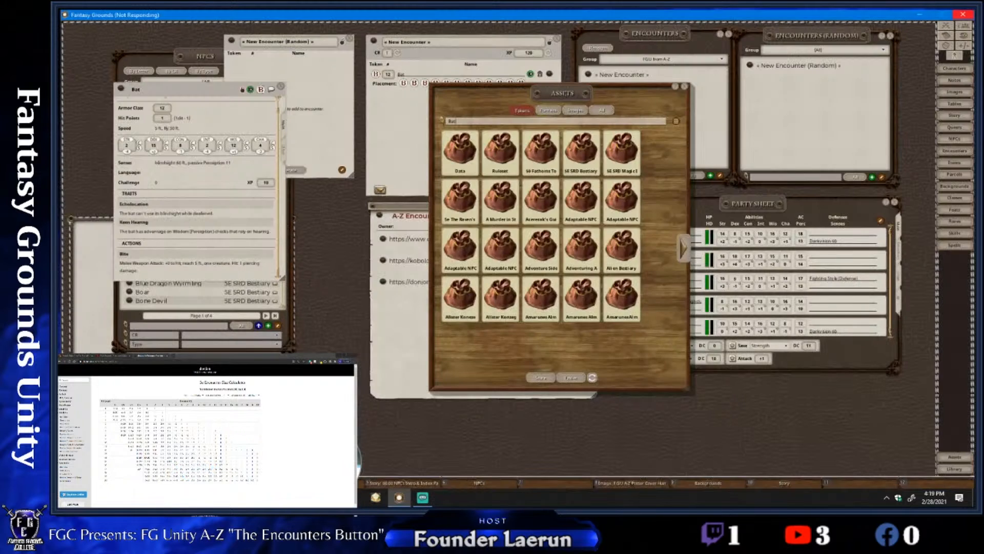
left_click(423, 498)
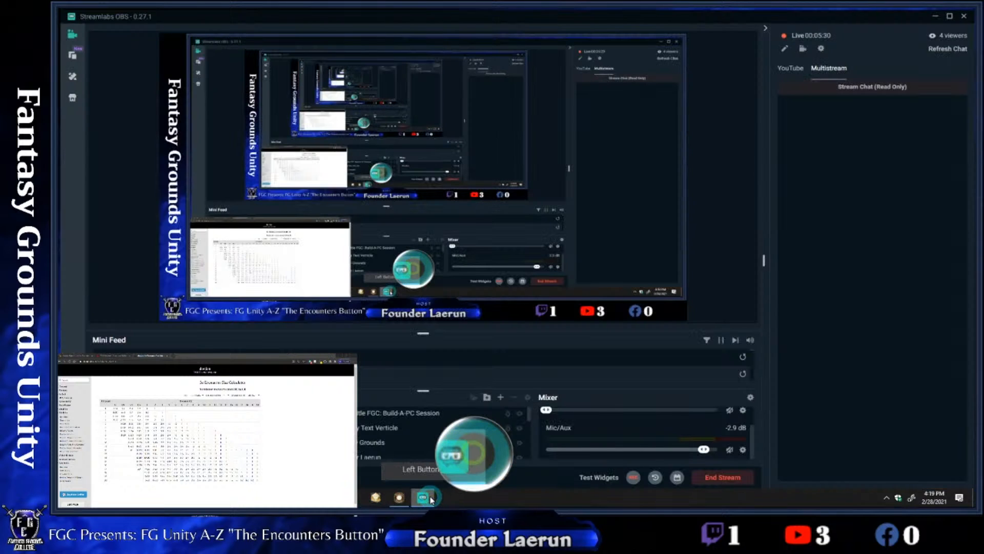
left_click(430, 498)
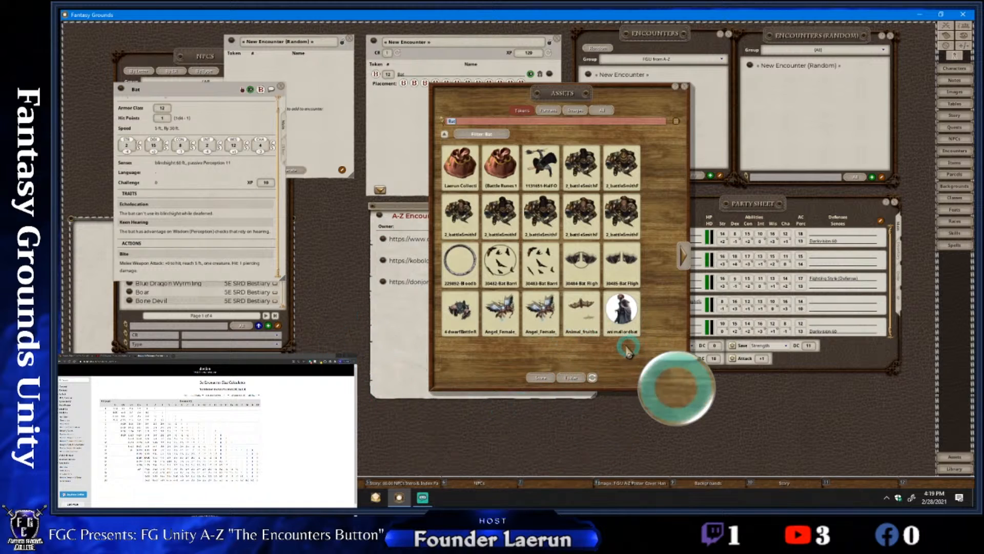
Move the assets window clear of the new encounter and preview the fruit bat animal token
left_click_drag(625, 328, 676, 334)
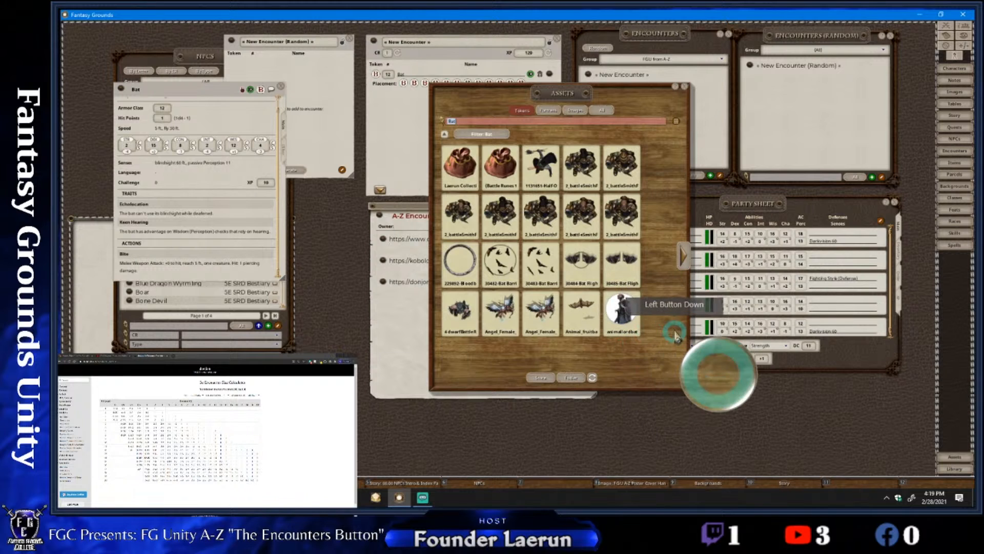
left_click_drag(642, 97, 801, 40)
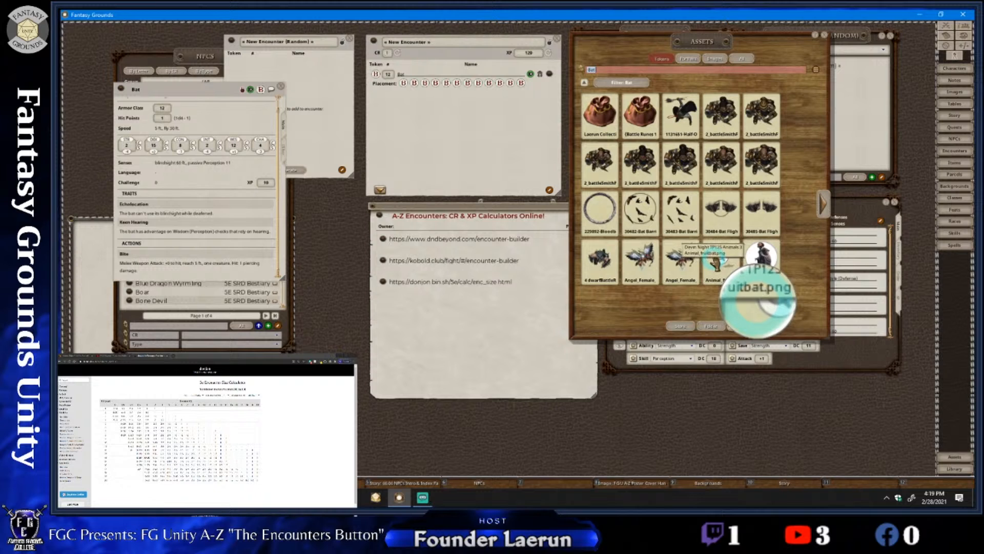
left_click_drag(713, 261, 767, 332)
right_click(739, 296)
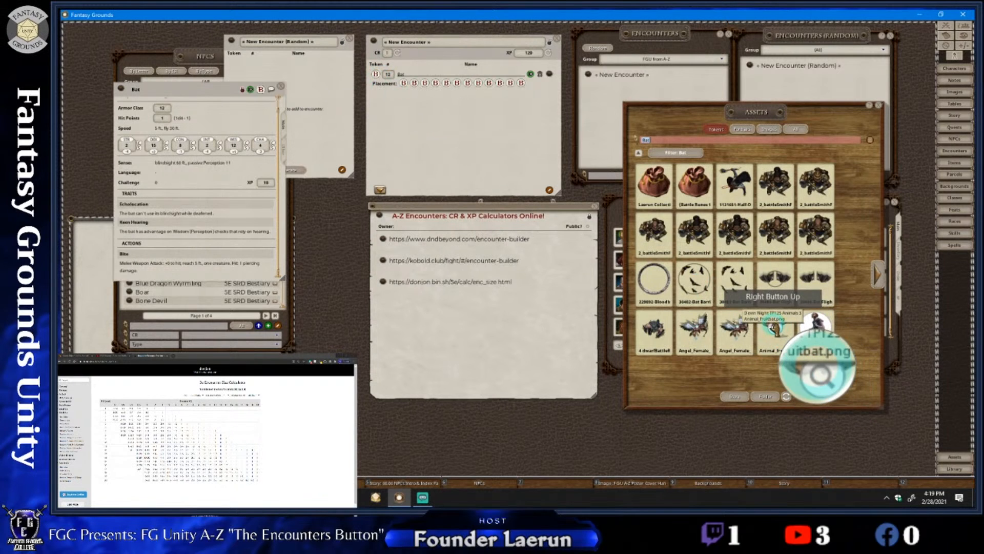
left_click(775, 328)
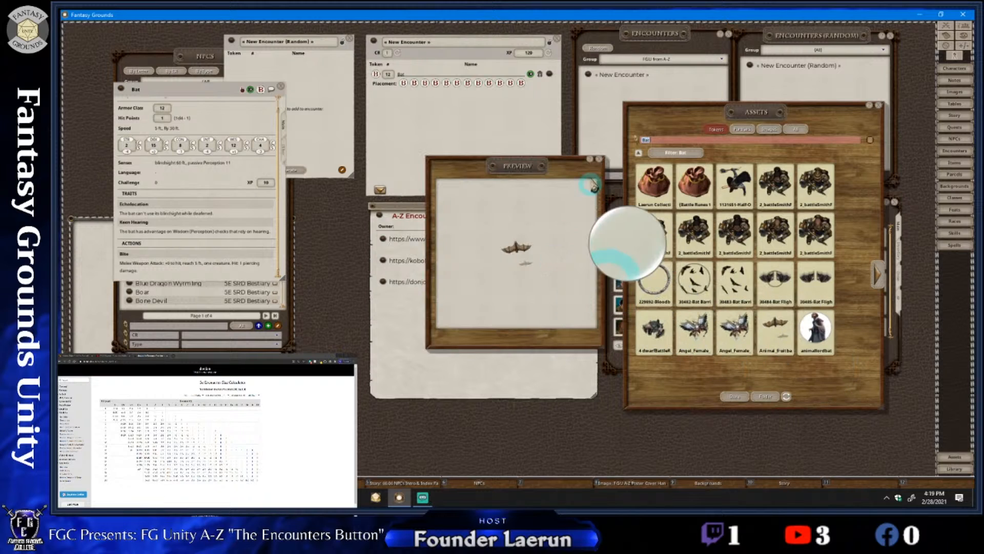
left_click(599, 159)
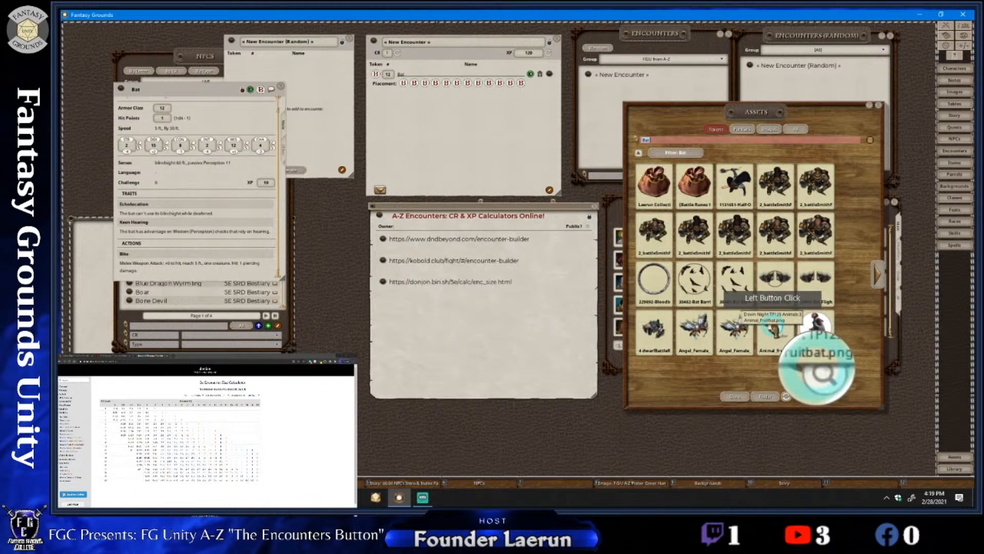
Assign the fruit bat token to the Bat entry in the new encounter and close the assets
left_click(662, 278)
left_click_drag(662, 278, 378, 76)
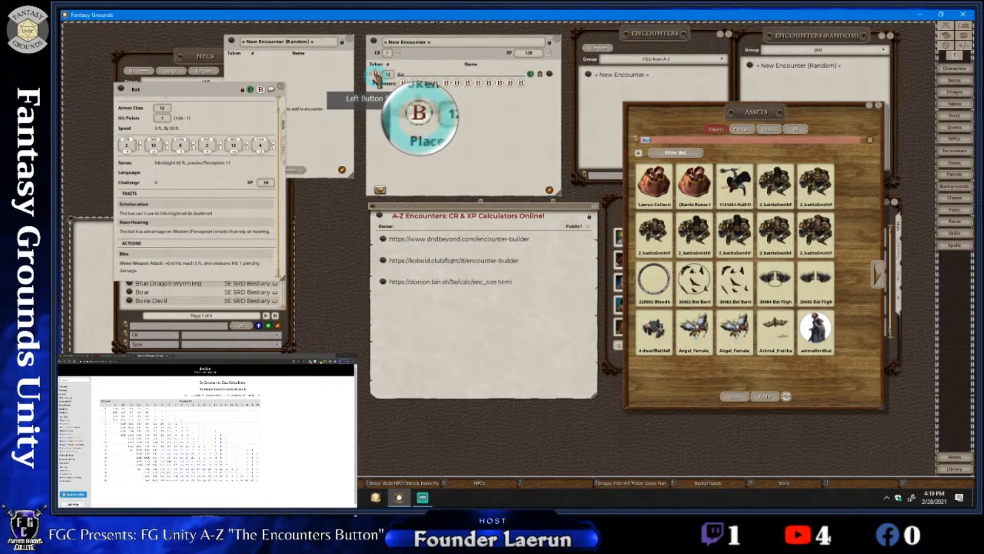
left_click_drag(514, 107, 457, 98)
right_click(516, 121)
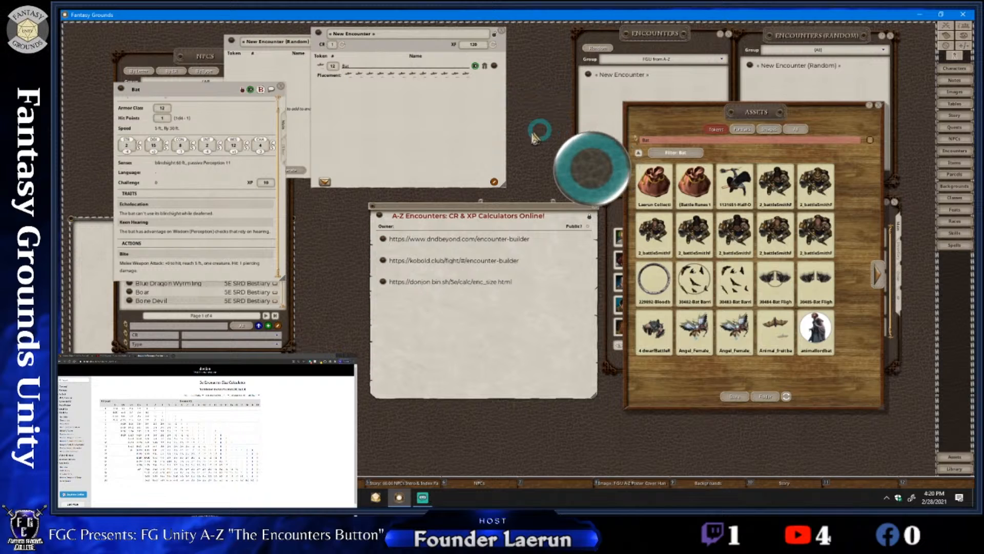
left_click_drag(443, 129, 497, 134)
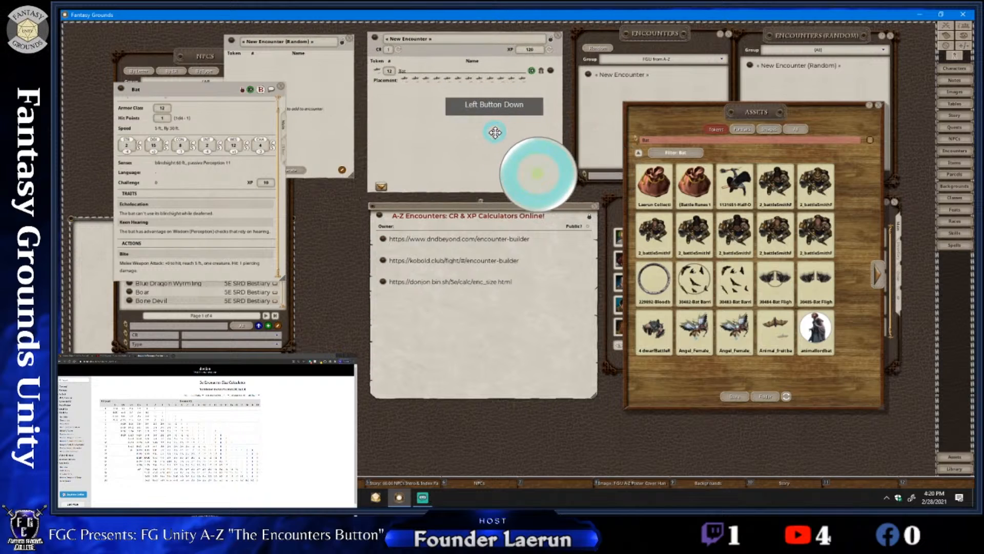
left_click(877, 105)
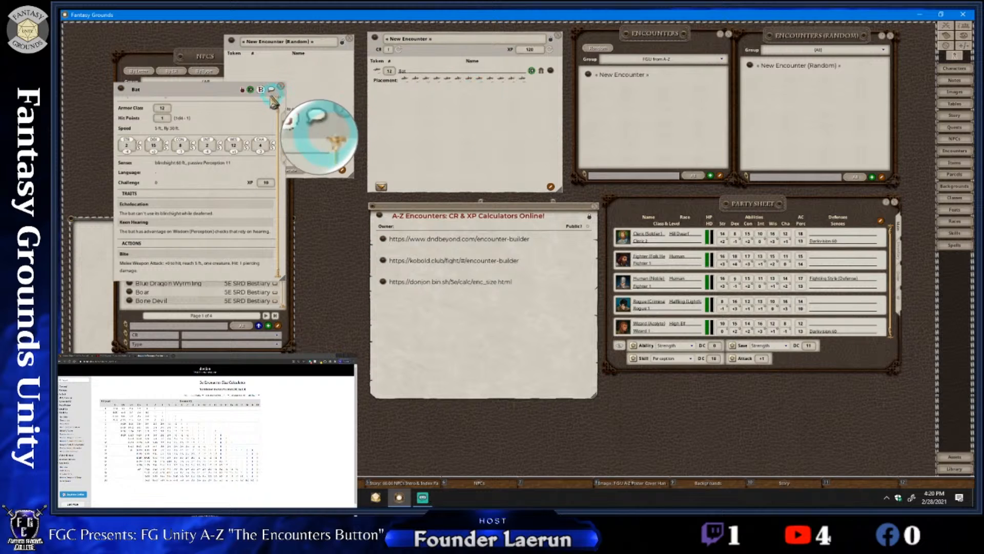
Close the Bat record and slightly shorten the random encounter window over the NPC list
left_click_drag(267, 101, 273, 91)
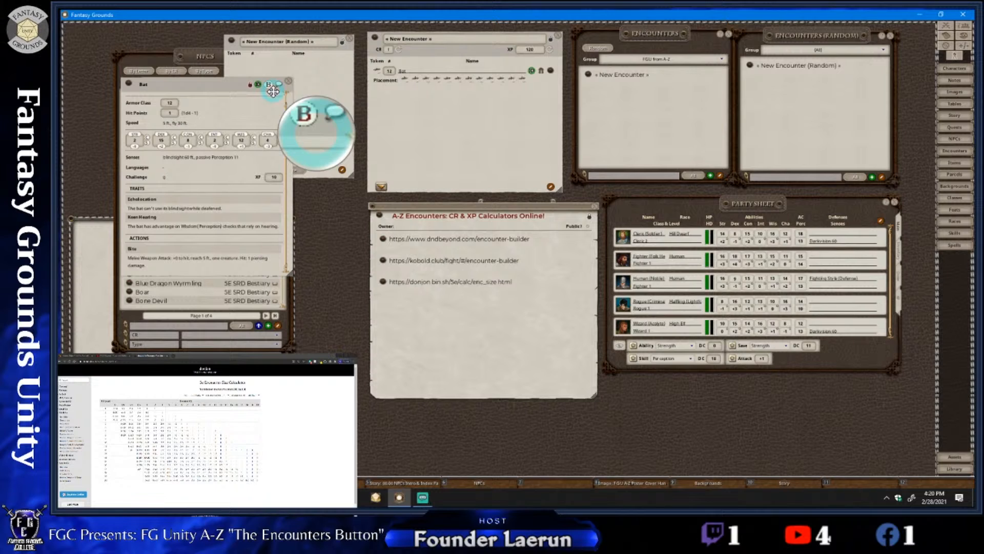
left_click_drag(272, 91, 294, 97)
left_click_drag(318, 98, 279, 94)
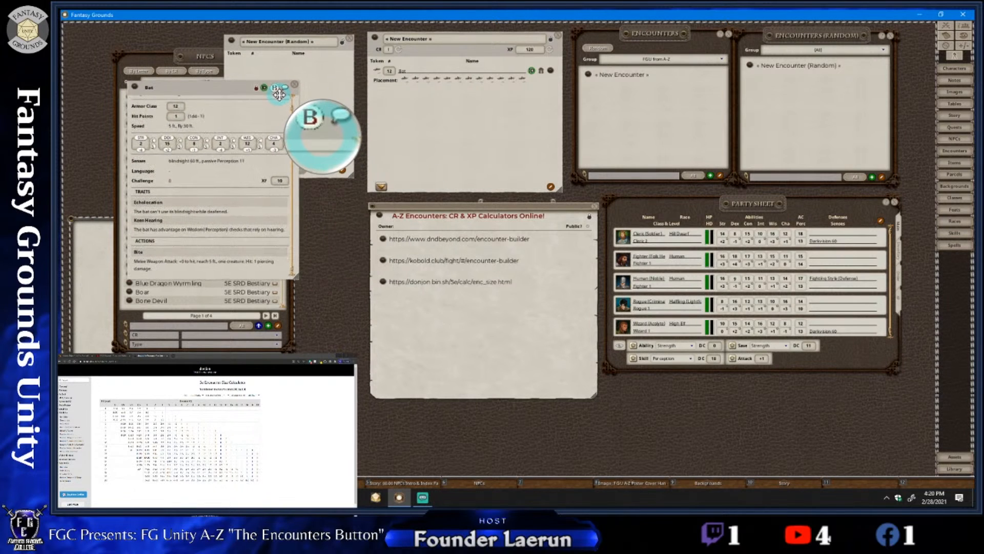
left_click(295, 84)
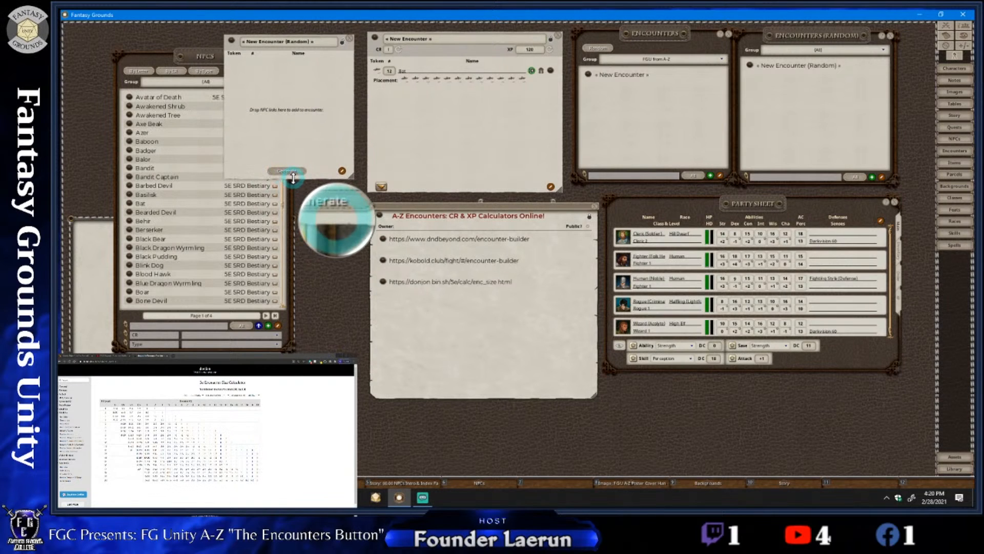
left_click_drag(293, 178, 293, 165)
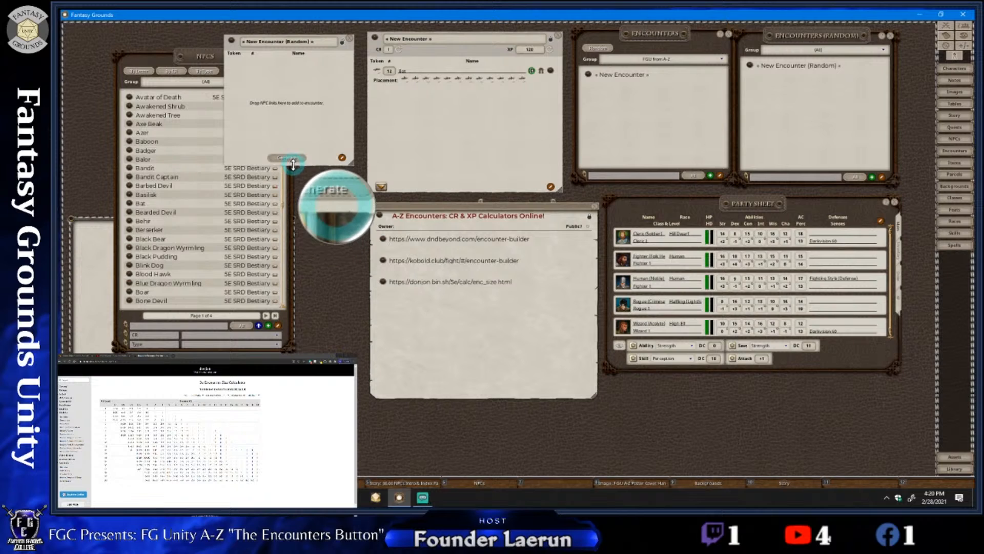
Bring the NPC list in front of the random encounter window and search it for "vampire"
left_click(181, 59)
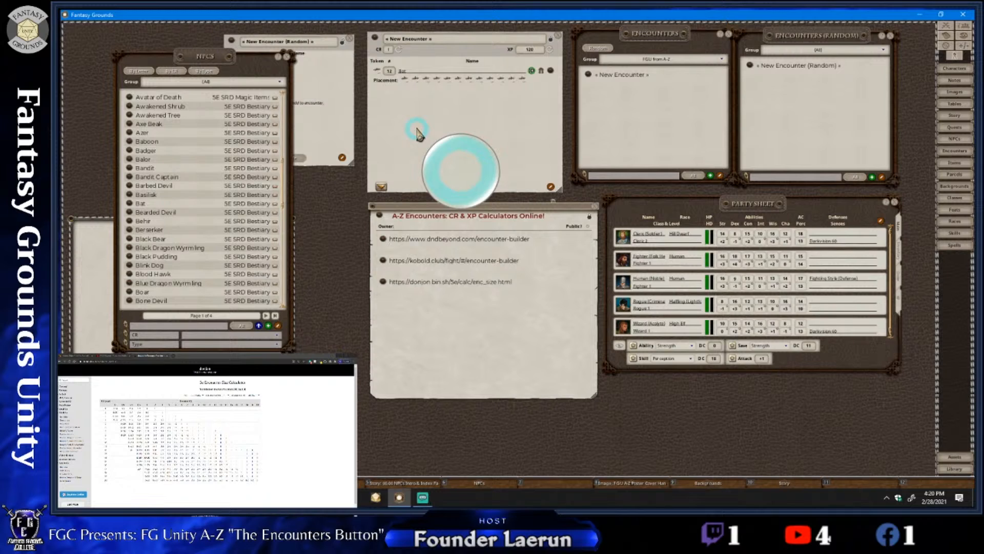
left_click(152, 327)
type("vam")
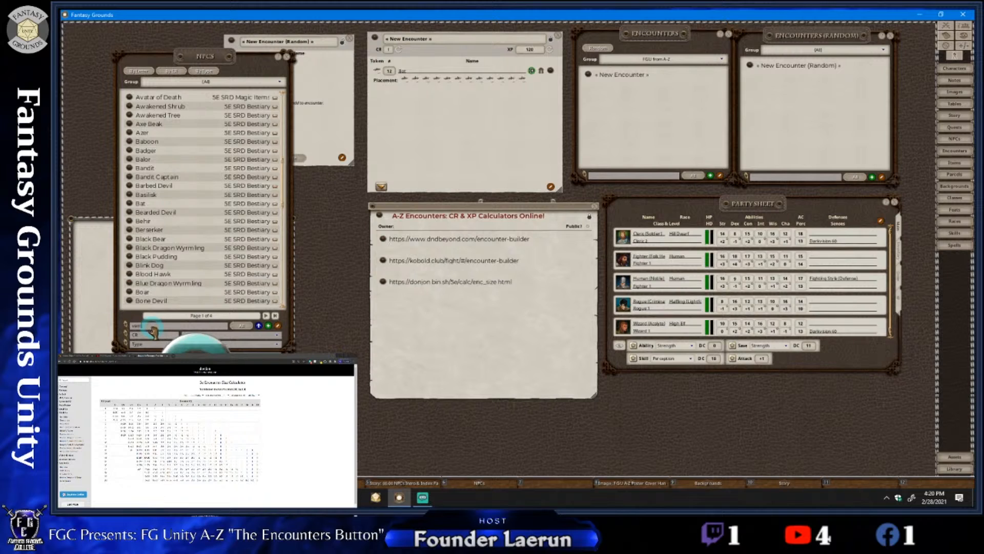
type("pire")
key("Return")
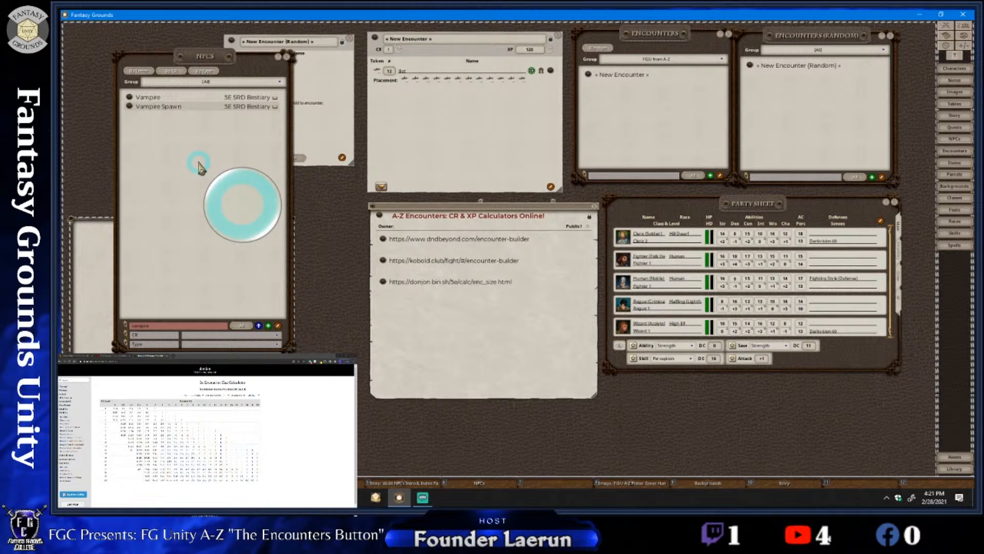
View the Vampire record, add one Vampire Spawn to the new encounter and close the record
mouse_move(210, 56)
left_mouse_down()
mouse_move(195, 56)
mouse_move(197, 45)
left_mouse_up()
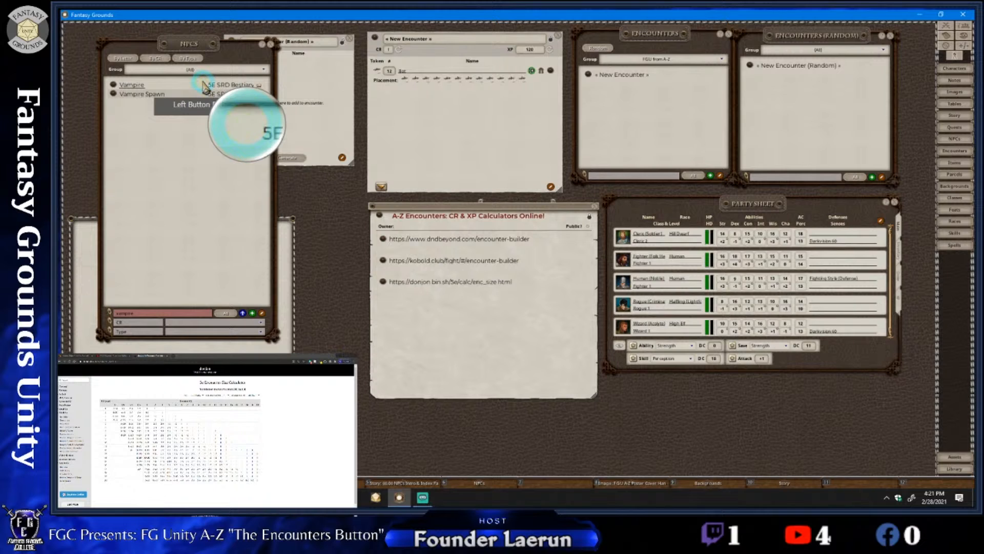
left_click(205, 86)
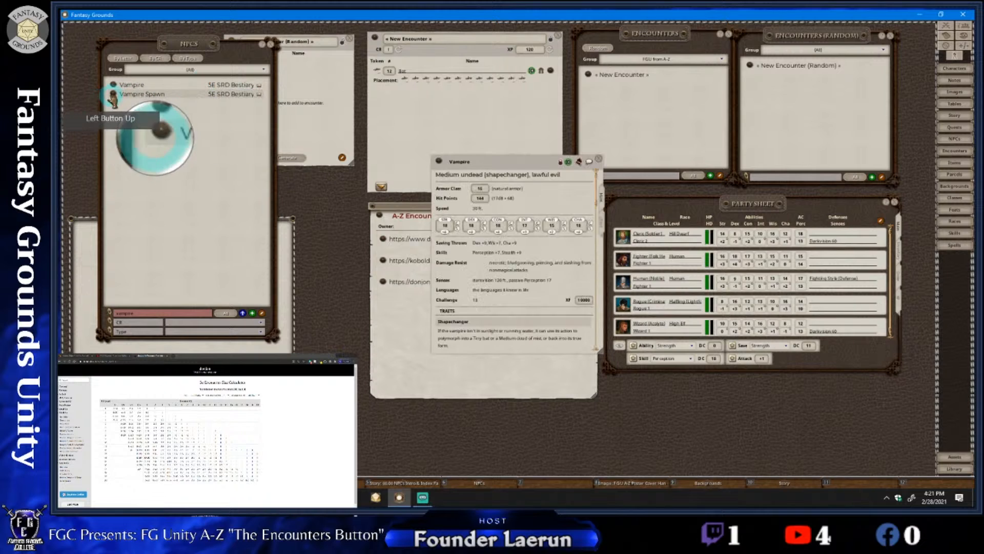
left_click_drag(113, 95, 388, 100)
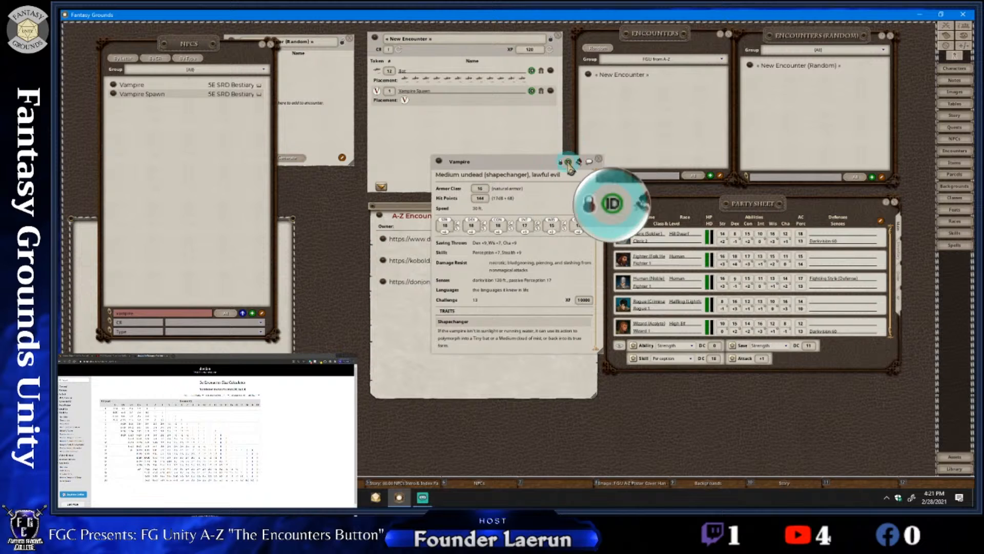
left_click_drag(543, 165, 496, 152)
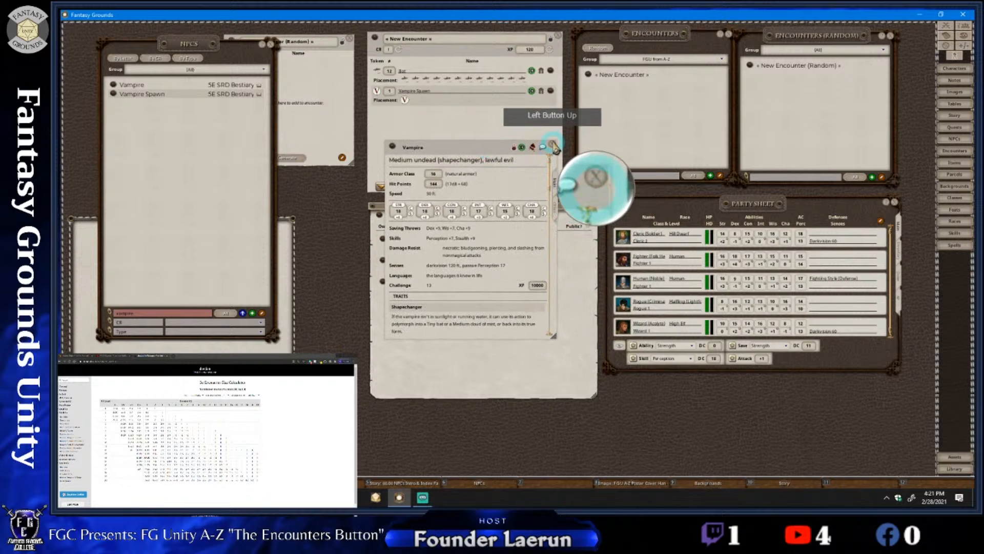
left_click(552, 144)
Refresh the CR and XP of the new encounter with the Vampire Spawn included
left_click_drag(407, 104, 405, 102)
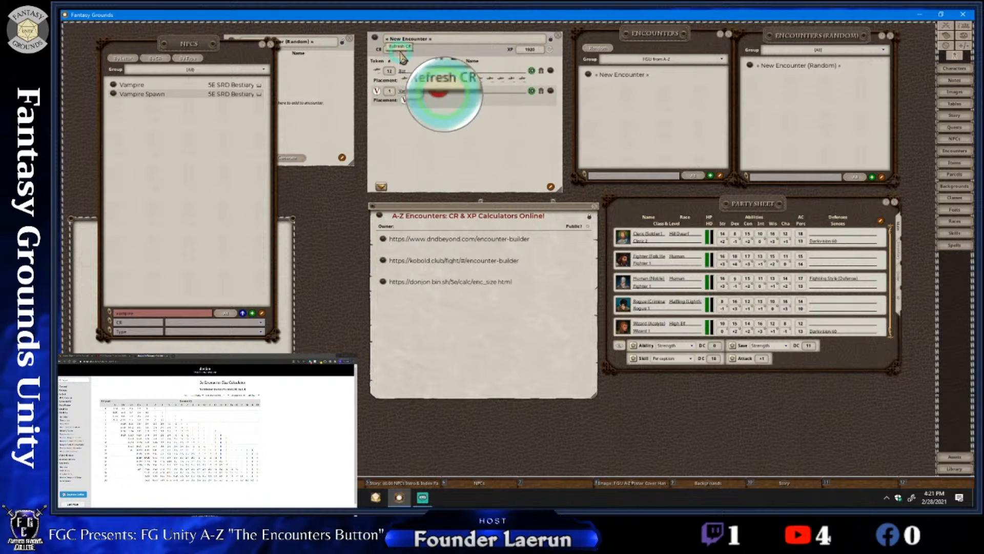
left_click(398, 49)
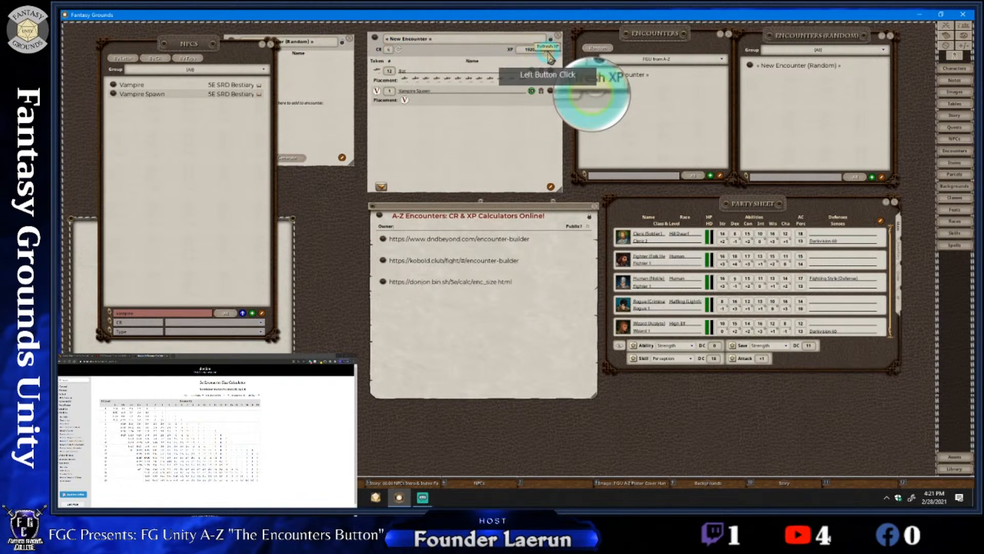
left_click(443, 121)
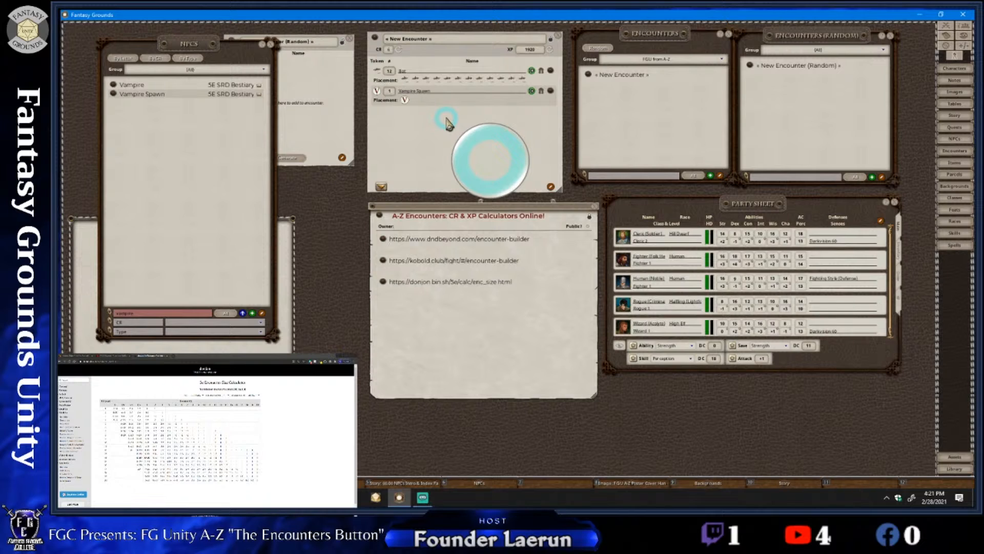
left_click_drag(447, 121, 455, 119)
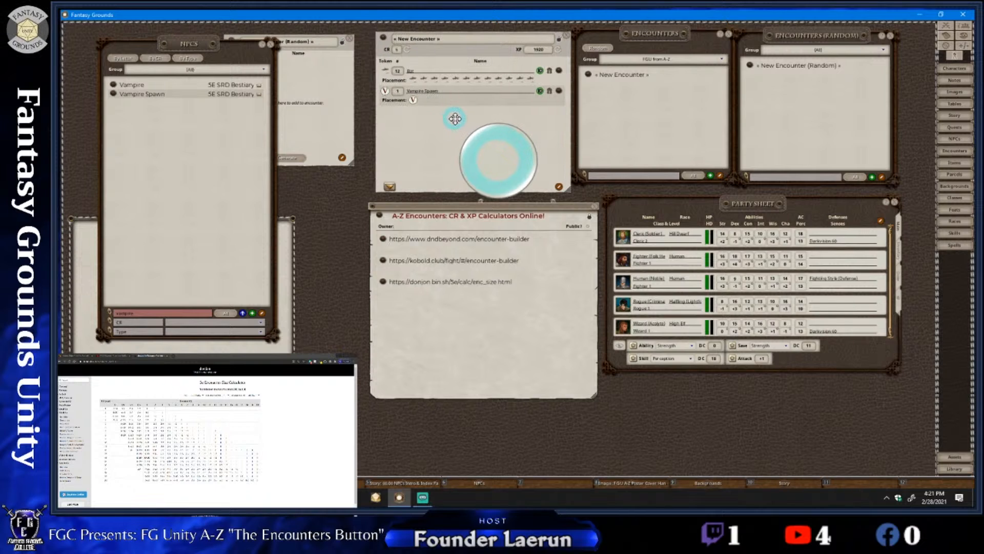
Switch to the web browser and show the D&D Beyond encounter builder page
left_click(415, 240)
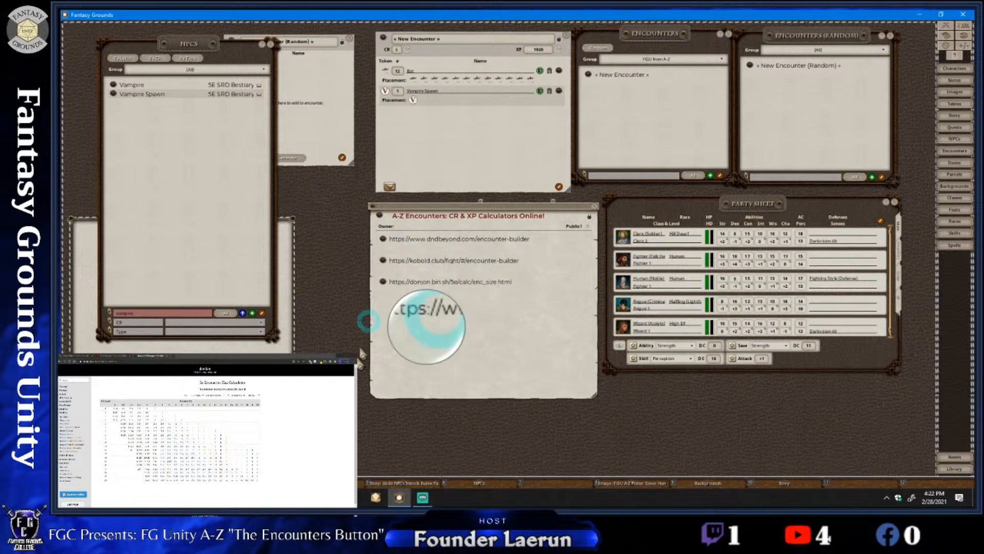
left_click(282, 498)
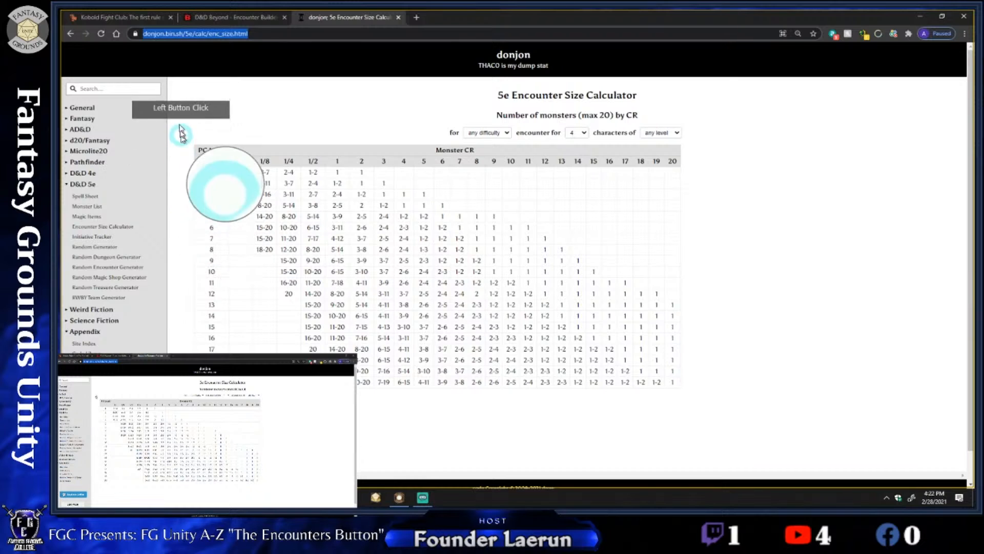
left_click(205, 17)
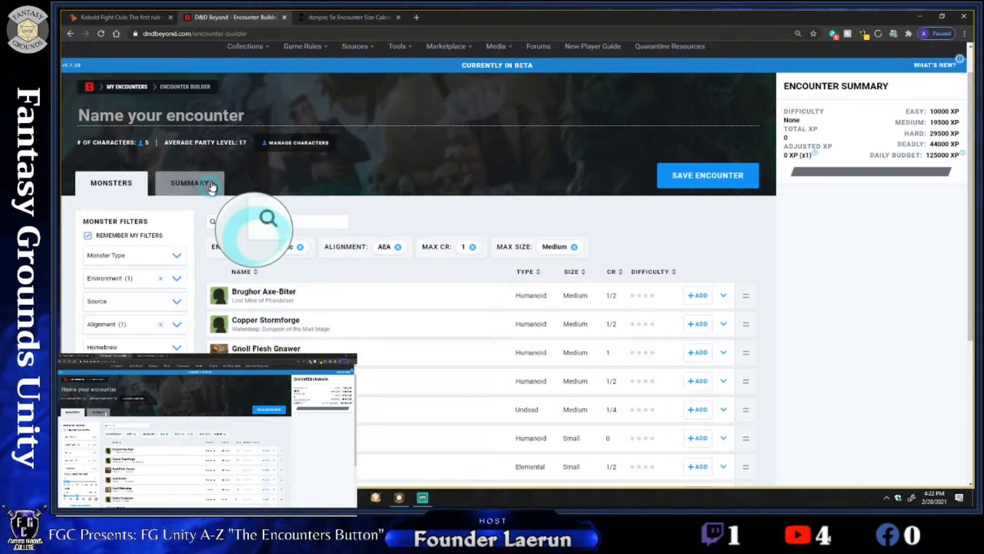
Look over the encounter builder's monster list and search it for "Bat"
scroll(210, 270, "down", 1)
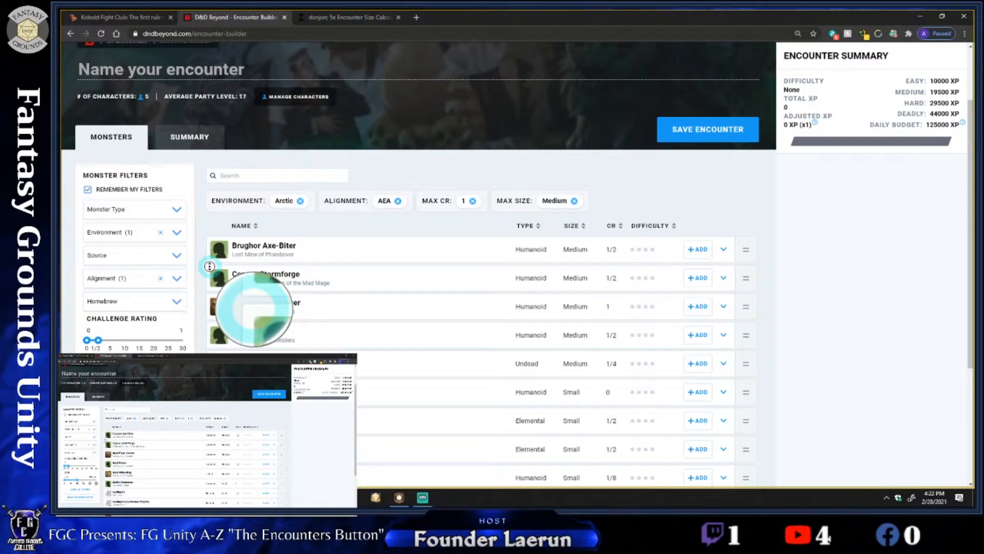
scroll(307, 256, "up", 2)
scroll(297, 263, "down", 3)
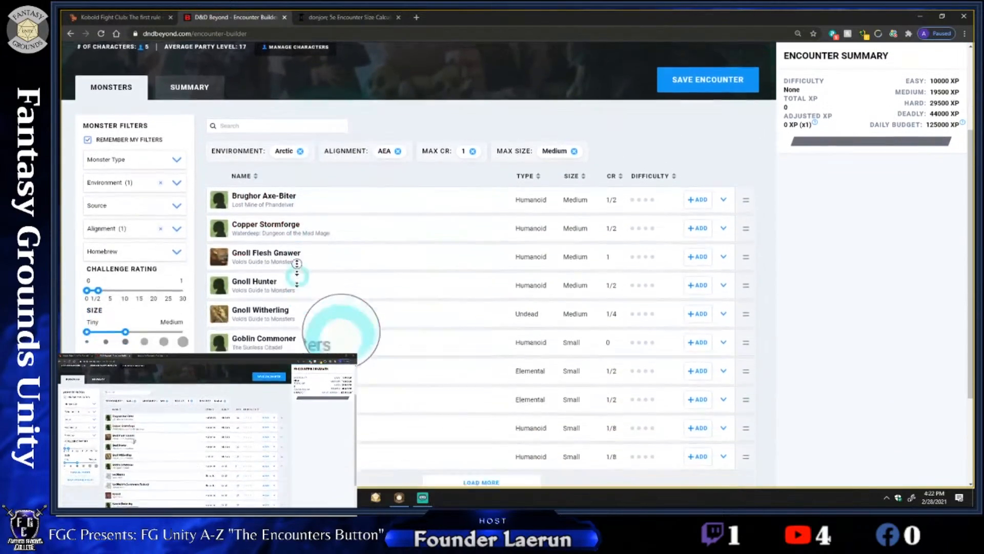
scroll(297, 263, "up", 3)
scroll(304, 286, "down", 1)
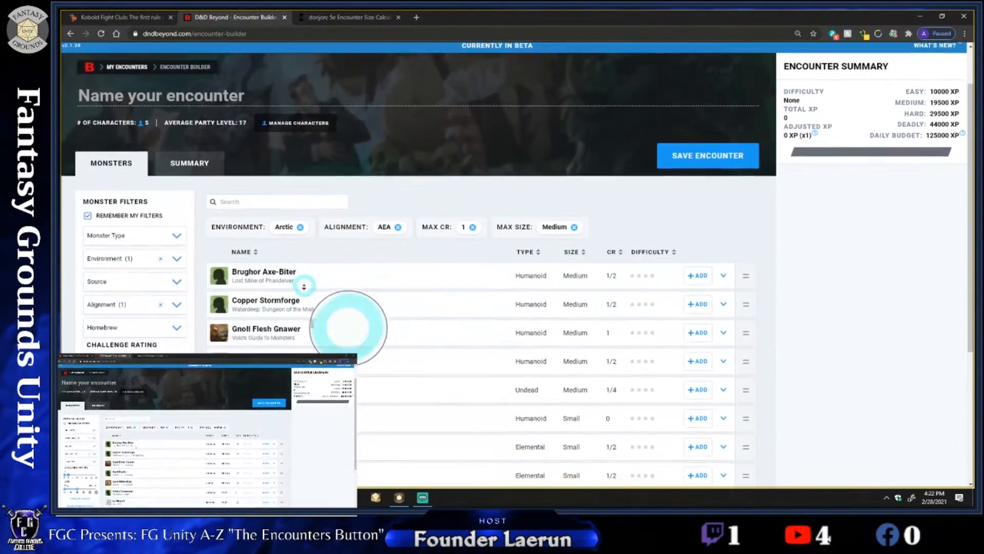
scroll(304, 286, "down", 1)
left_click(238, 190)
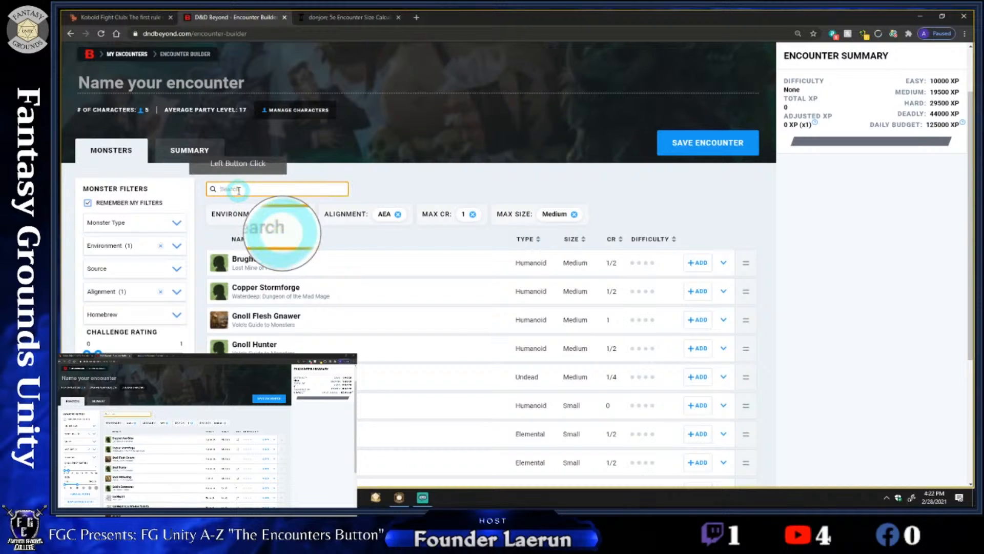
type("Bat")
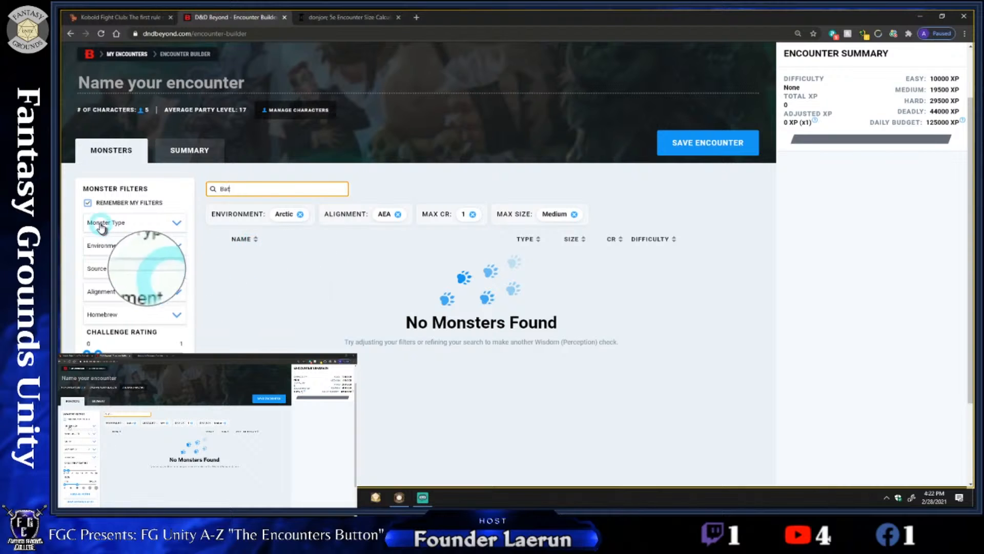
Lower the maximum challenge rating filter to 0 and clear the Arctic environment and alignment filters
left_click(169, 235)
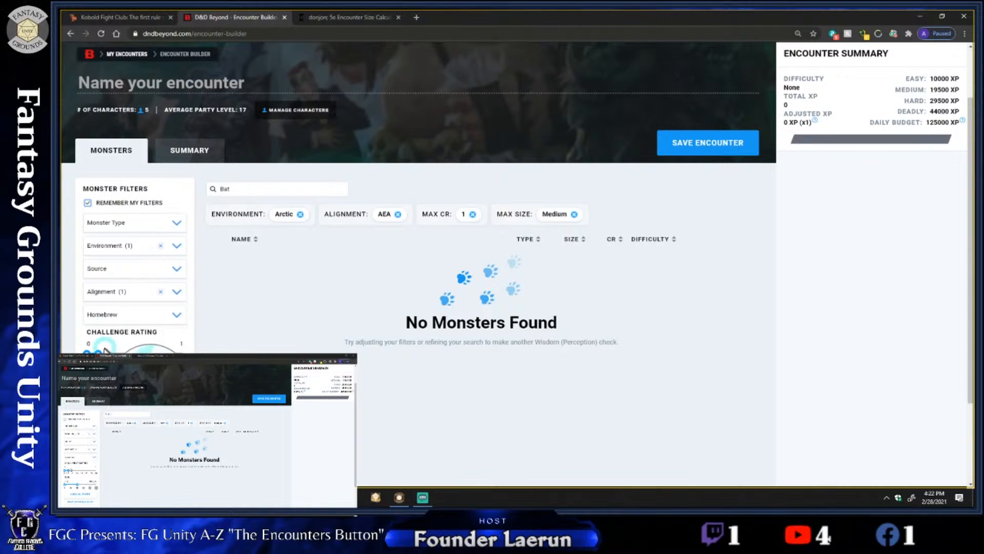
left_click_drag(96, 353, 88, 353)
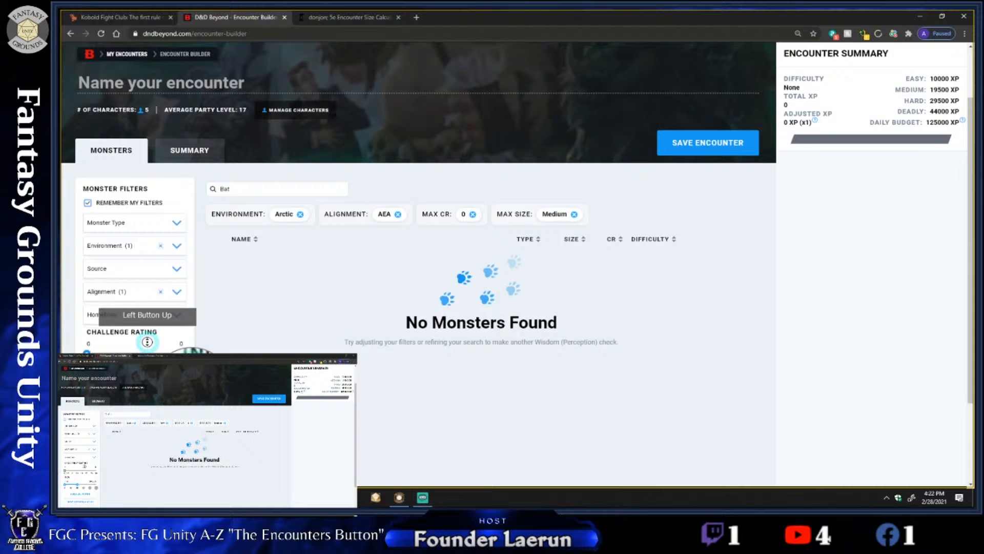
scroll(147, 341, "up", 2)
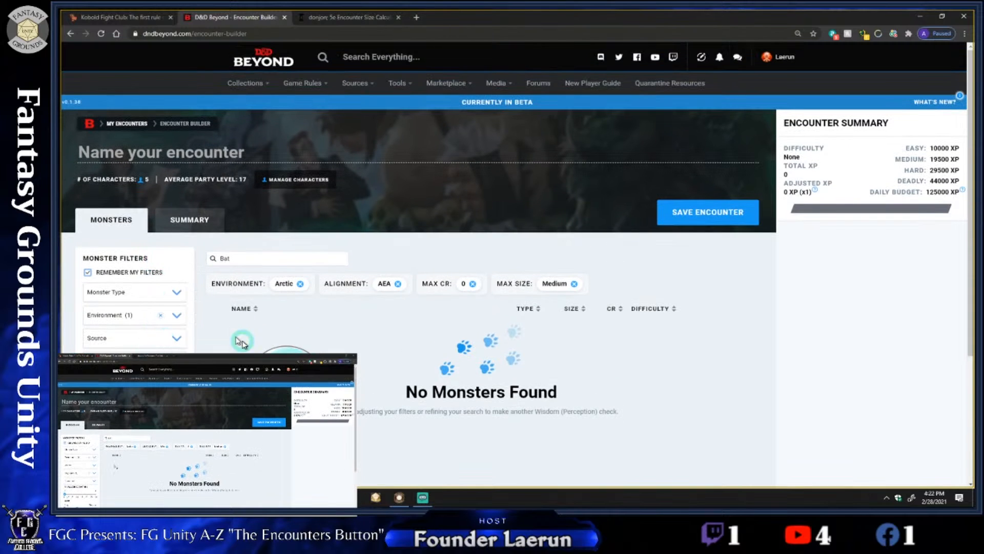
left_click(160, 315)
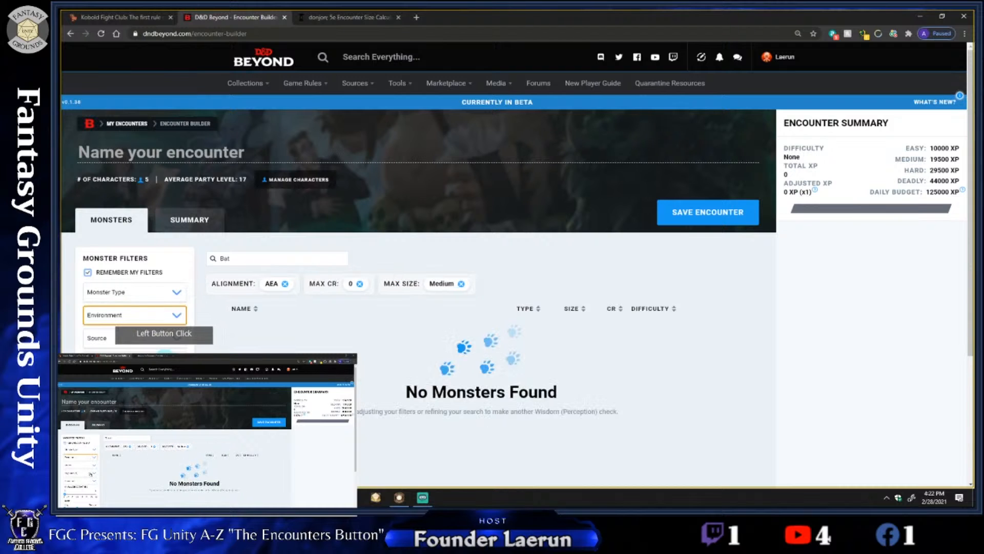
left_click(161, 361)
scroll(256, 338, "down", 1)
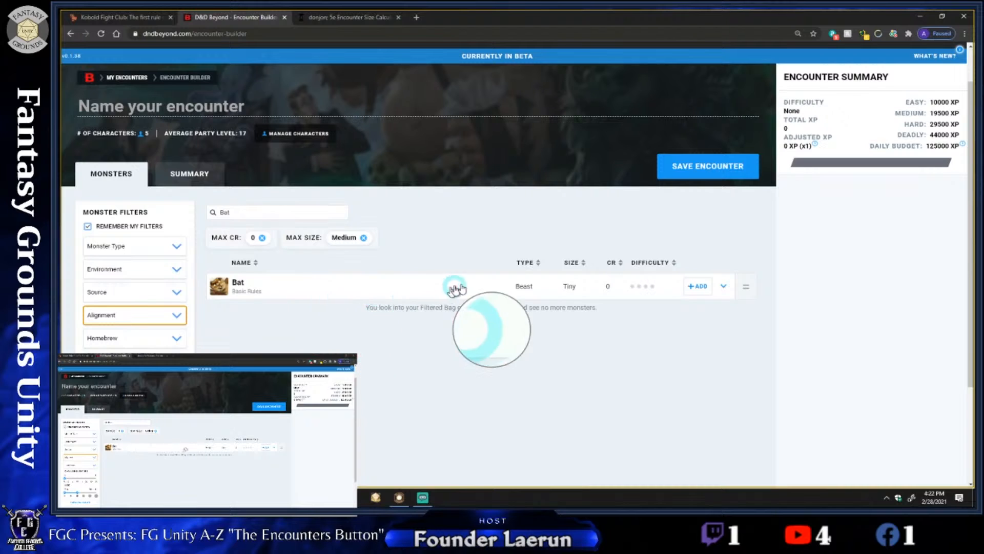
Add the Bat to the encounter and raise its quantity to 12
left_click(698, 285)
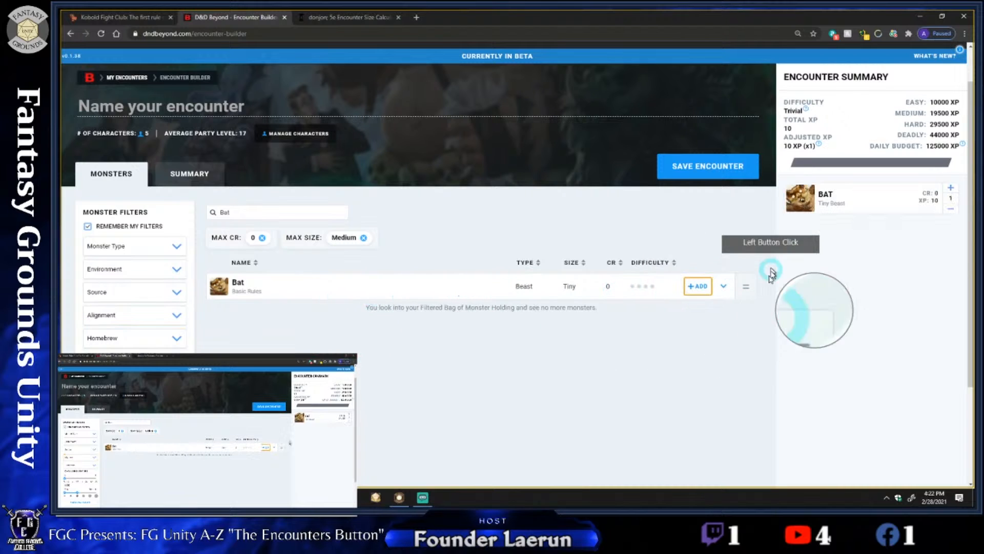
left_click(951, 189)
left_click(951, 189)
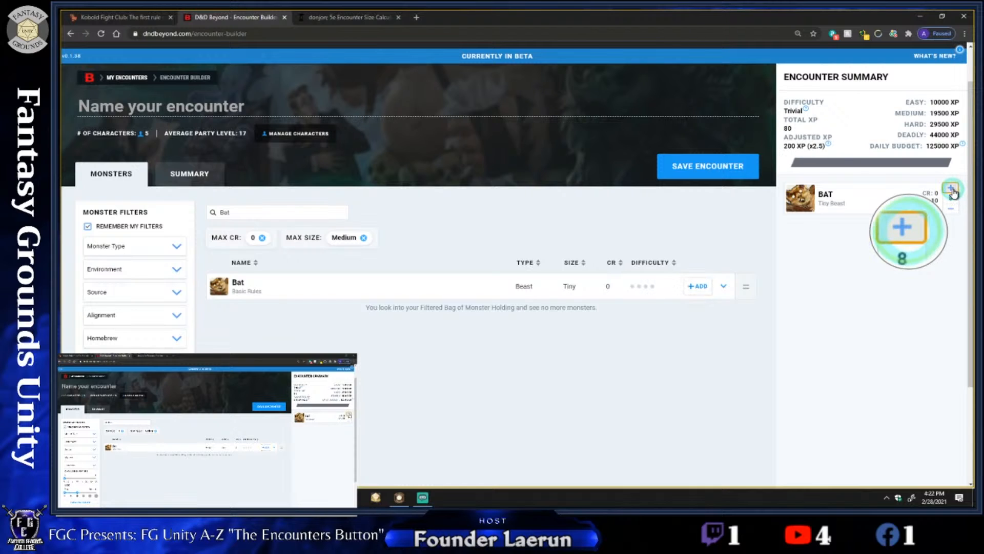
left_click(951, 189)
left_click(952, 189)
left_click(951, 189)
left_click(951, 189)
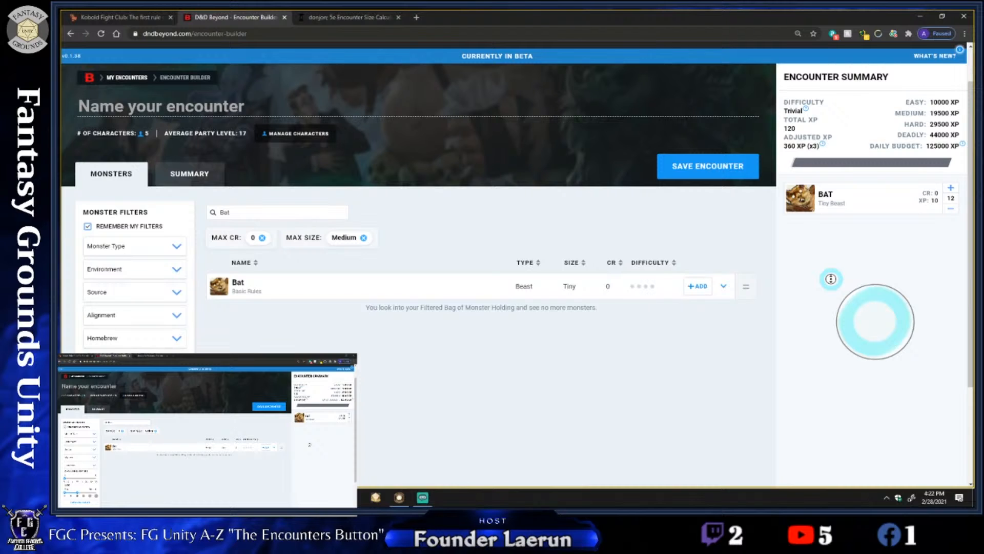
Replace the monster search term with "vampire"
scroll(831, 278, "up", 2)
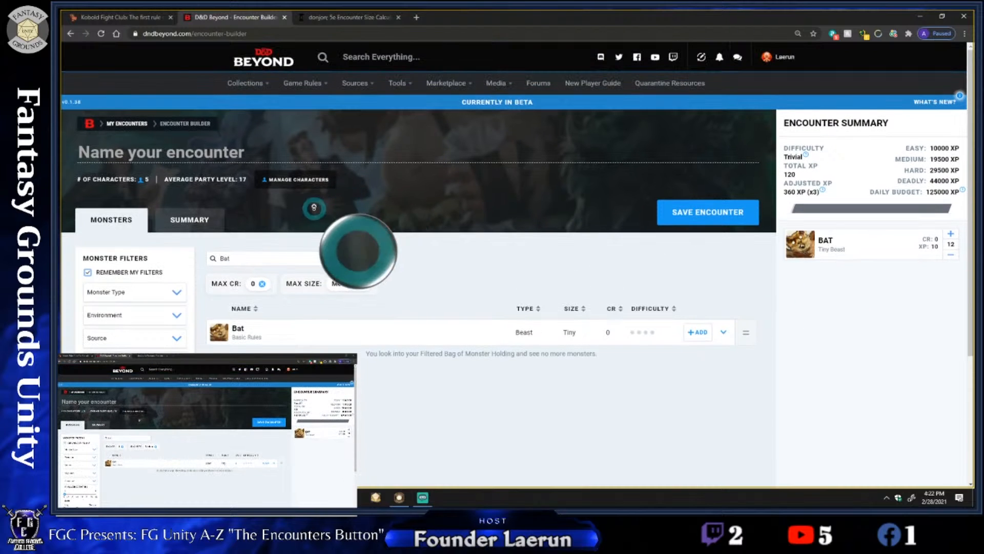
left_click(243, 256)
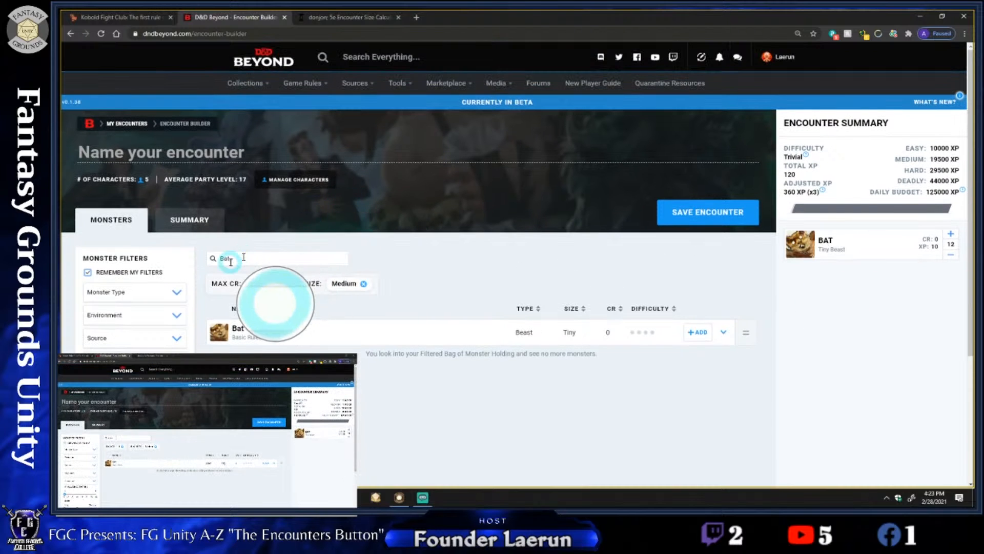
left_click(231, 261)
key("BackSpace")
key("BackSpace")
key("BackSpace")
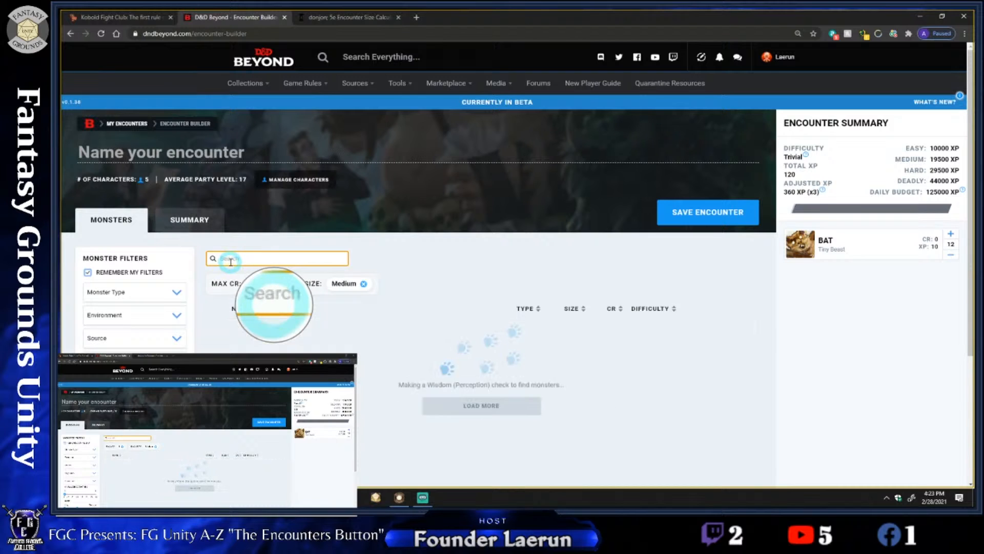
type("va")
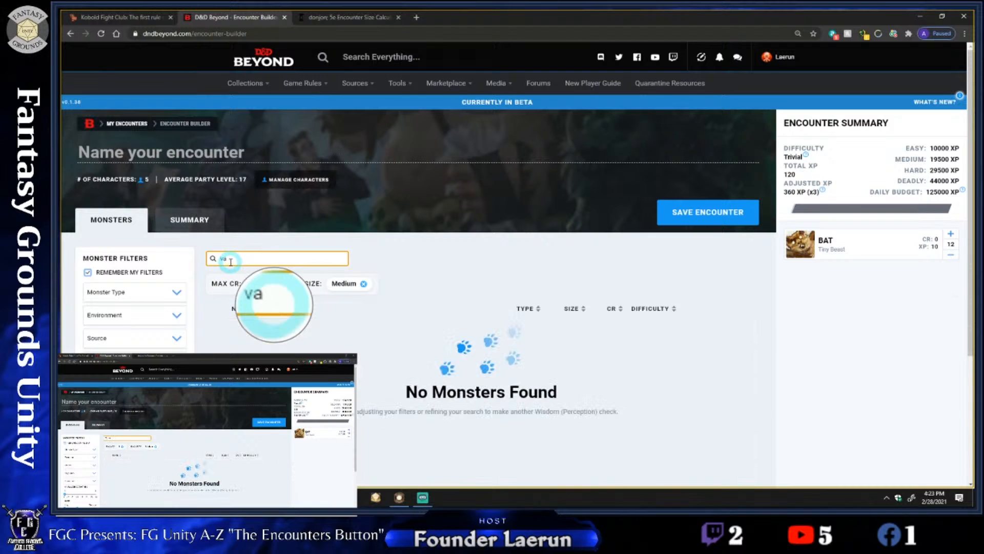
type("mpire")
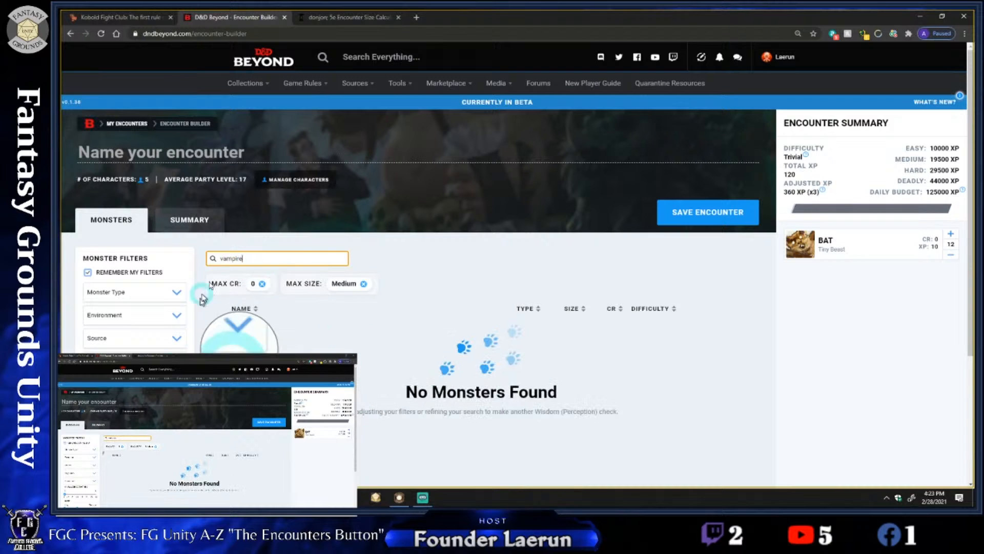
Filter the vampire search to the Undead monster type, maximum size Medium and challenge ratings 0 to 30
scroll(248, 311, "down", 1)
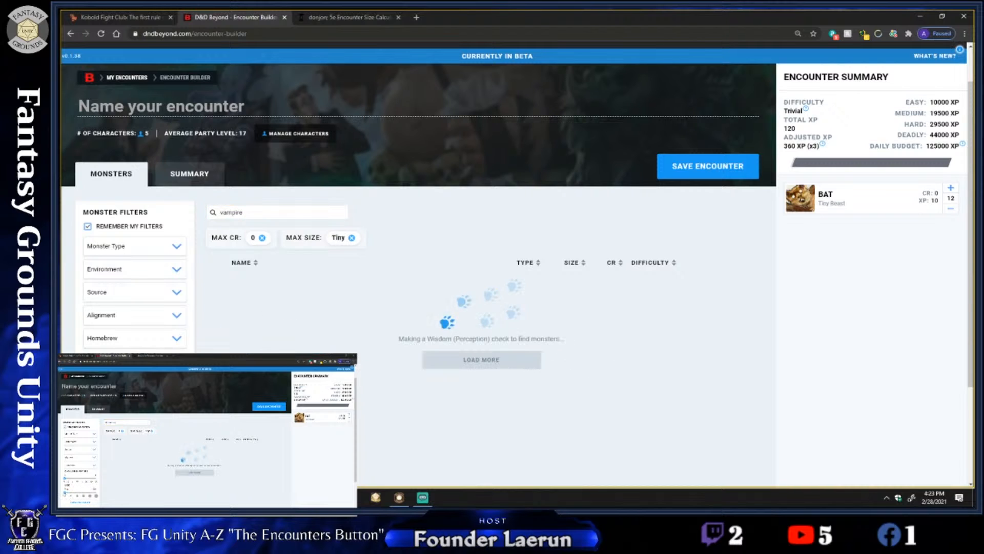
left_click(265, 215)
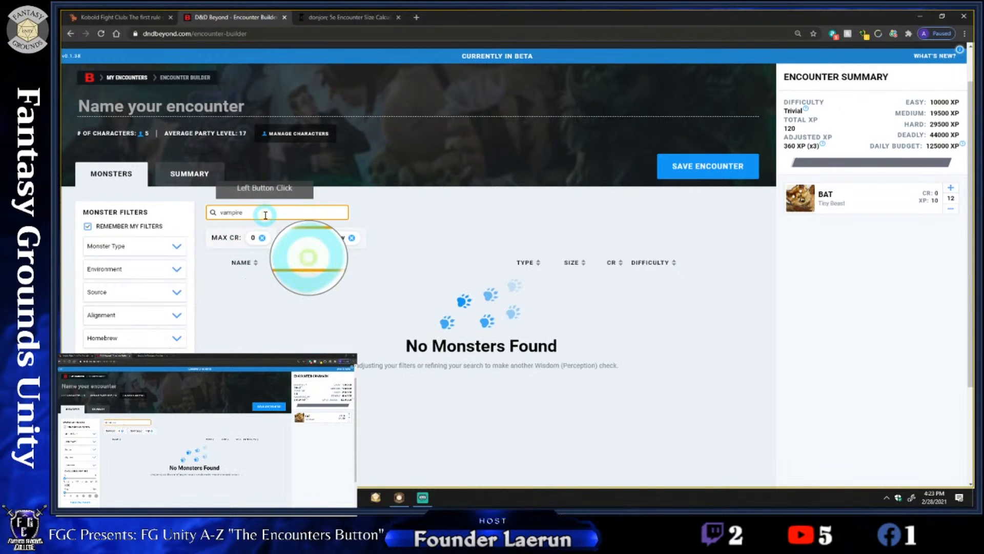
left_click(159, 248)
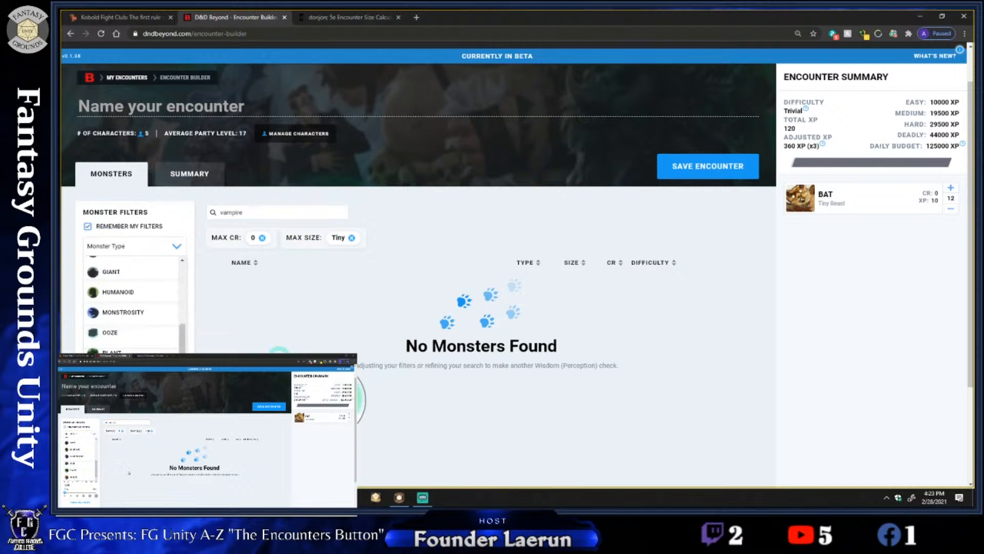
left_click(281, 360)
left_click(133, 251)
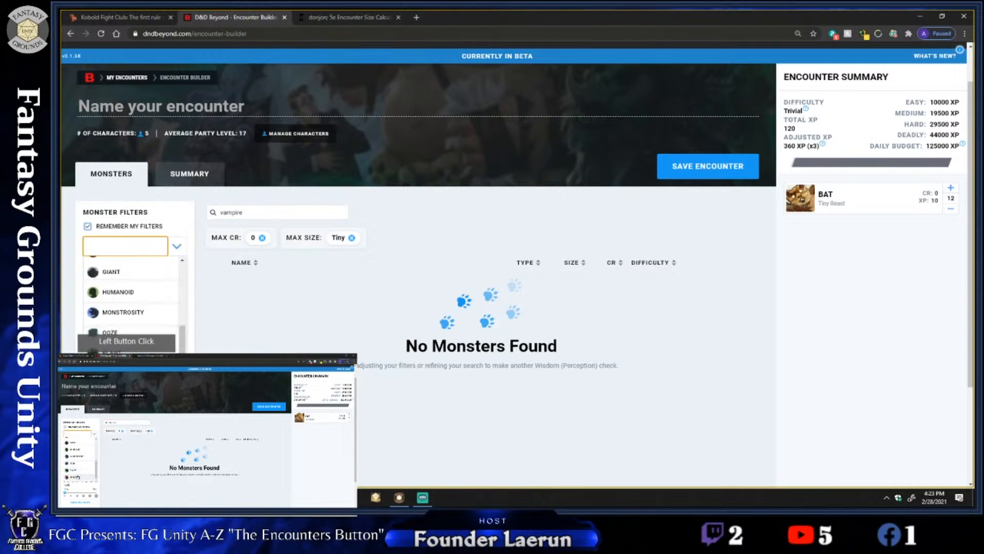
left_click(126, 353)
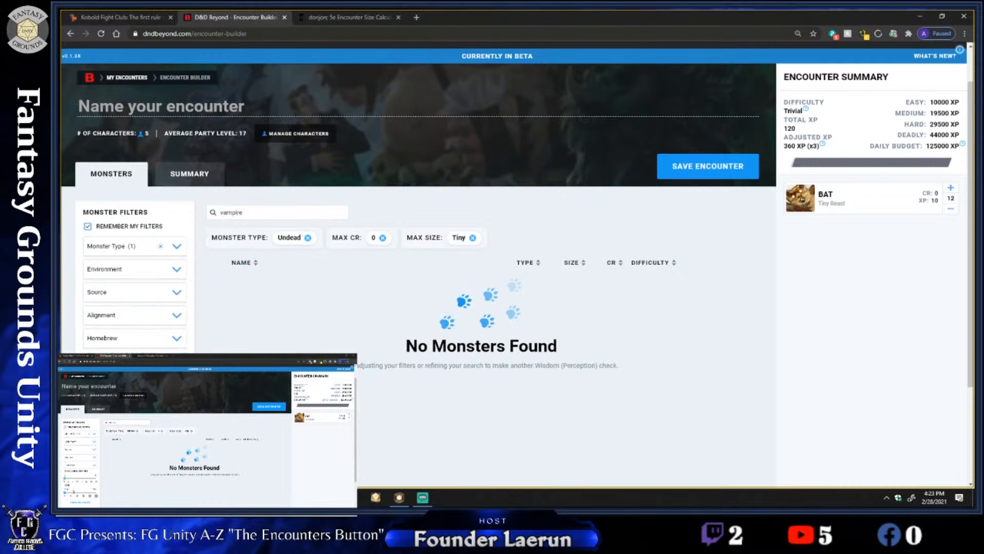
left_click_drag(64, 493, 77, 494)
left_click_drag(65, 479, 97, 479)
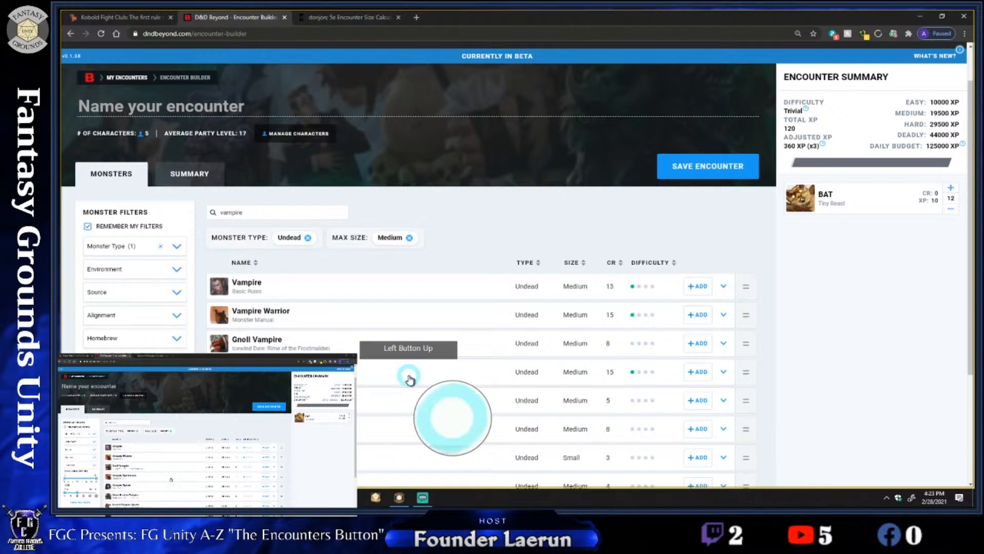
View the Vampire Spawn's details page, close it and add one Vampire Spawn to the encounter
scroll(409, 379, "down", 1)
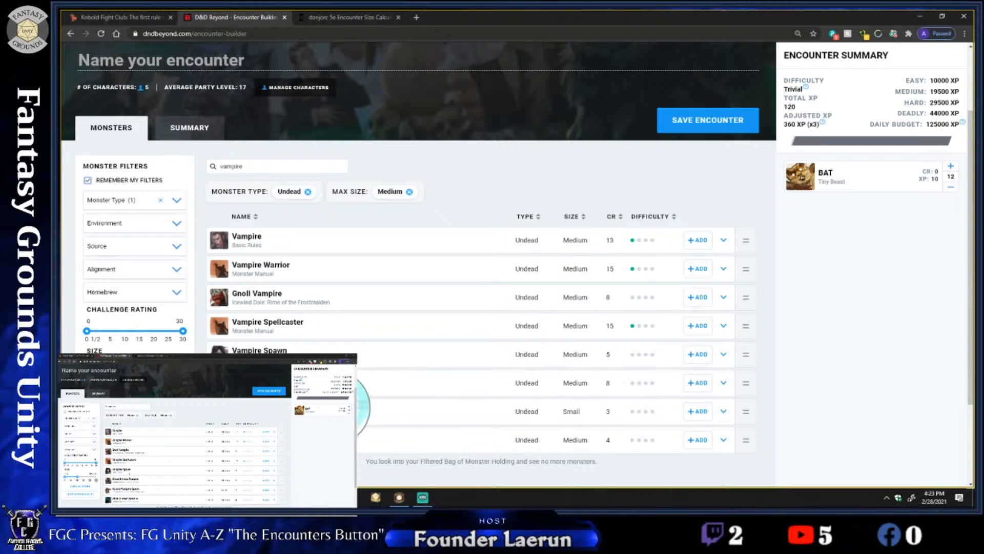
scroll(359, 407, "up", 1)
left_click(246, 360)
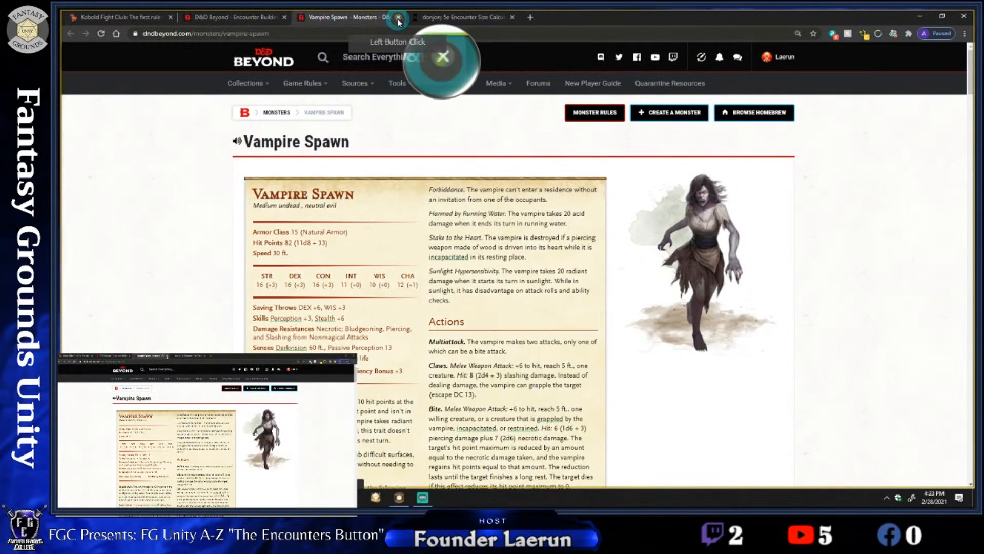
left_click(399, 19)
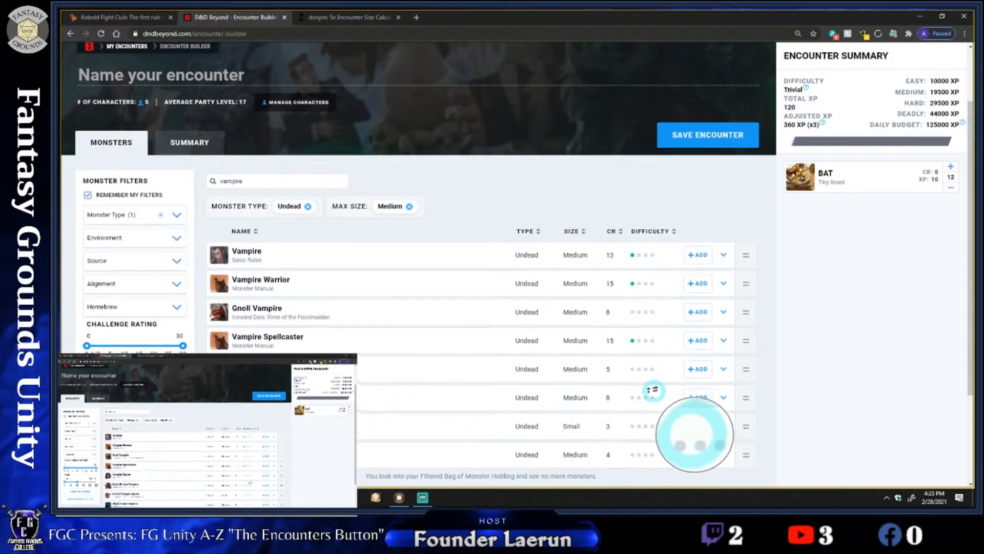
scroll(663, 392, "up", 1)
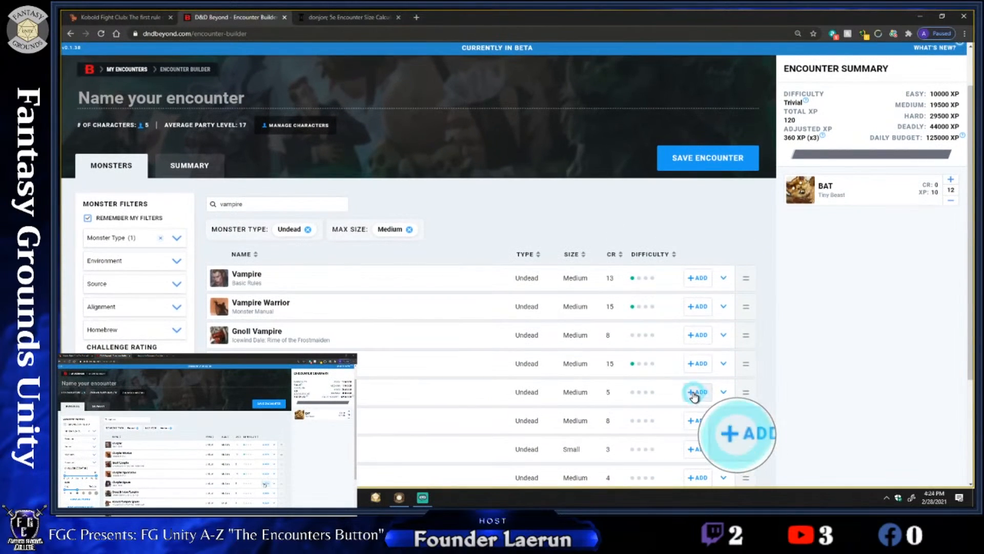
left_click(693, 393)
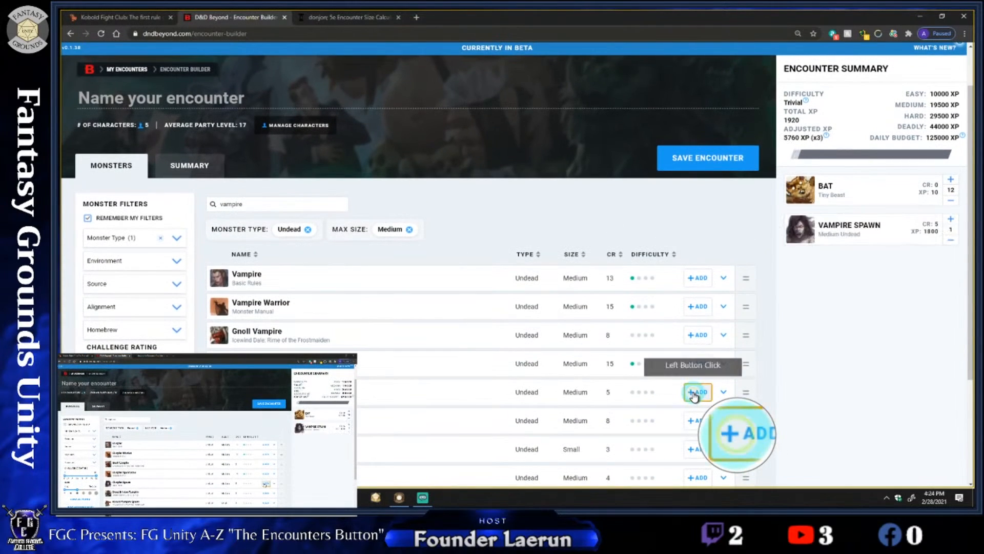
middle_click(851, 310)
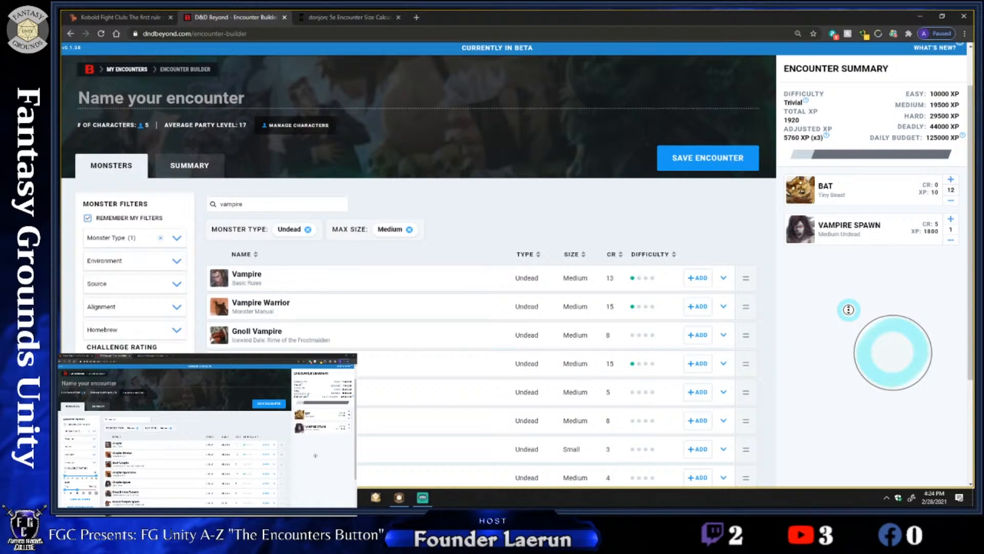
scroll(830, 282, "up", 1)
scroll(803, 341, "down", 2)
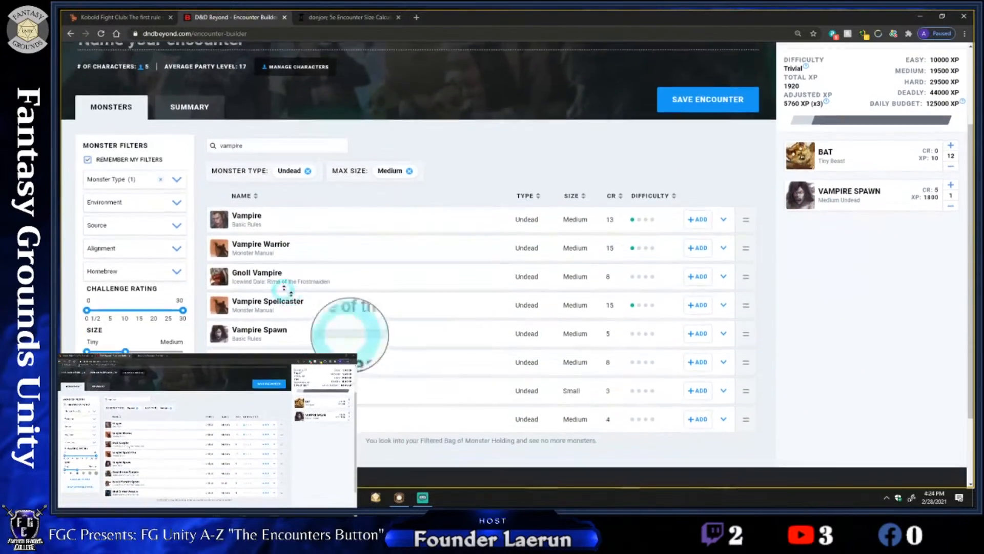
scroll(287, 290, "up", 1)
scroll(698, 318, "down", 1)
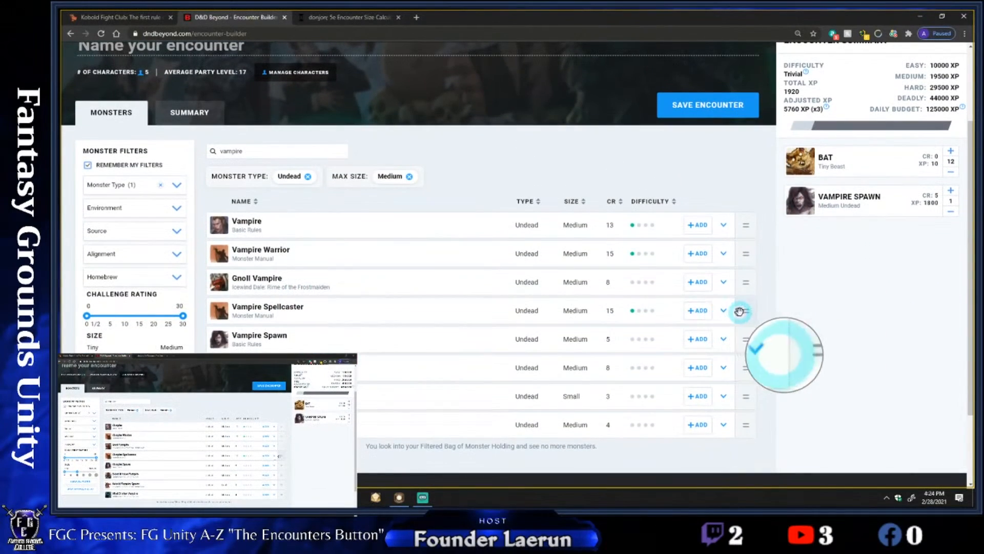
Switch to the donjon 5e Encounter Size Calculator and set the encounter difficulty to medium
left_click(344, 20)
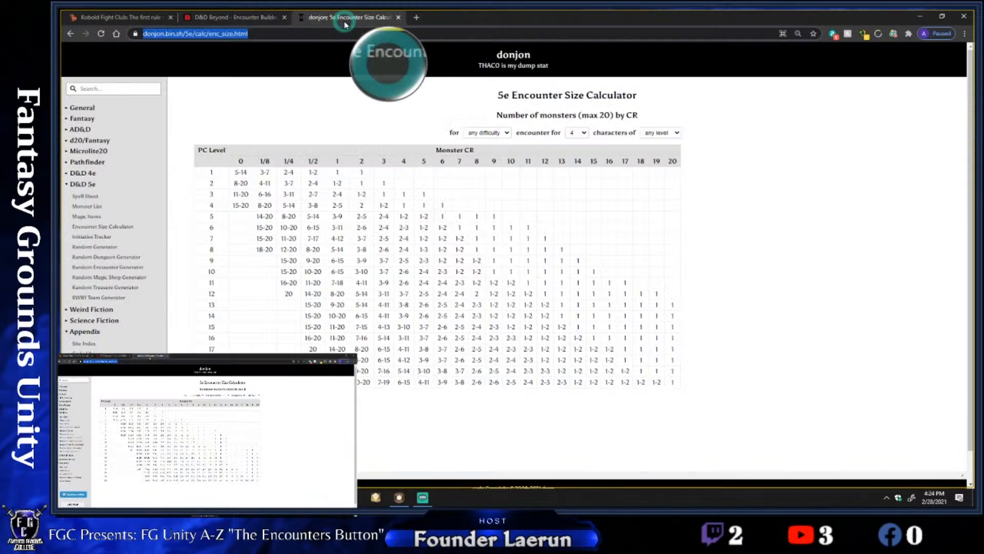
left_click(381, 95)
scroll(541, 111, "down", 1)
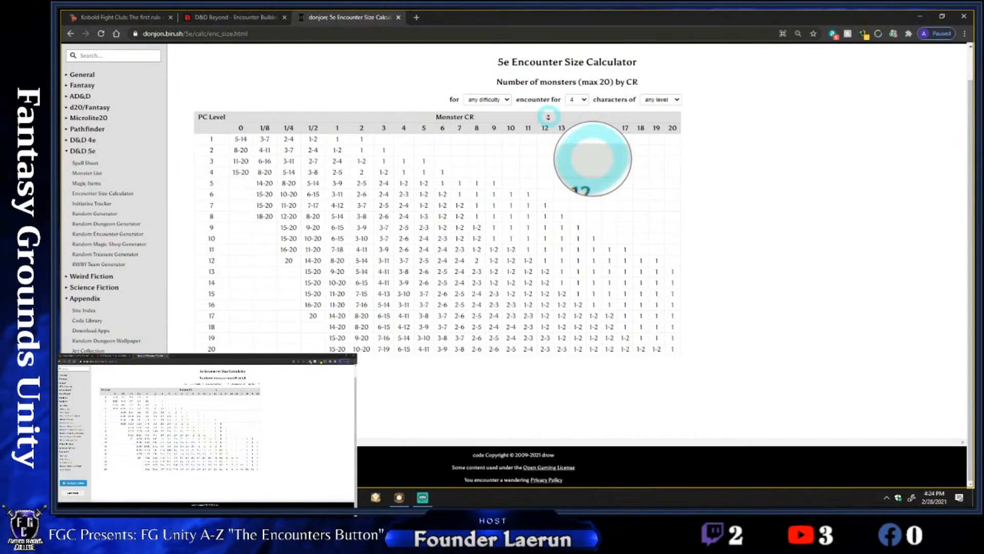
left_click(500, 99)
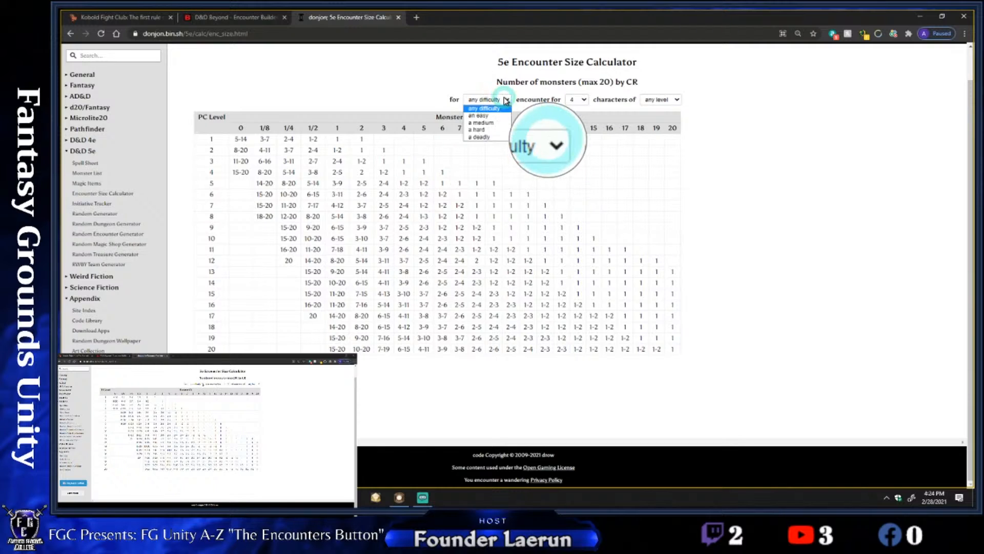
left_click(504, 123)
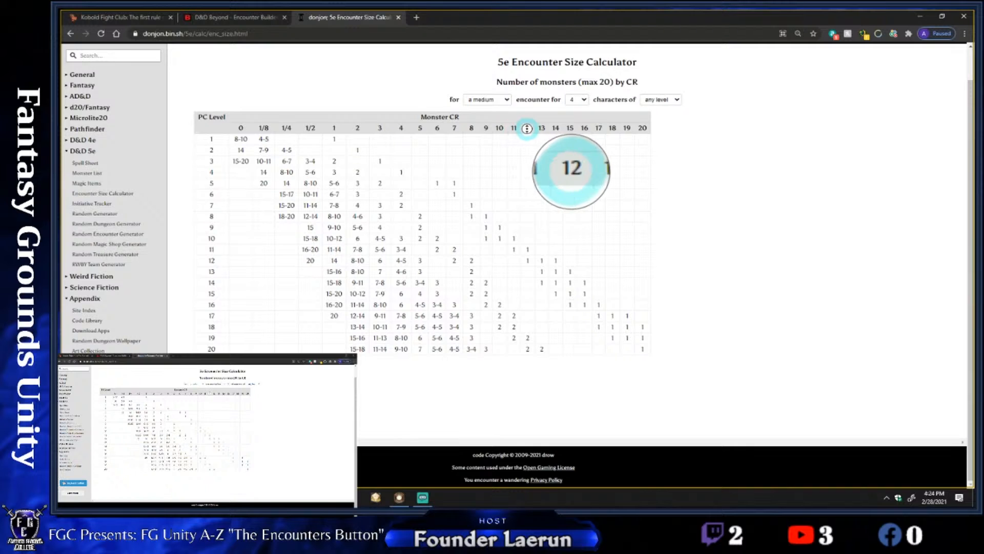
Set the calculator's party to 5 characters of 3rd level
scroll(579, 153, "up", 1)
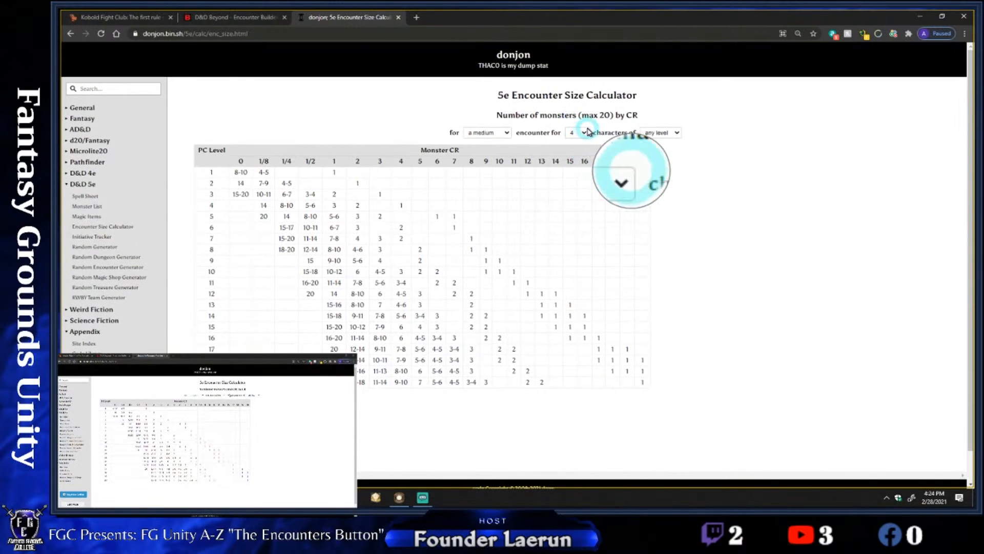
left_click(576, 133)
left_click(584, 175)
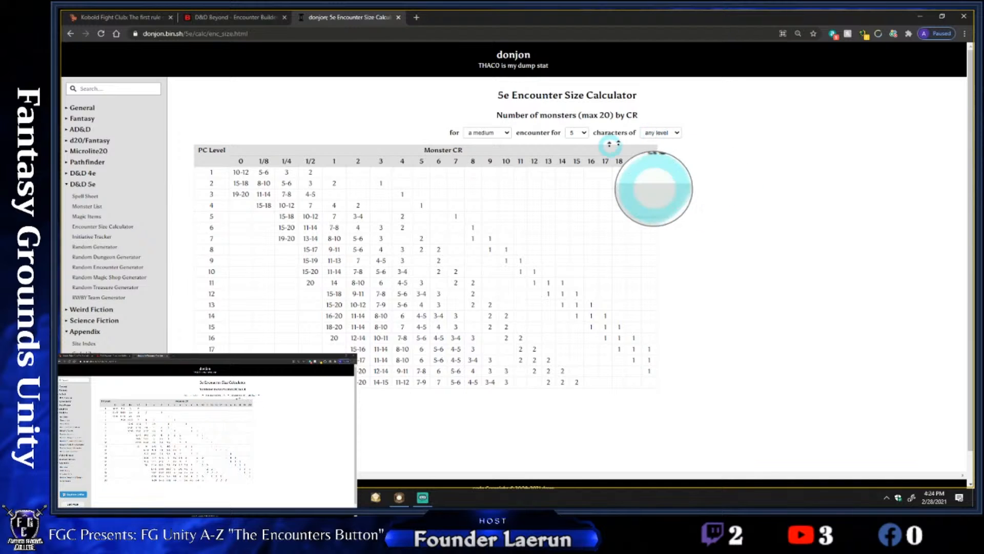
left_click(678, 133)
left_click(679, 165)
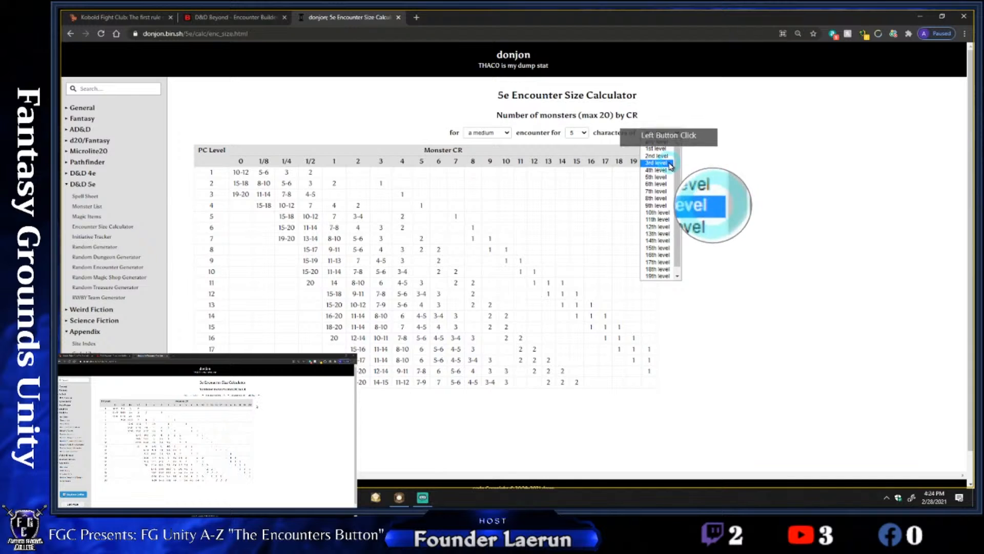
left_click(697, 203)
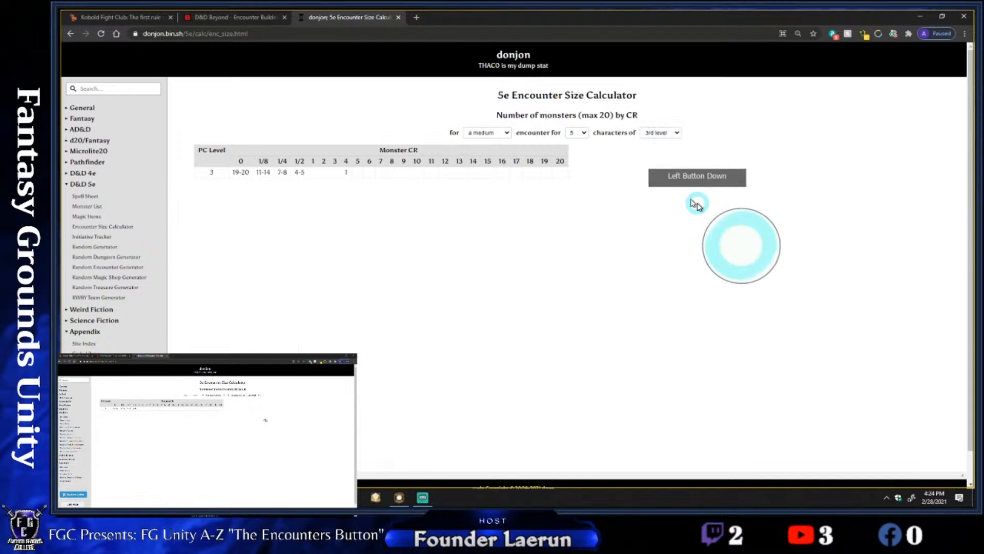
Switch to Kobold Fight Club, generate a random medium encounter and review its monsters and XP
middle_click(214, 185)
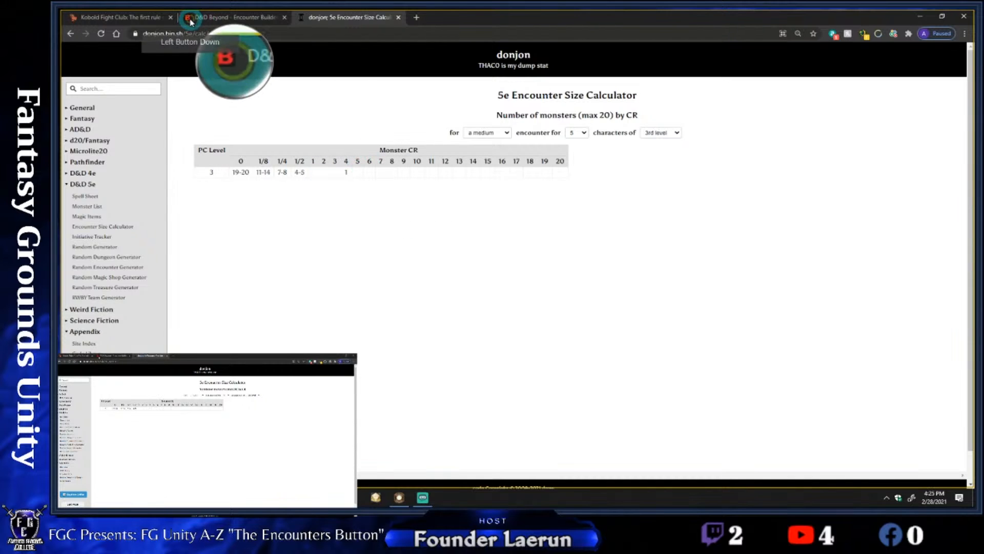
left_click(143, 19)
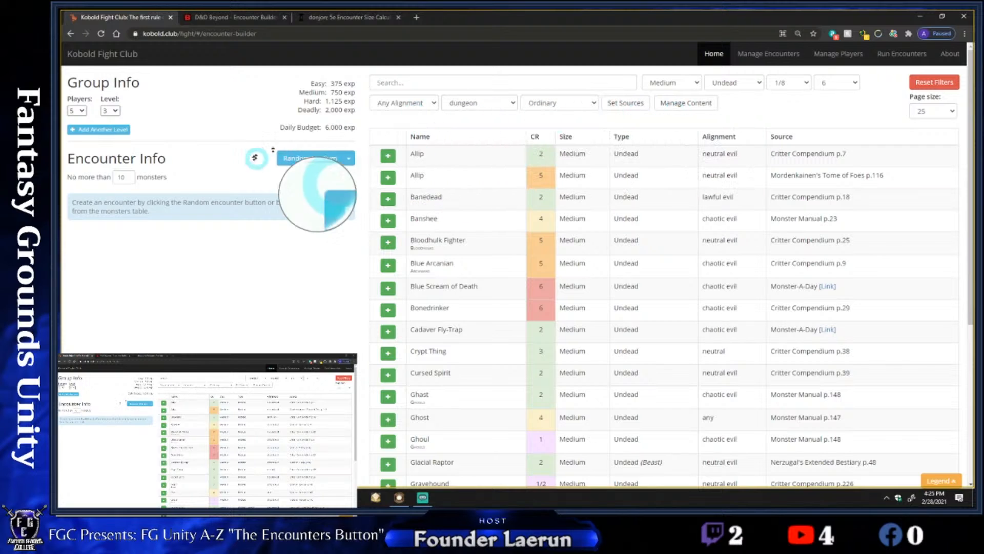
left_click(307, 158)
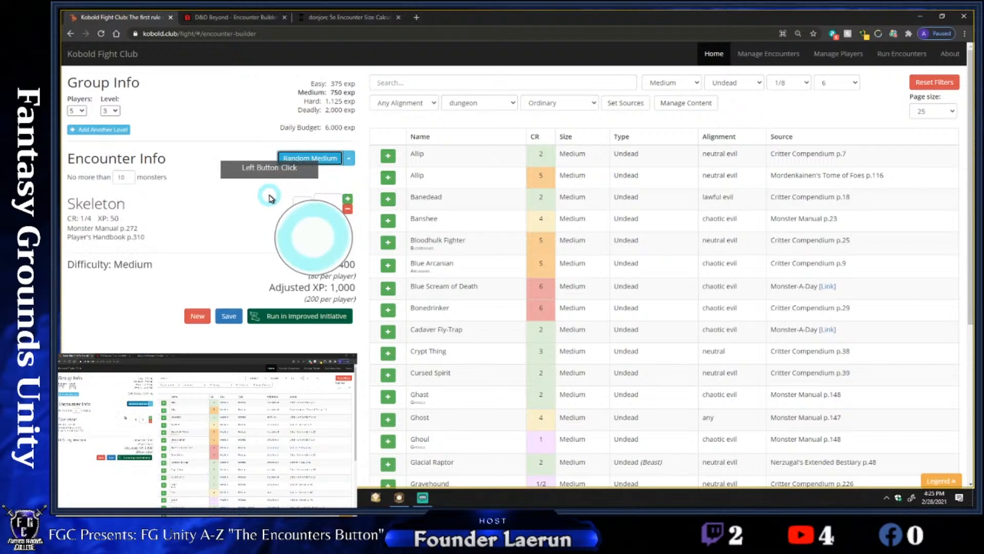
scroll(269, 195, "down", 2)
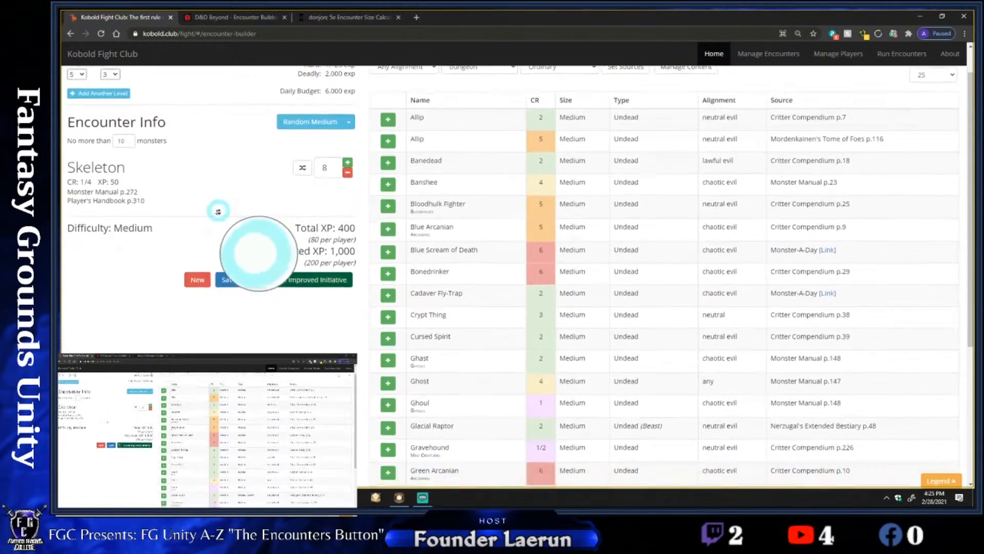
scroll(265, 184, "up", 1)
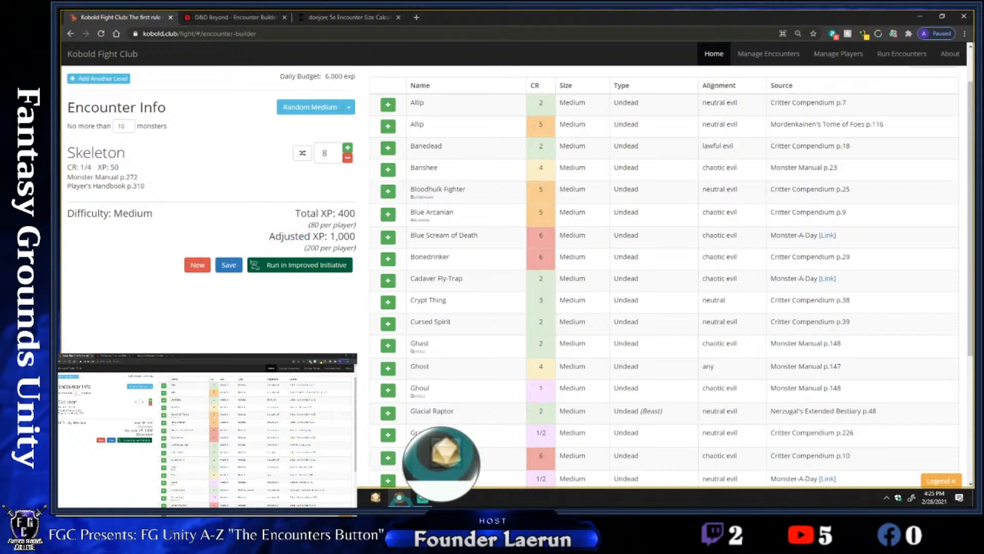
Switch to Fantasy Grounds, review the new encounter's CR and XP, and close the NPCs list
left_click(404, 502)
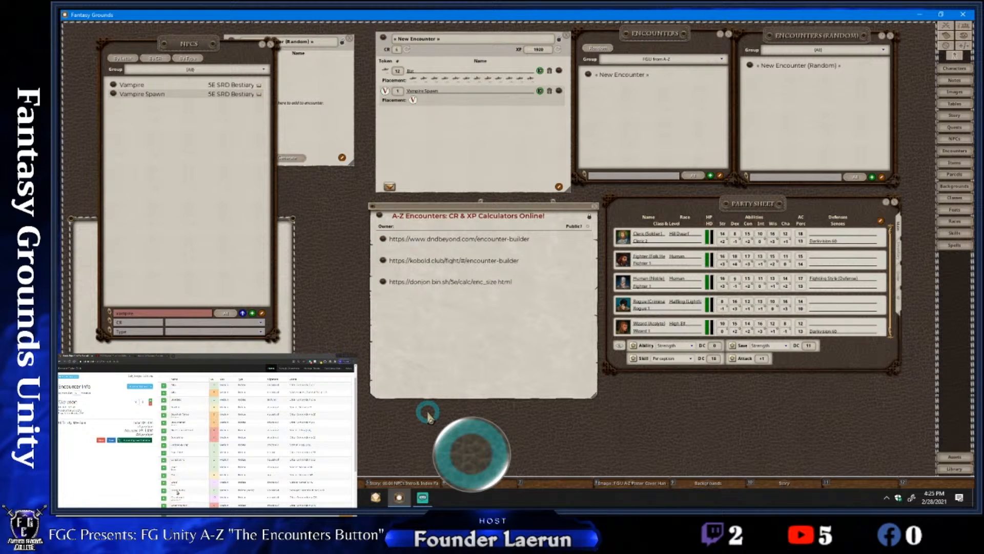
left_click(398, 51)
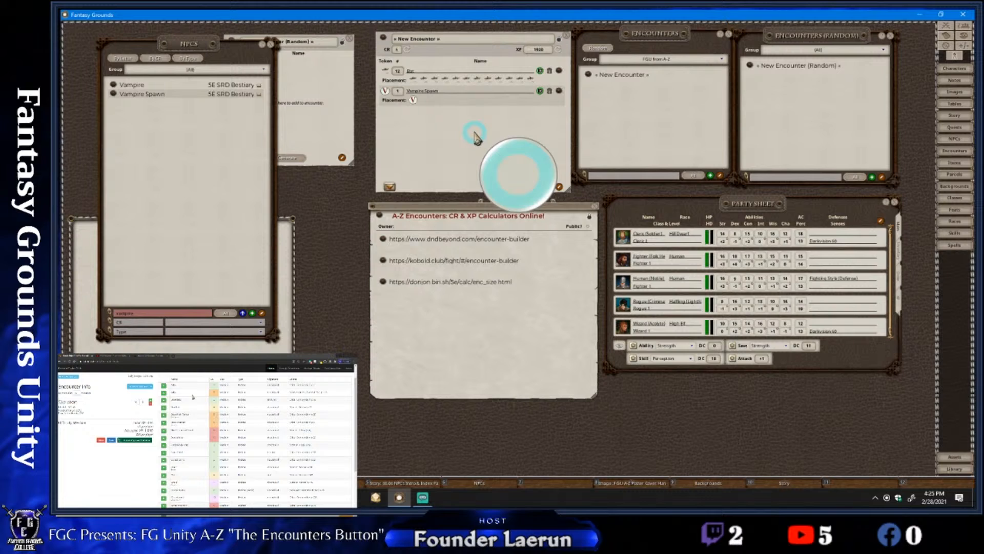
mouse_move(472, 134)
left_mouse_down()
mouse_move(455, 133)
mouse_move(476, 134)
left_mouse_up()
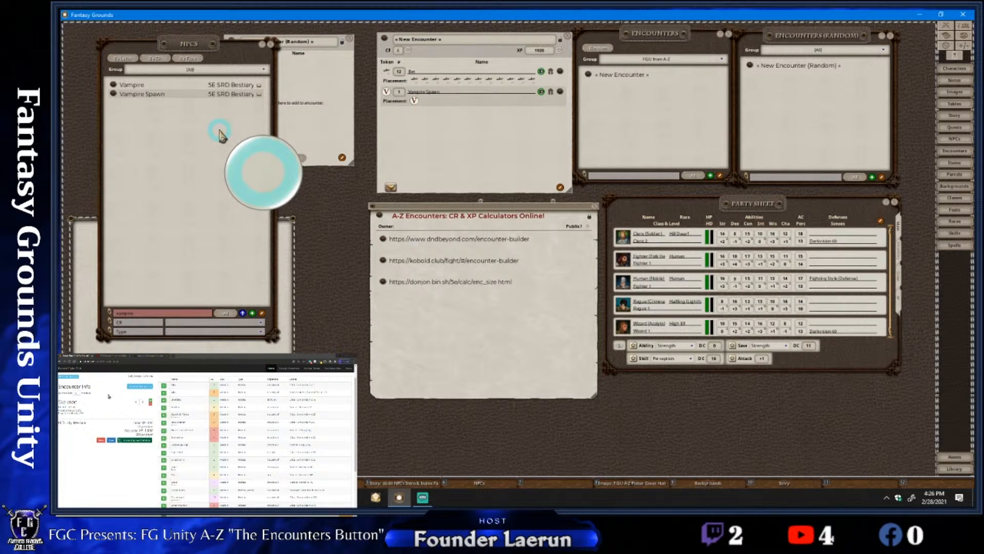
left_click_drag(220, 135, 229, 130)
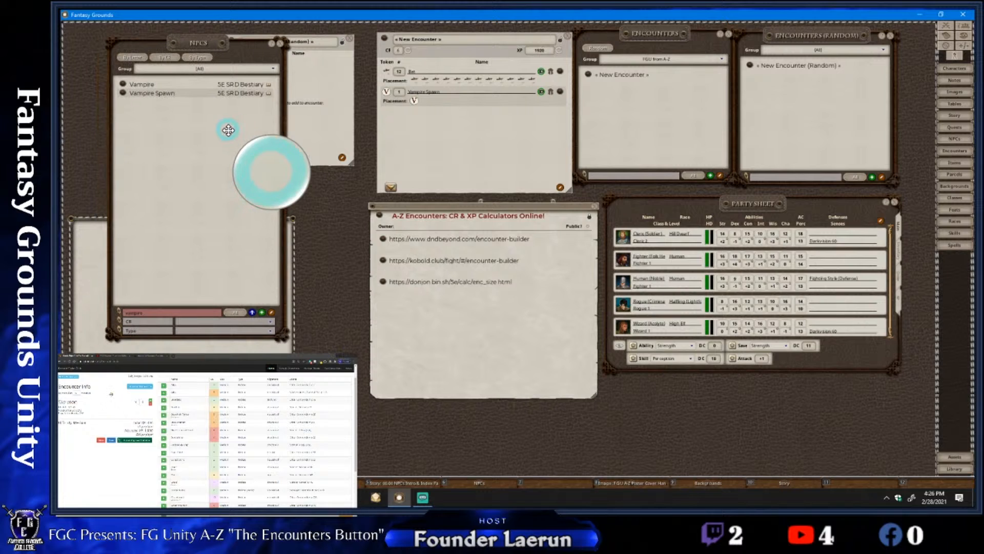
left_click(280, 43)
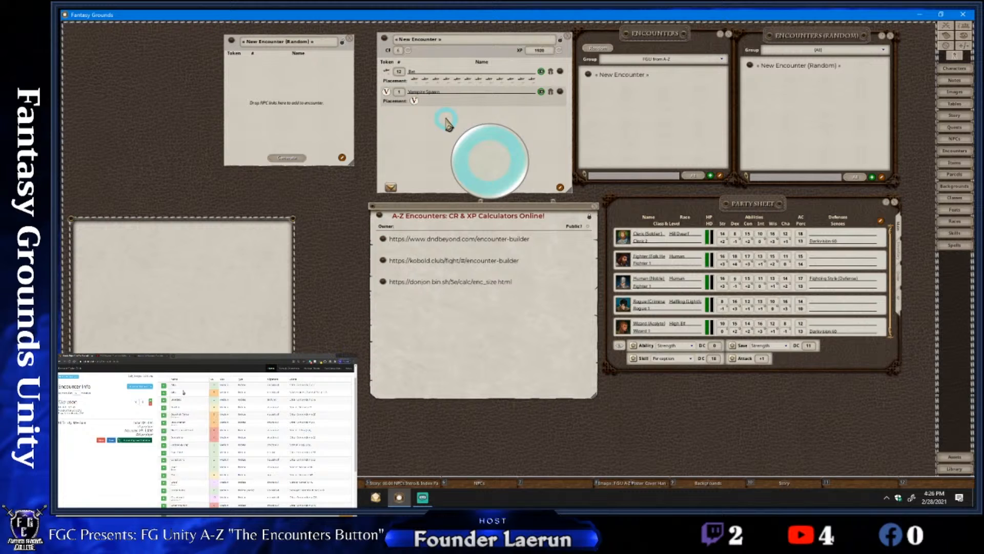
Name the new encounter "Vampiric Threat" and lock its record against editing
left_click(437, 41)
type("Vamp")
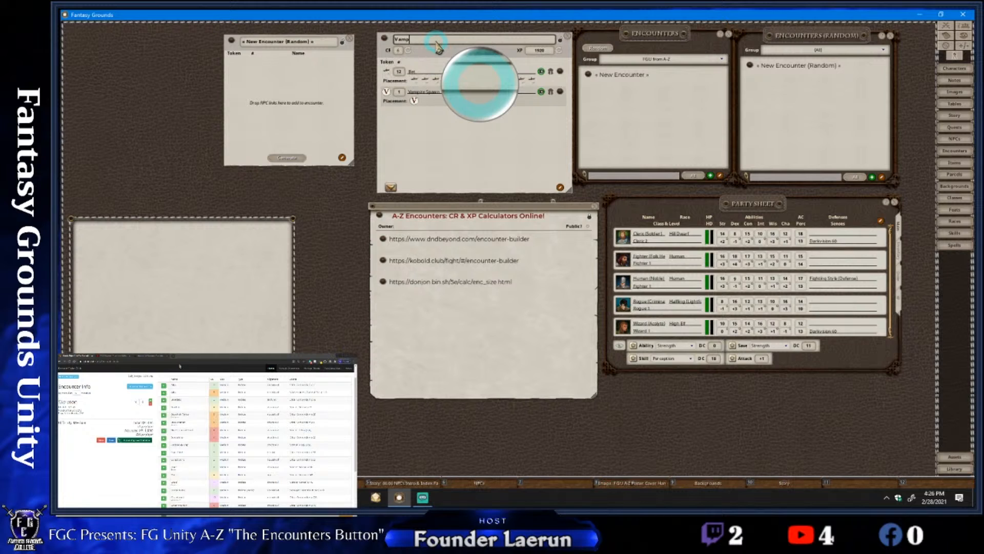
type("iric Threat")
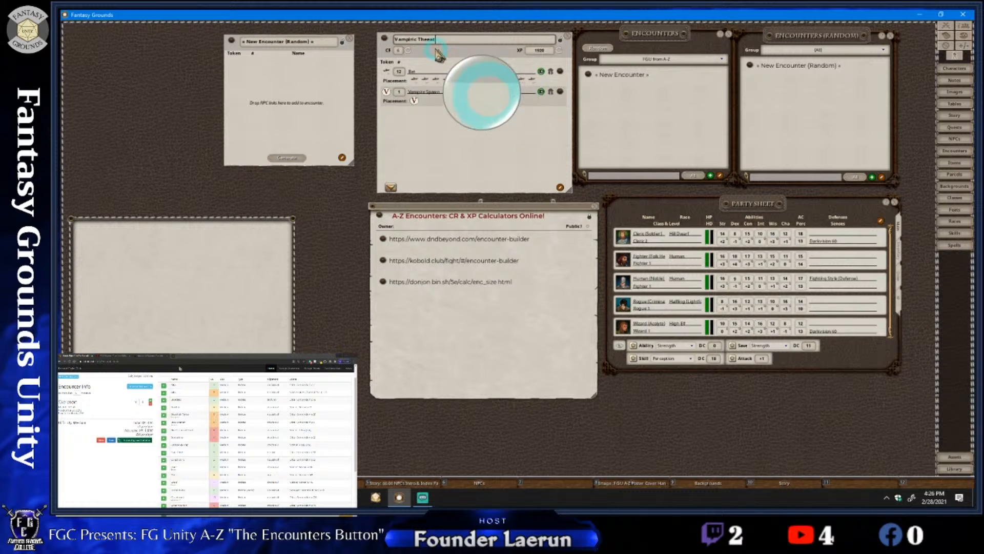
left_click(432, 40)
key("BackSpace")
type("r")
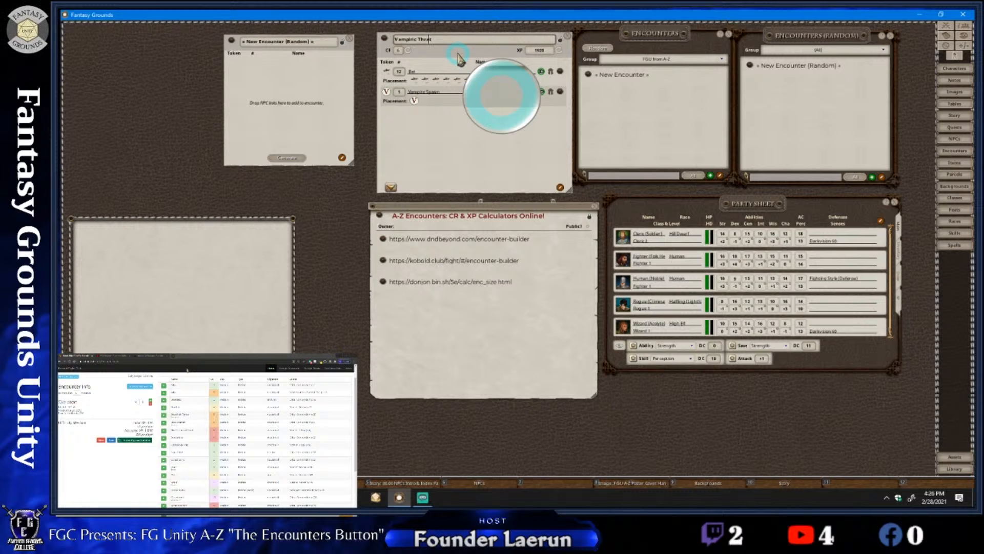
key("Right")
key("Right")
key("Left")
key("ctrl")
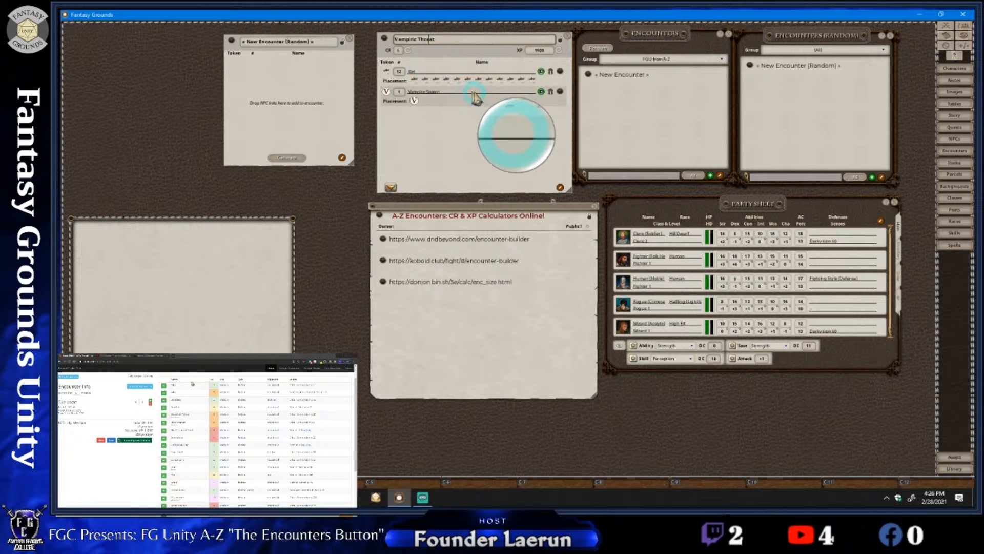
mouse_move(475, 98)
left_mouse_down()
mouse_move(499, 85)
mouse_move(470, 109)
mouse_move(480, 107)
left_mouse_up()
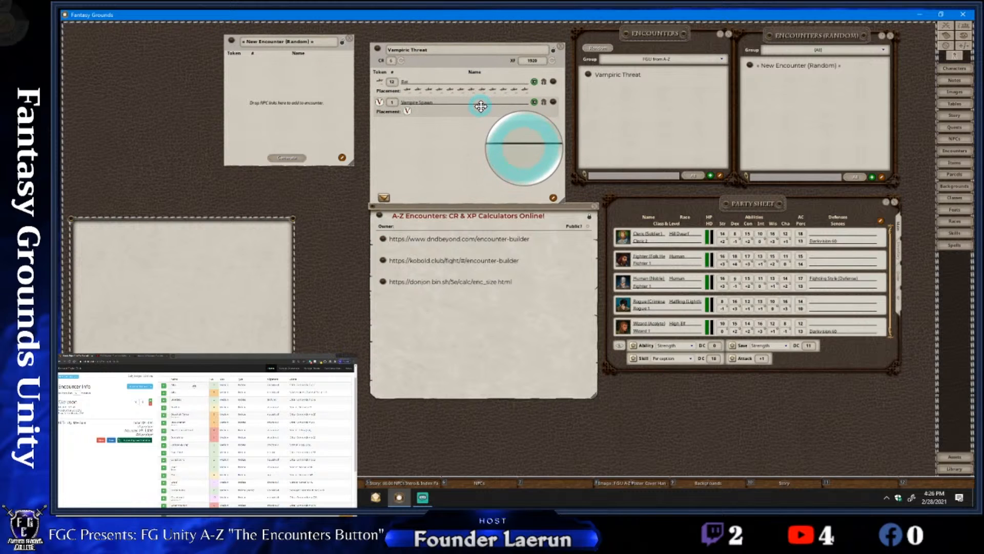
left_click(555, 51)
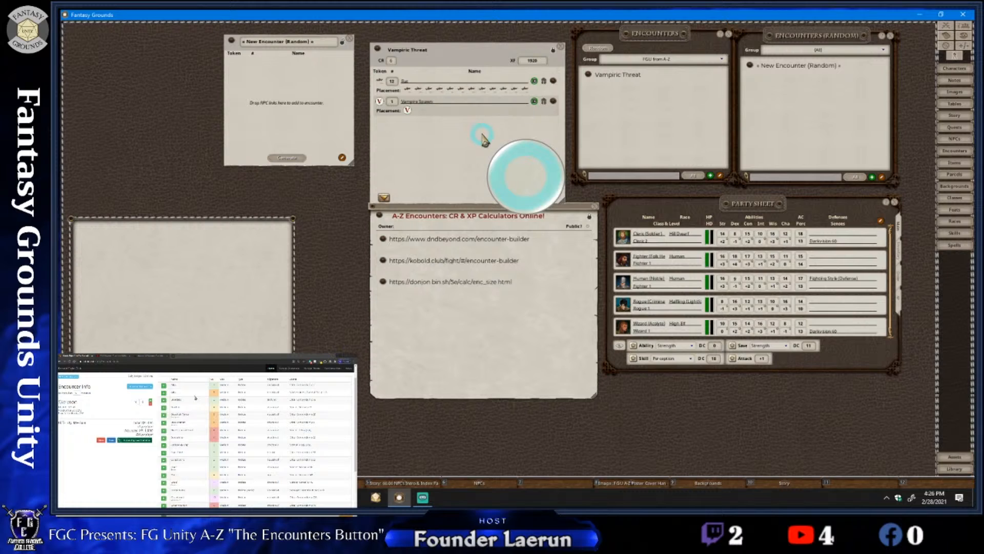
Browse the campaign's images, previewing and closing the Barthens Provisions and Farrows Hyde II Night maps
left_click_drag(482, 137, 478, 126)
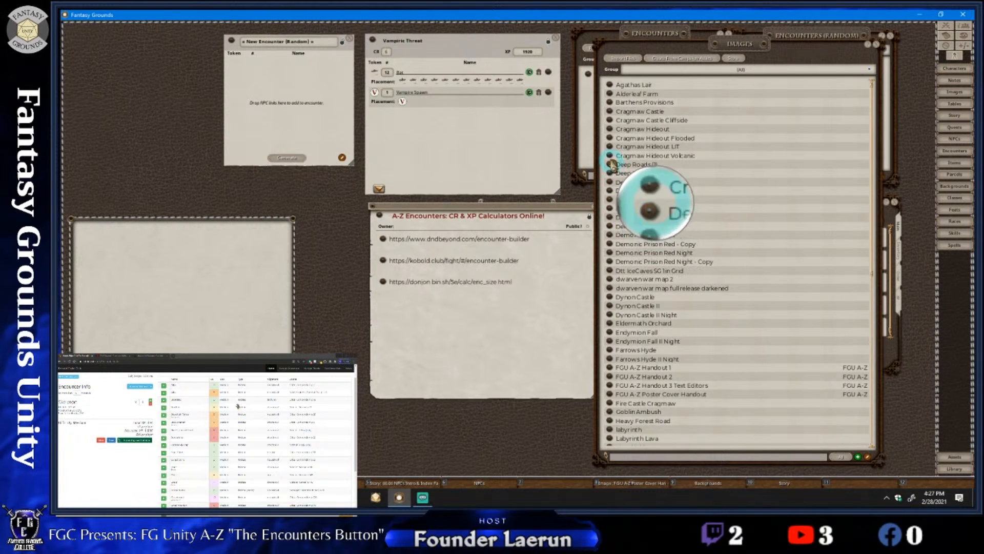
left_click(609, 102)
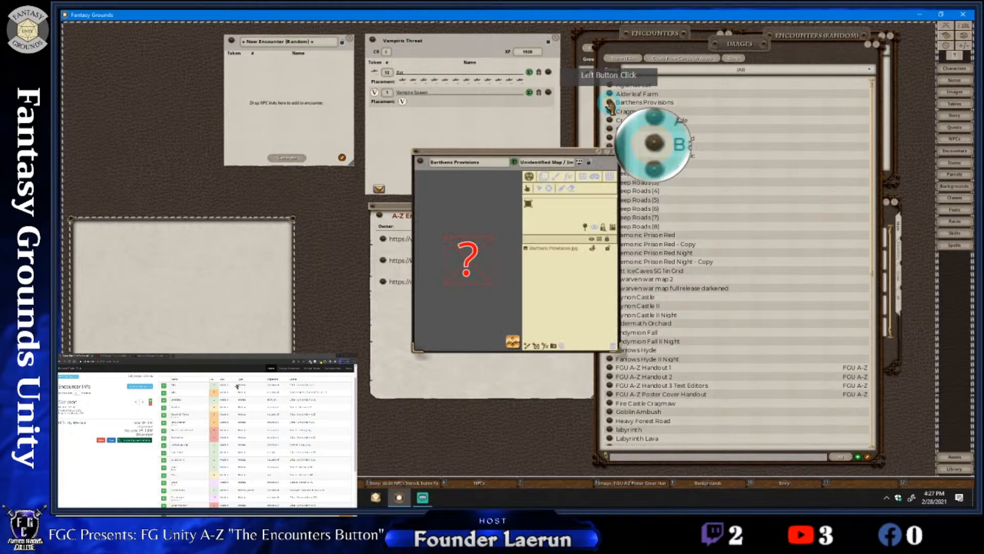
left_click(615, 154)
scroll(702, 246, "down", 5)
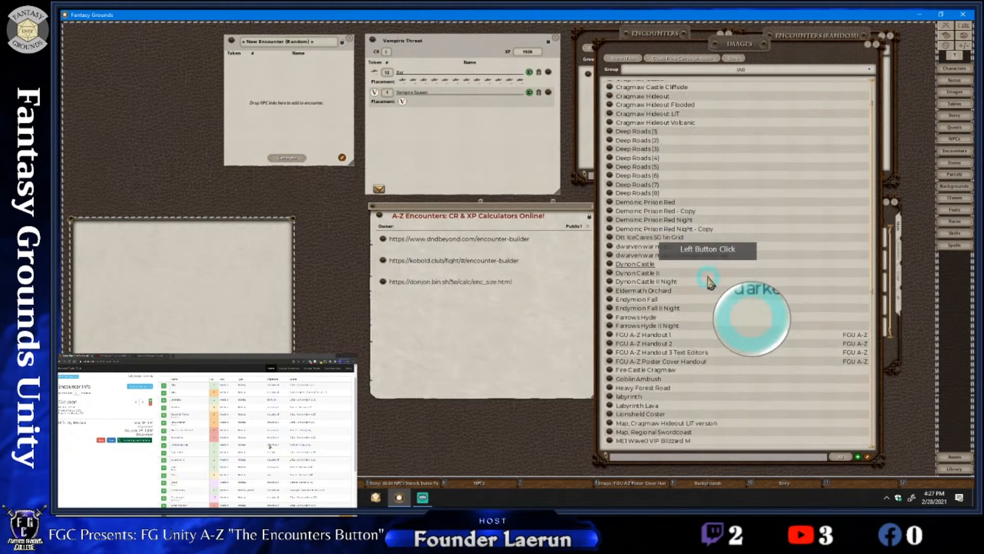
scroll(709, 281, "down", 5)
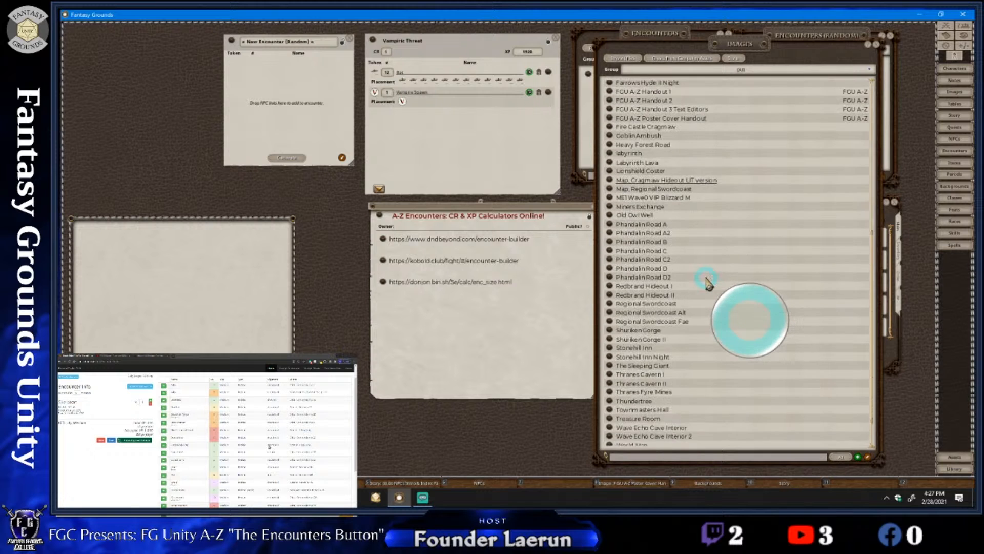
scroll(707, 281, "up", 4)
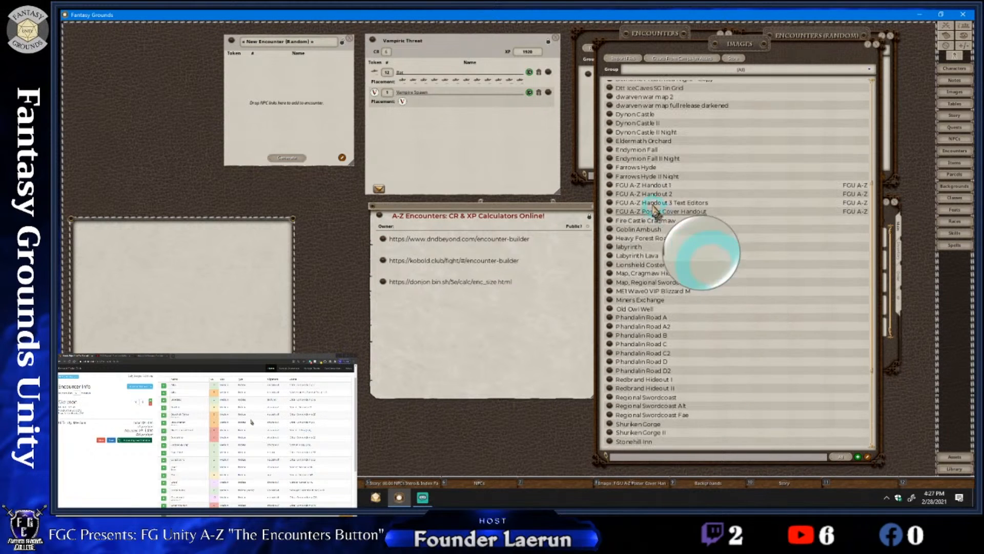
left_click(611, 177)
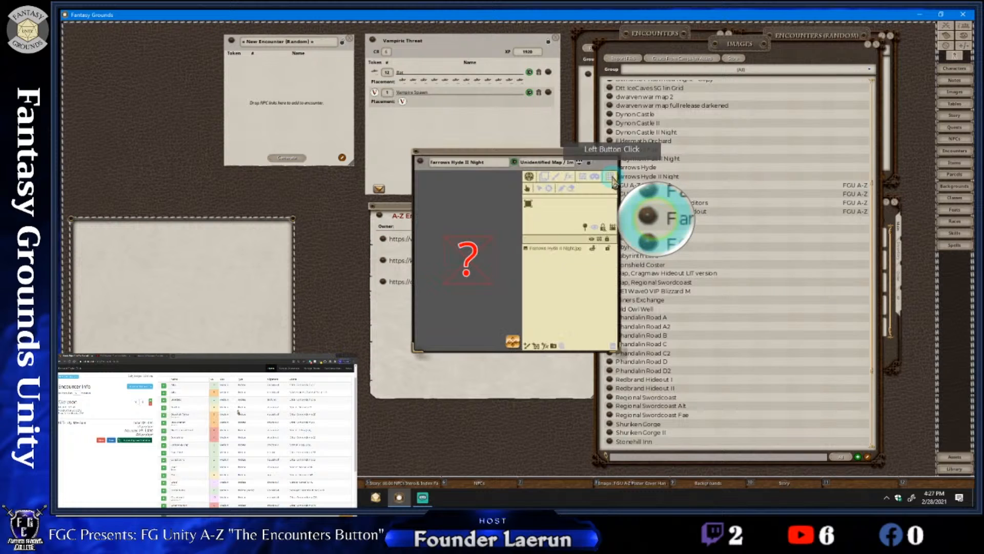
left_click(615, 157)
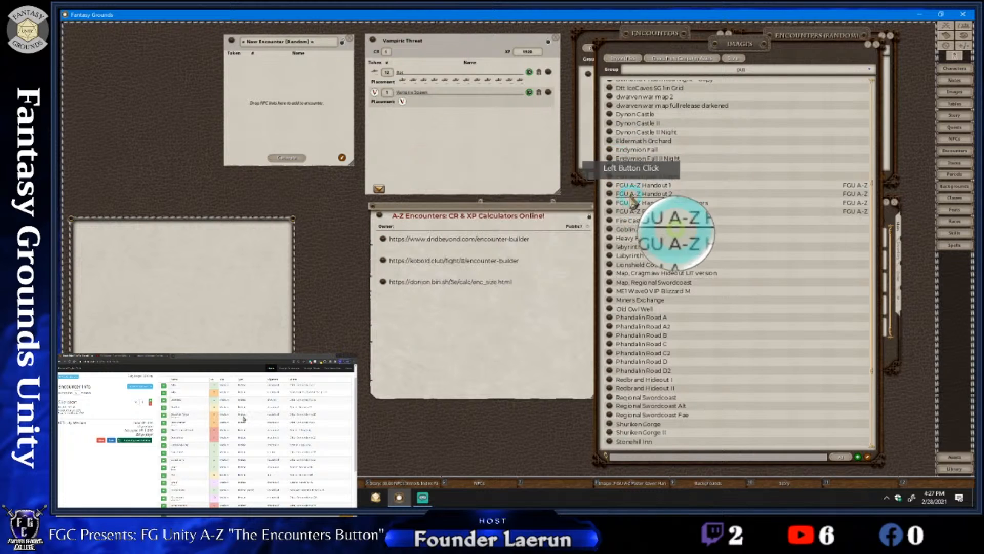
Open the FGU A-Z Handout 1 image and place a pin on it linking to the Vampiric Threat encounter
left_click(612, 186)
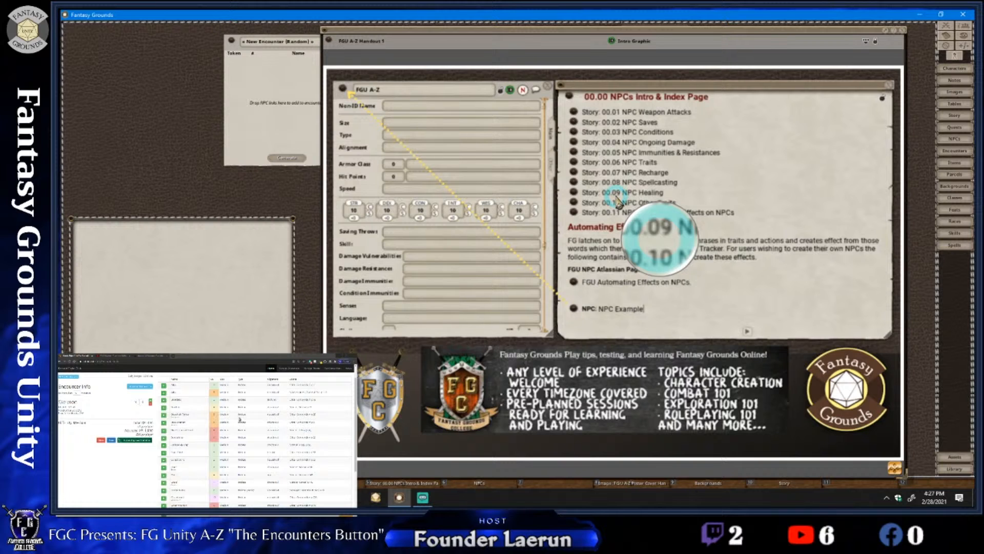
left_click_drag(616, 196, 489, 110)
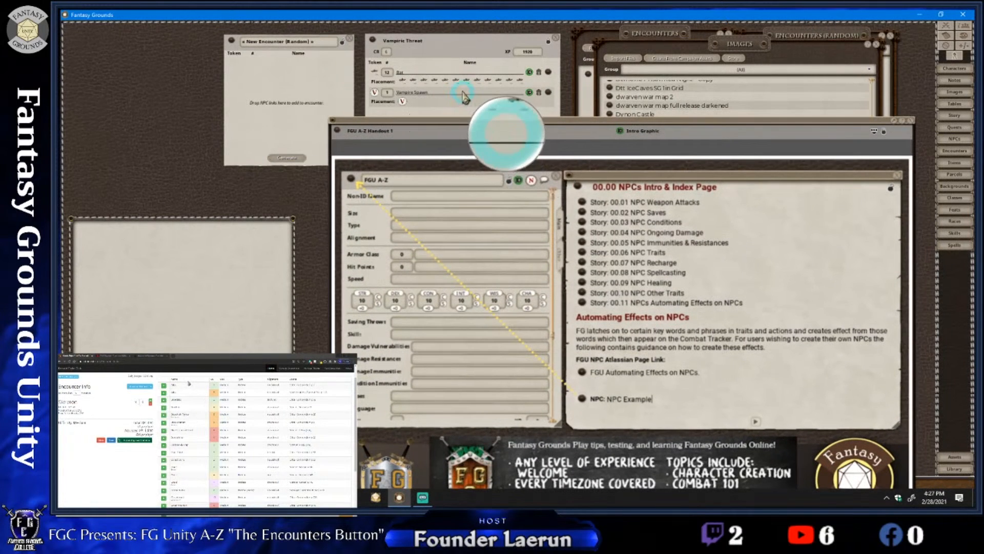
left_click(464, 90)
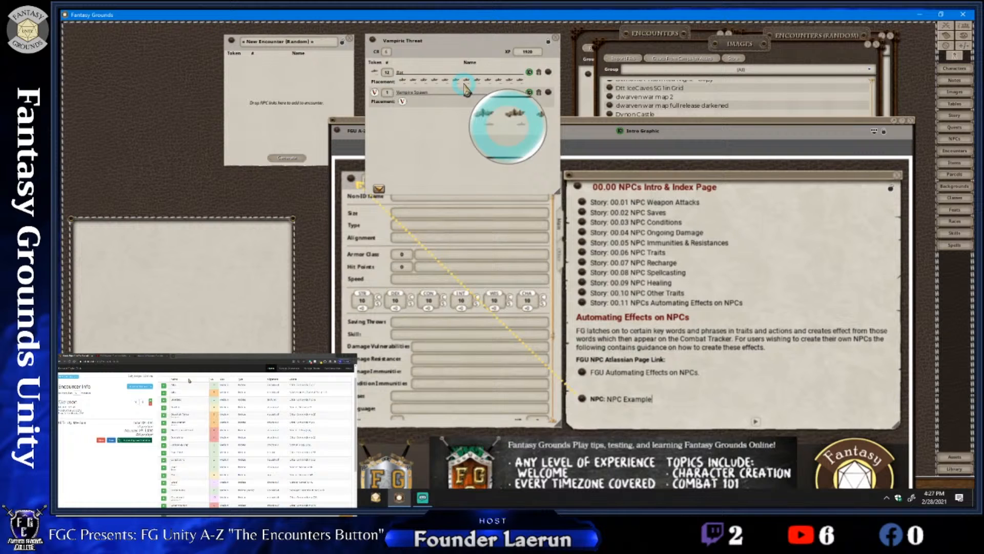
left_click_drag(373, 39, 744, 215)
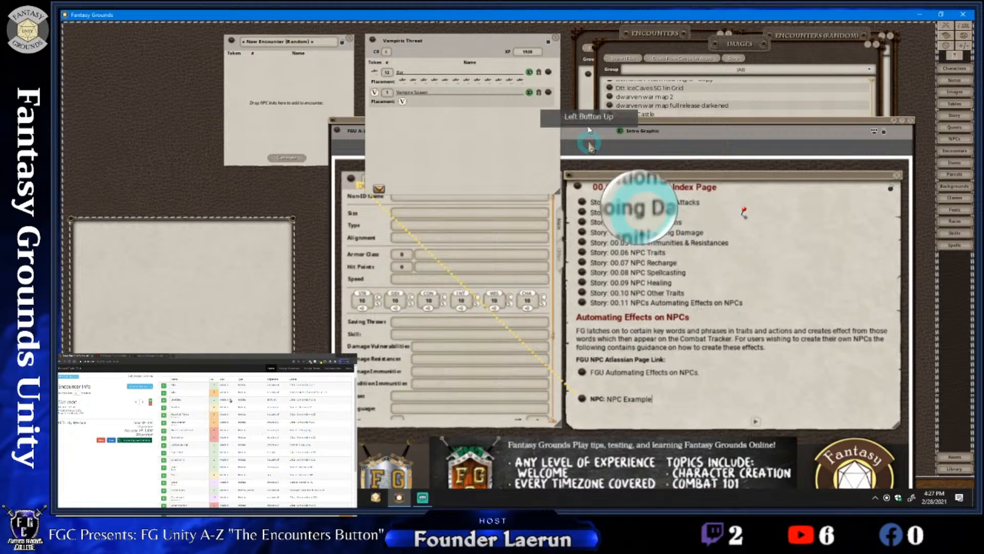
Close the Vampiric Threat encounter, reopen it from its pin on the handout, and close the handout
left_click(556, 38)
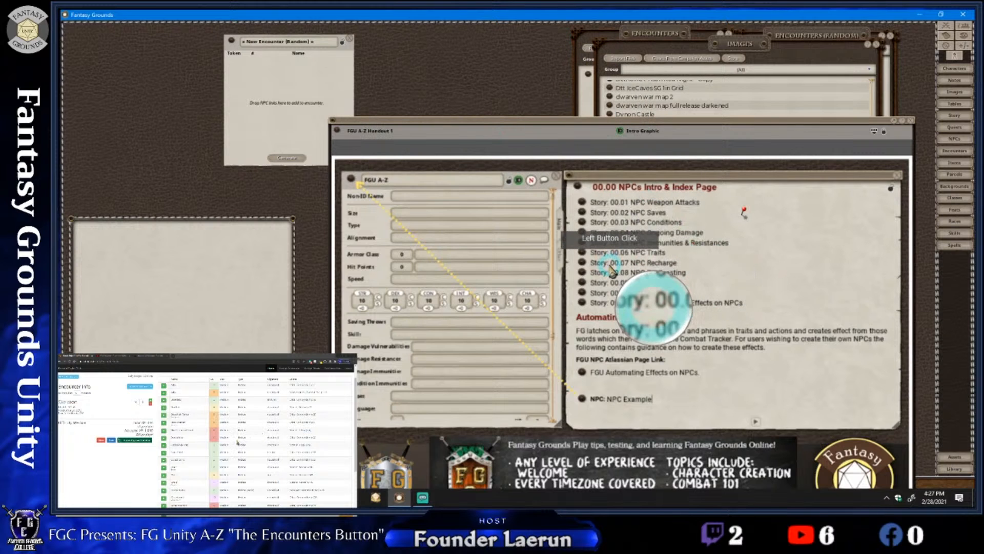
mouse_move(609, 265)
left_mouse_down()
mouse_move(569, 216)
mouse_move(601, 252)
mouse_move(611, 247)
left_mouse_up()
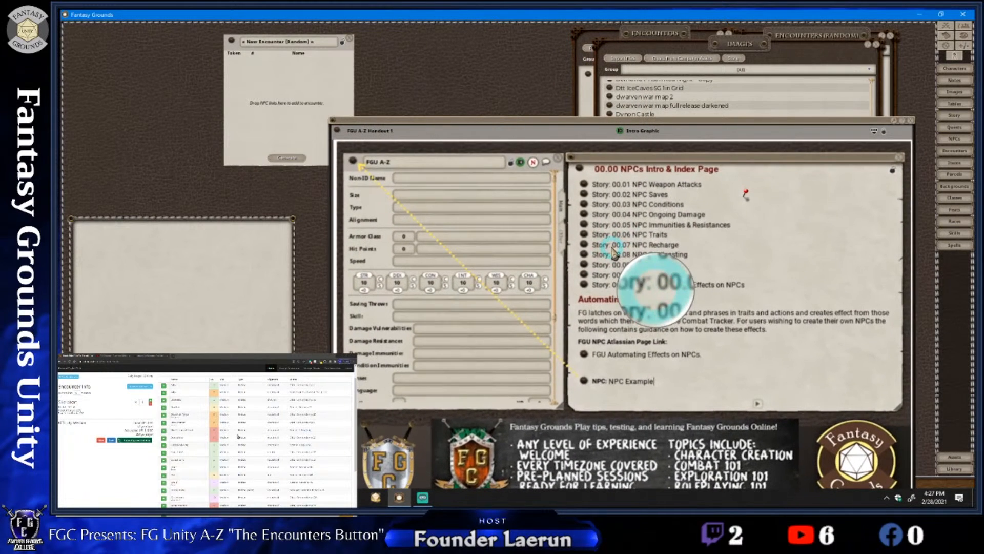
left_click(745, 194)
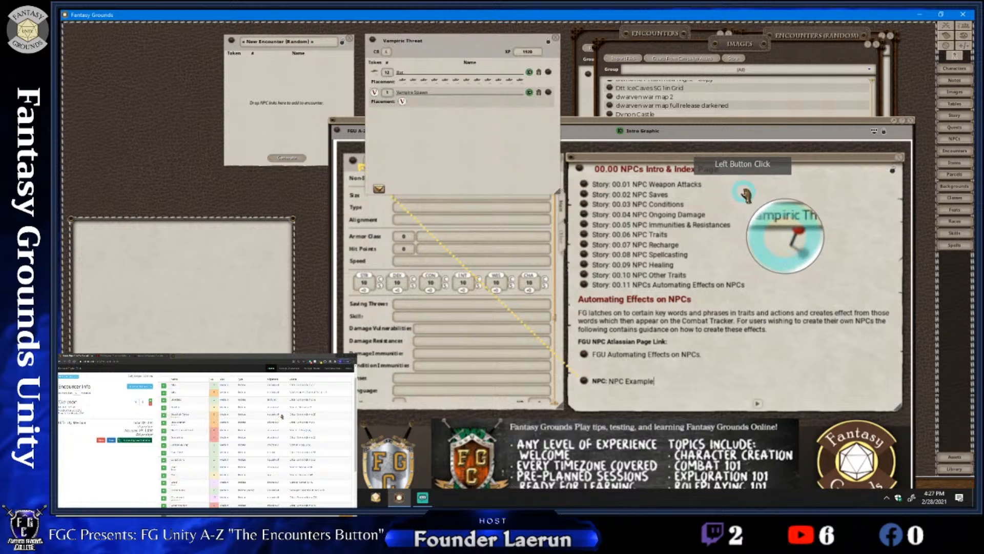
left_click(637, 228)
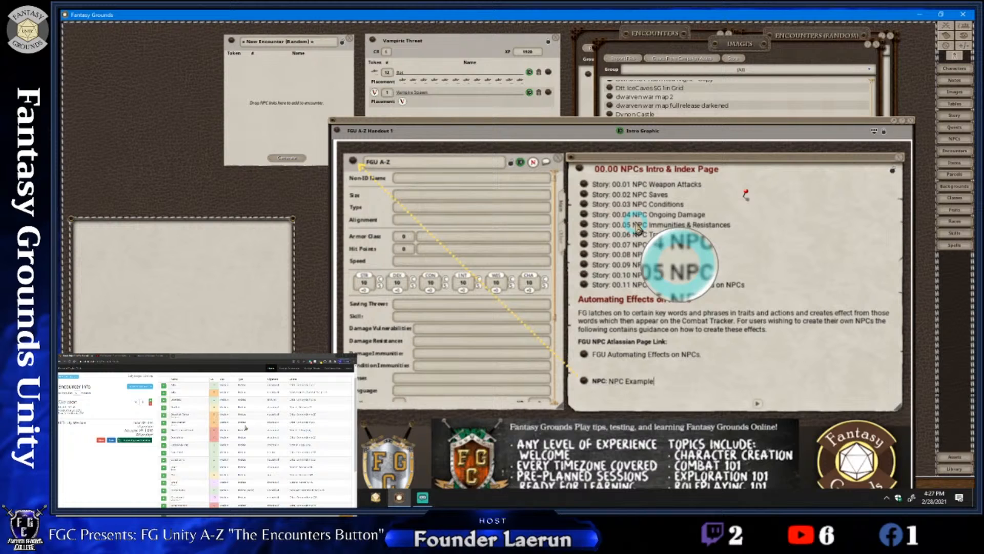
left_click(911, 123)
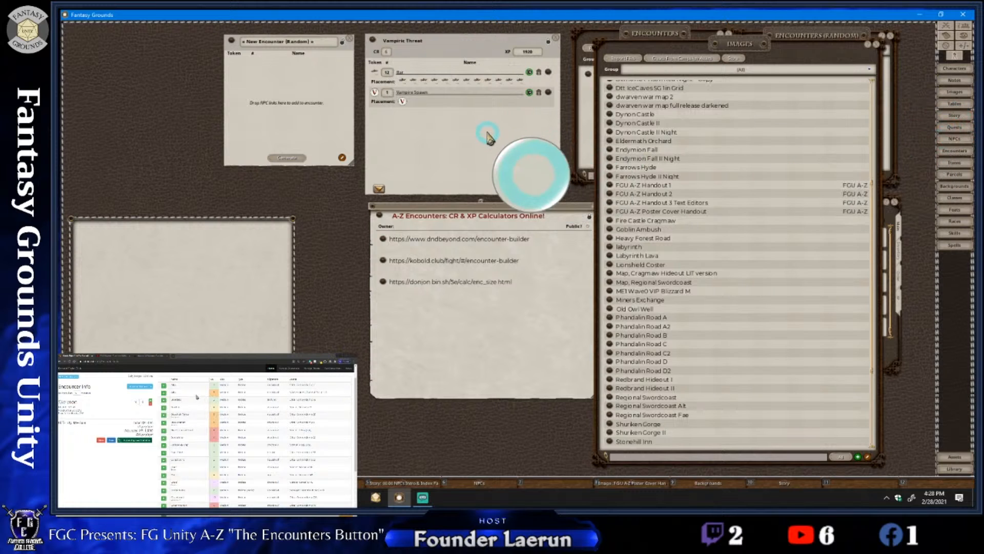
Add a Vampiric Threat encounter shortcut to the empty hotkey slot beside the NPCs shortcut
mouse_move(489, 135)
left_mouse_down()
mouse_move(497, 154)
mouse_move(493, 125)
mouse_move(496, 151)
mouse_move(494, 143)
left_mouse_up()
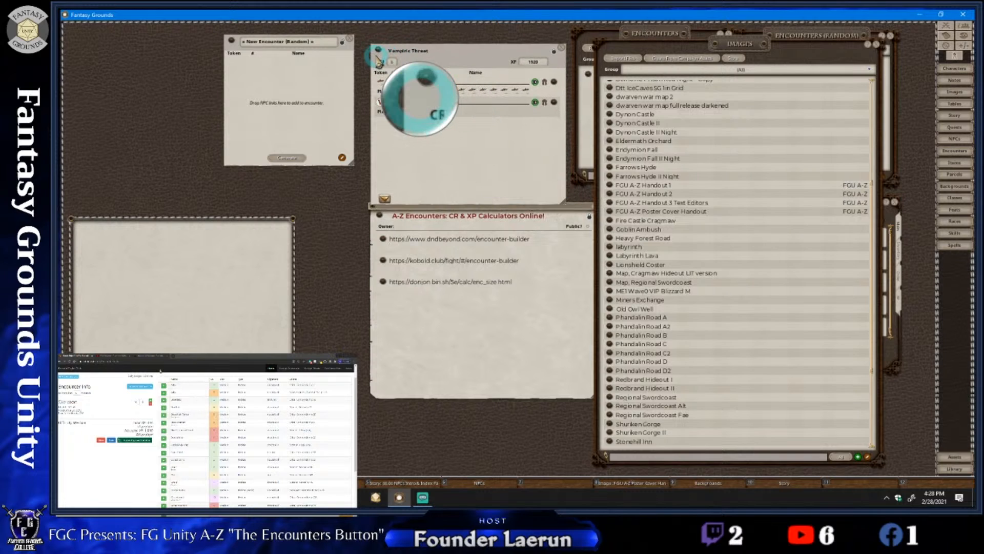
left_click_drag(379, 60, 390, 70)
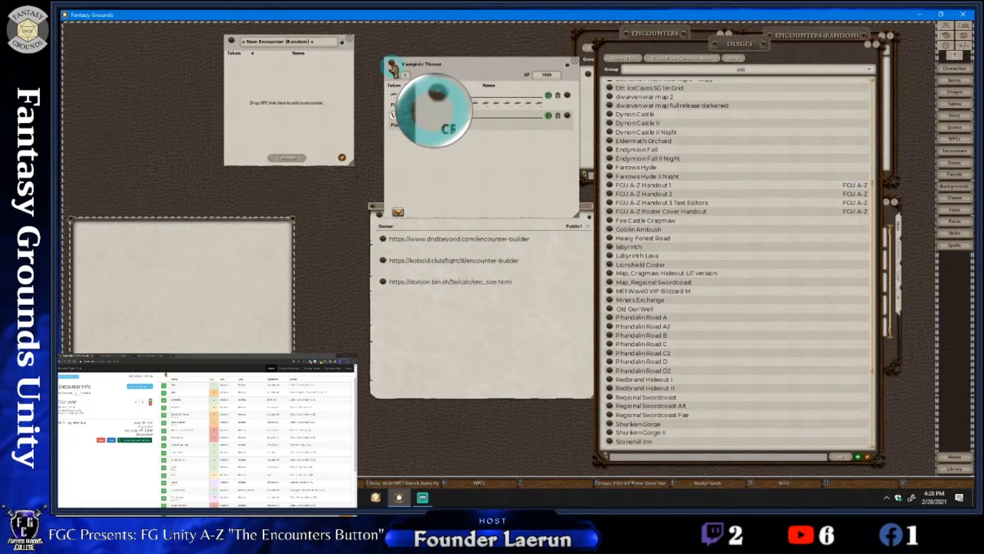
left_click_drag(392, 63, 555, 483)
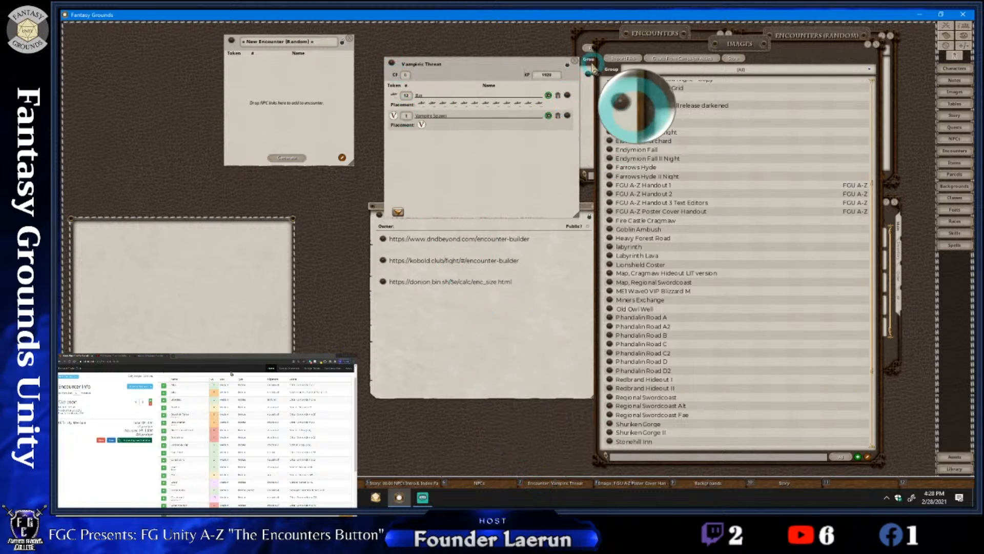
Close the Vampiric Threat encounter and move the A-Z Encounters calculators note onto the empty area above the web page overlay
left_click(573, 62)
left_click_drag(536, 219, 536, 220)
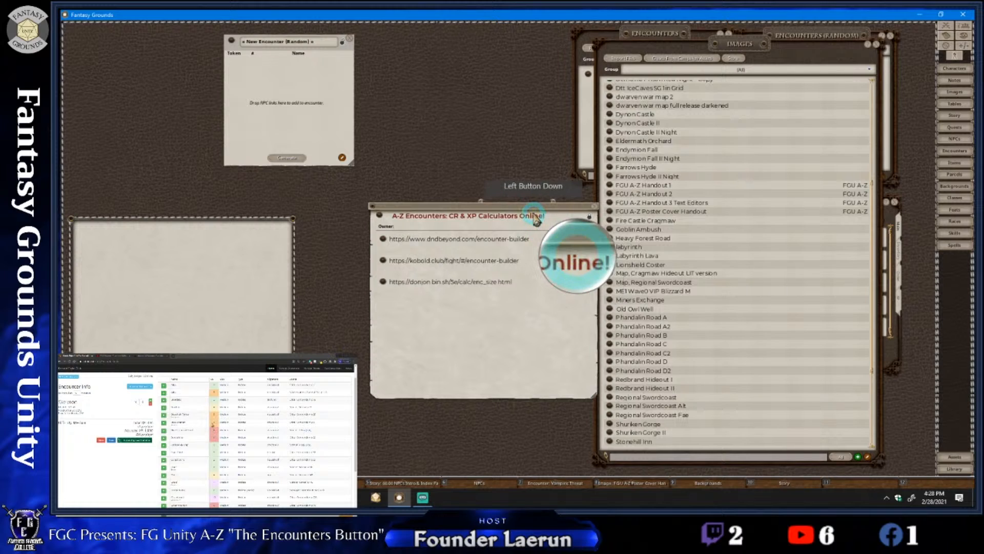
left_click_drag(536, 219, 457, 141)
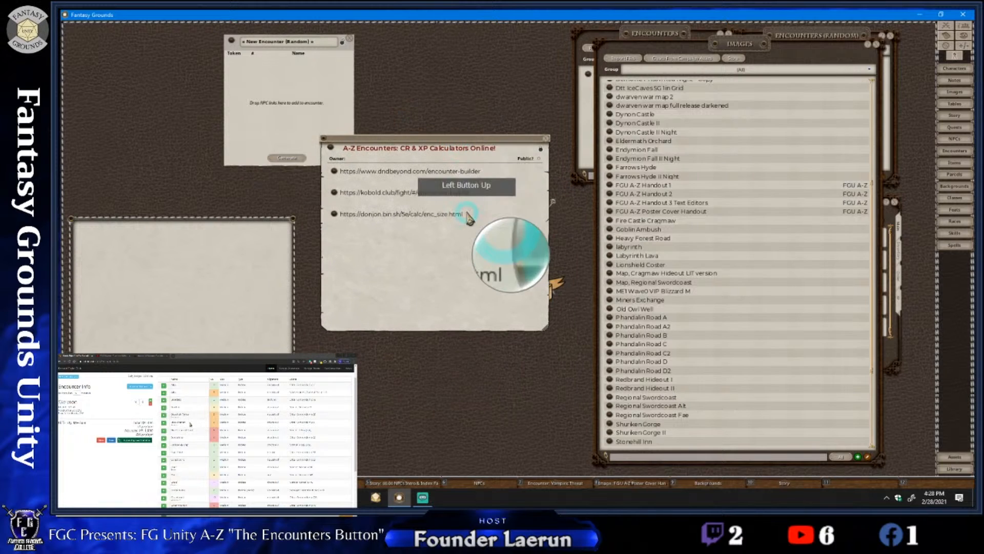
left_click_drag(463, 218, 214, 308)
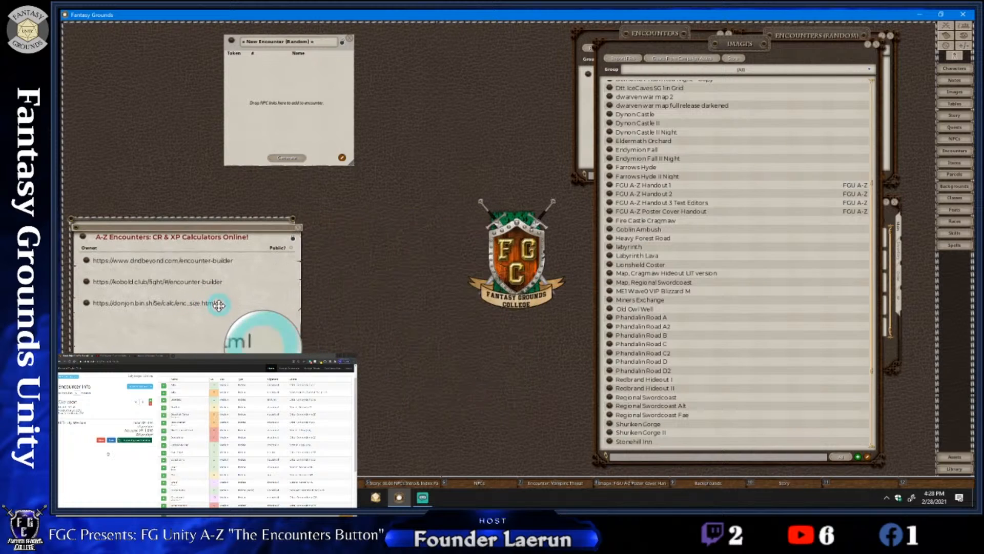
Close the Images and Encounters lists and move the Encounters (Random) list beside the new random encounter
left_click(871, 44)
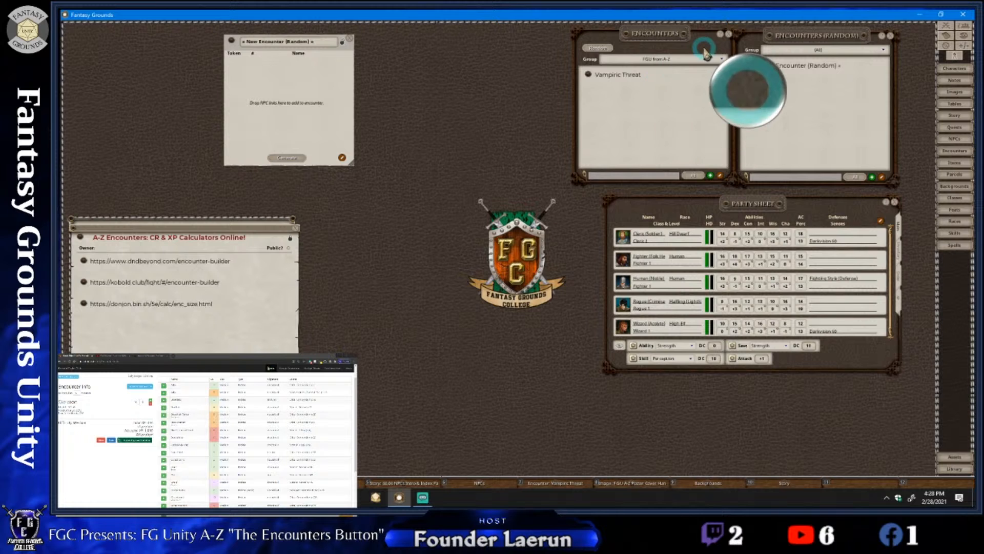
left_click(728, 34)
left_click_drag(794, 40, 437, 43)
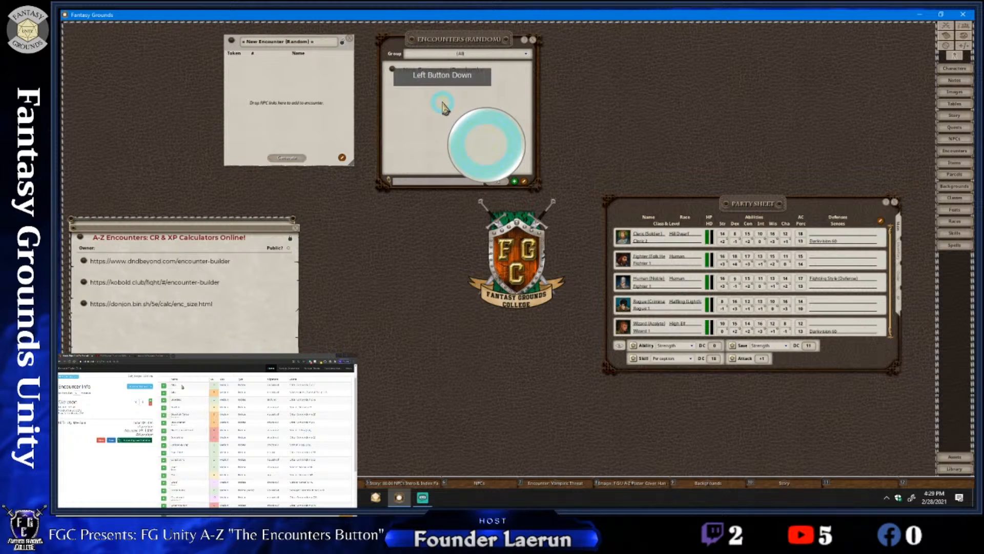
Rename the new random encounter as Vampiric Guardians
left_click(300, 42)
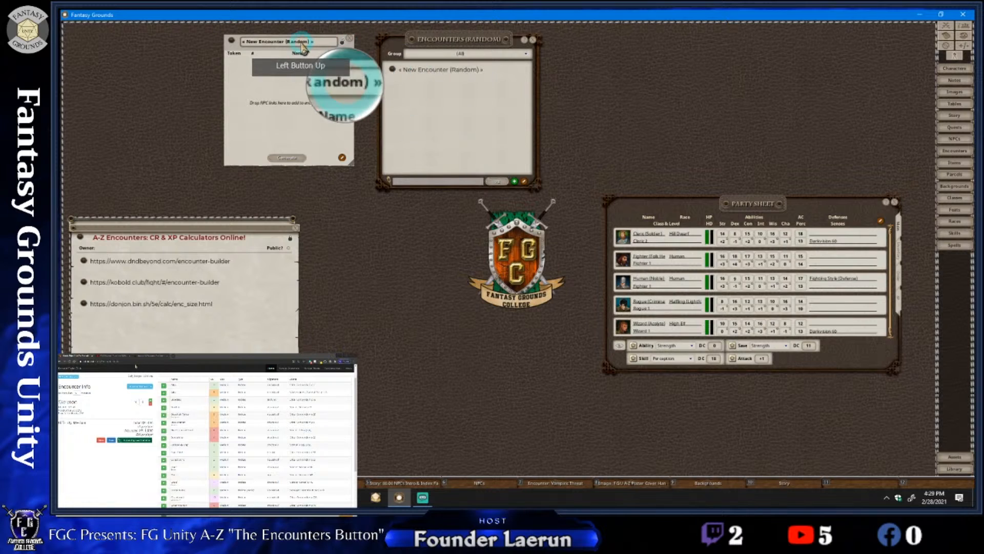
type("Vam")
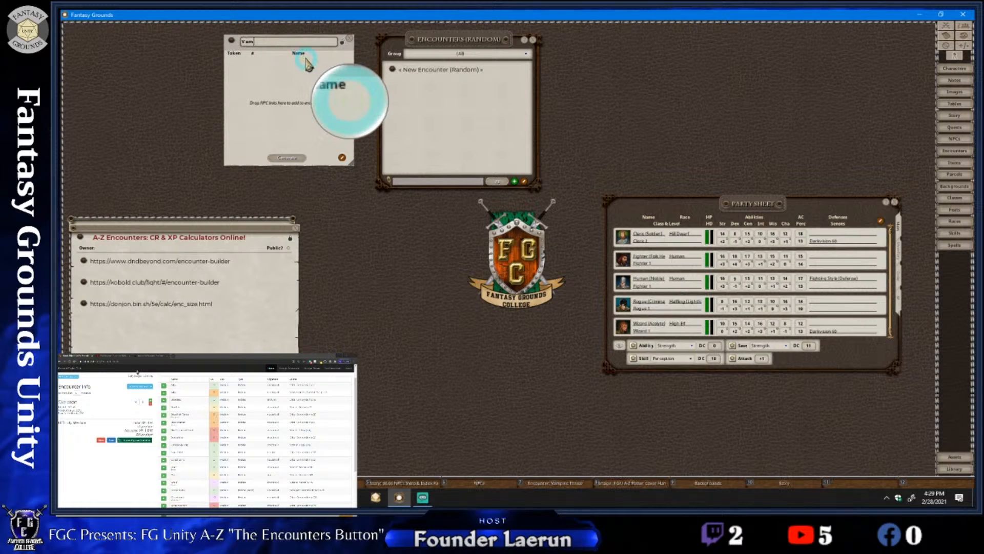
type("piric Guardians")
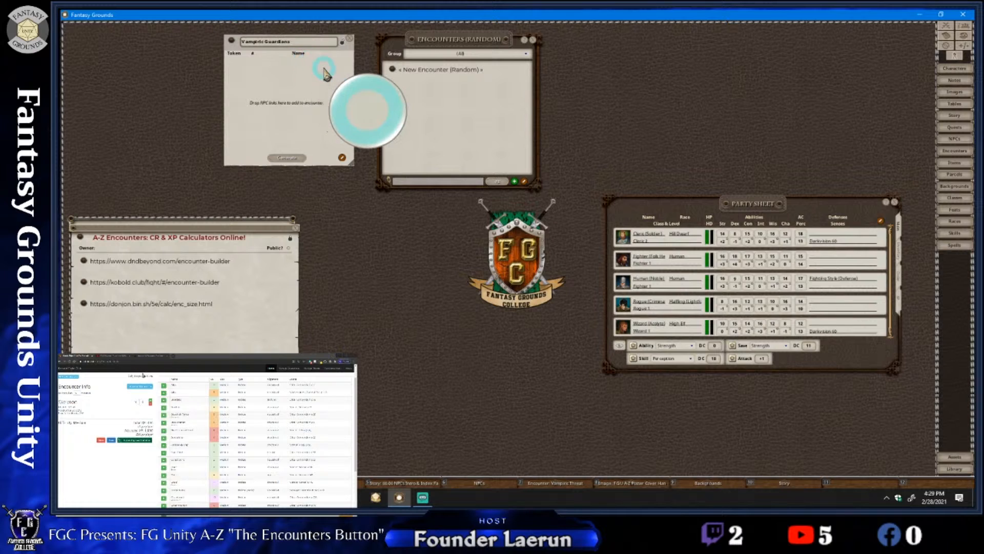
mouse_move(324, 70)
left_mouse_down()
mouse_move(342, 78)
mouse_move(331, 76)
left_mouse_up()
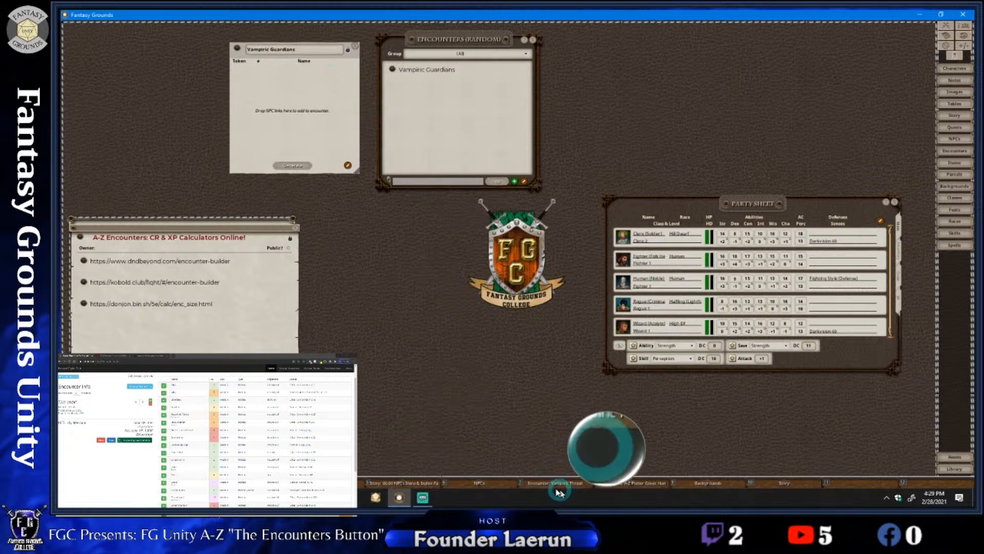
left_click(486, 484)
left_click_drag(252, 98, 697, 97)
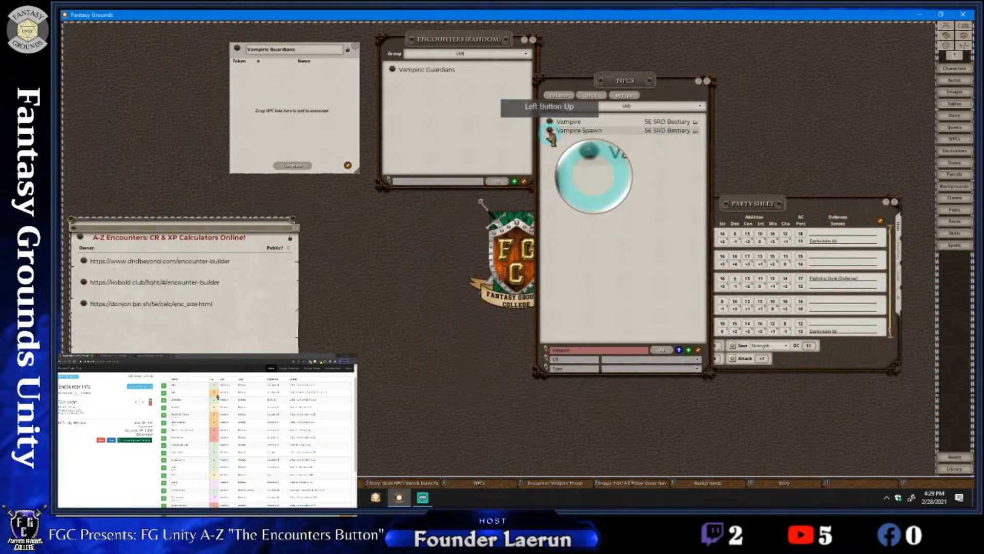
left_click(707, 81)
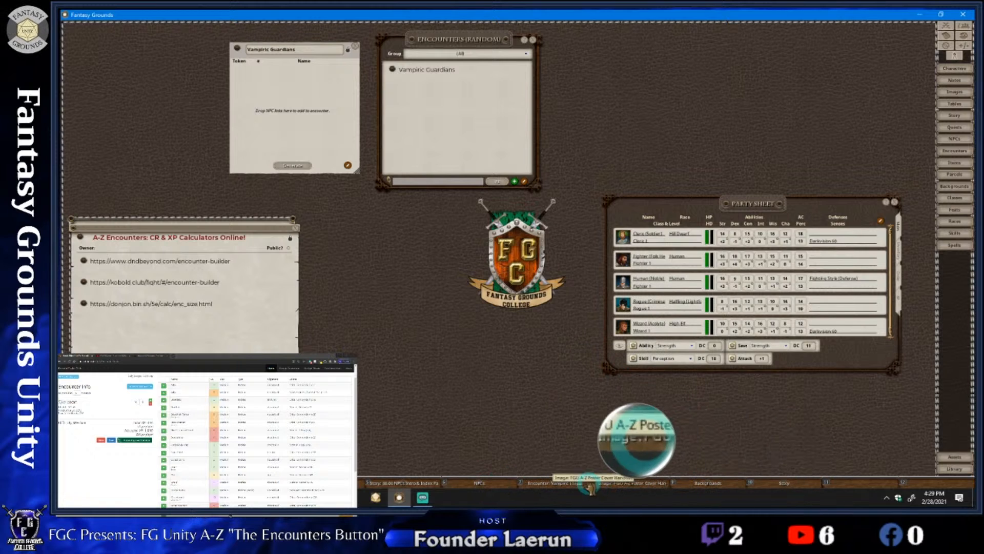
Open the Vampiric Threat encounter from its hotkey slot and copy its Bat and Vampire Spawn links into the Vampiric Guardians random encounter
left_click(555, 483)
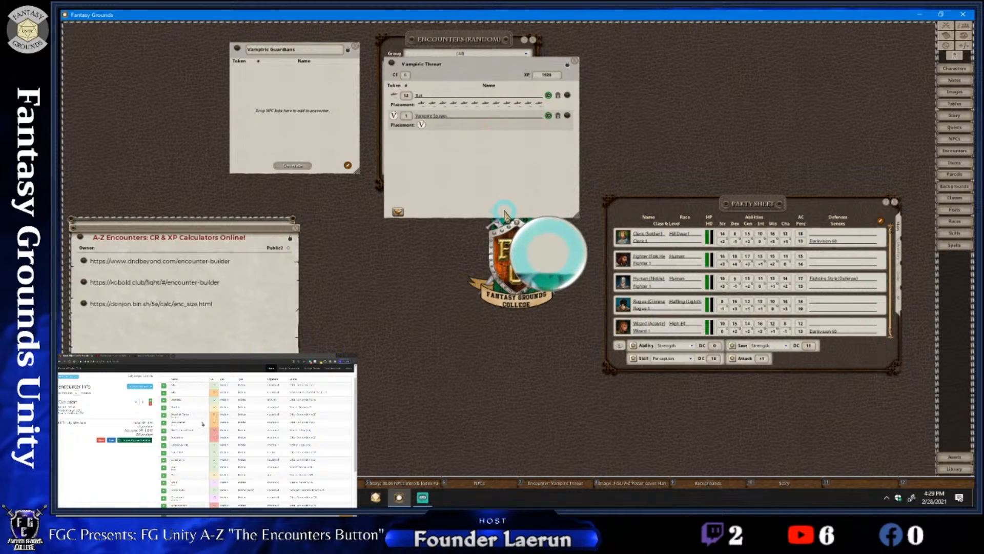
left_click_drag(279, 77, 639, 94)
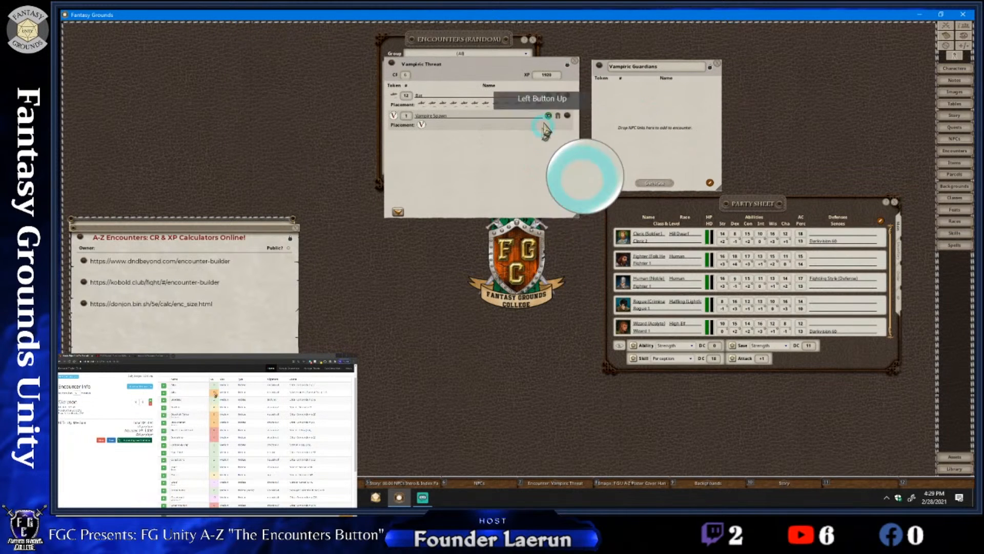
left_click_drag(568, 96, 625, 103)
left_click_drag(567, 115, 638, 123)
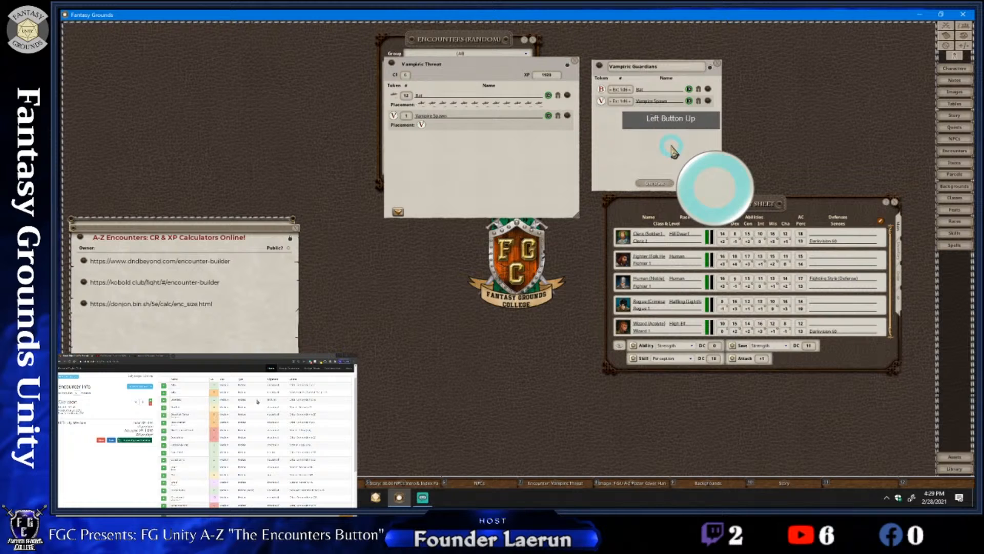
Set the Vampiric Guardians quantities to 1 for the Vampire Spawn and 1d8 for the Bat
left_click(620, 101)
type("1")
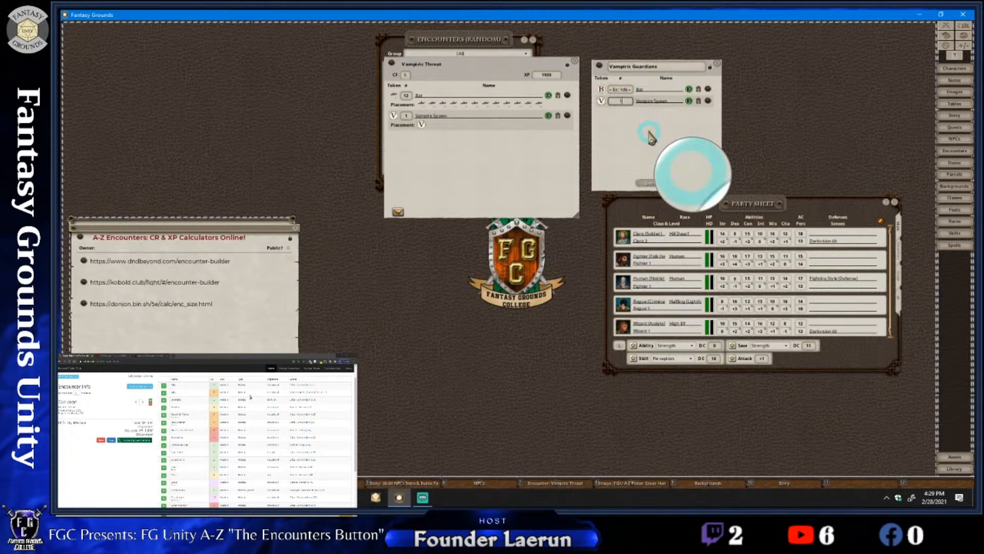
left_click(645, 141)
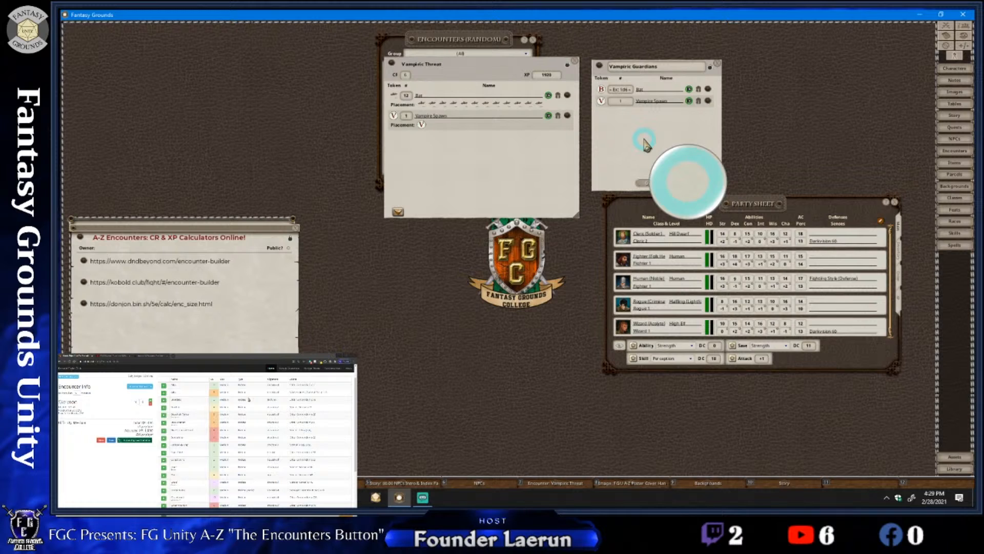
left_click(646, 147)
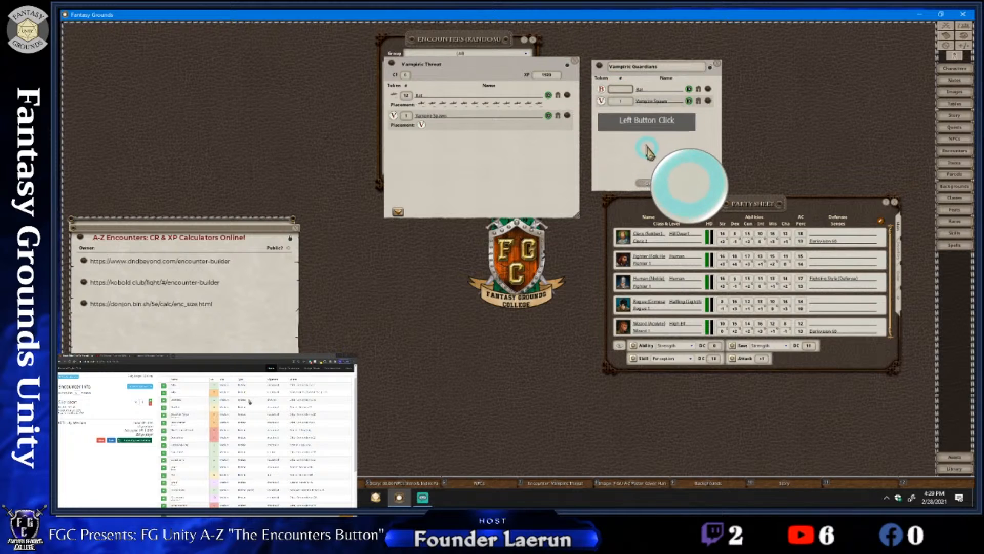
type("1")
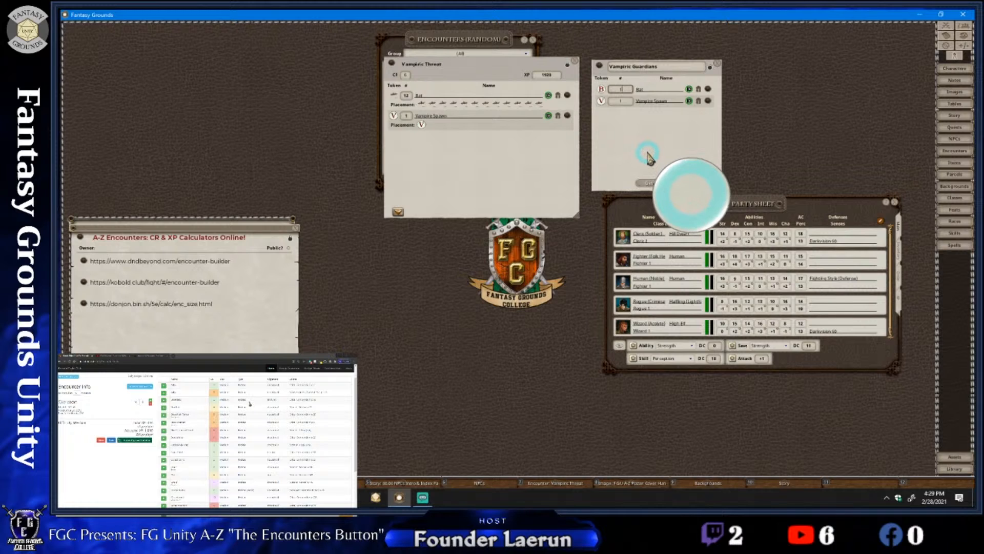
type("d6")
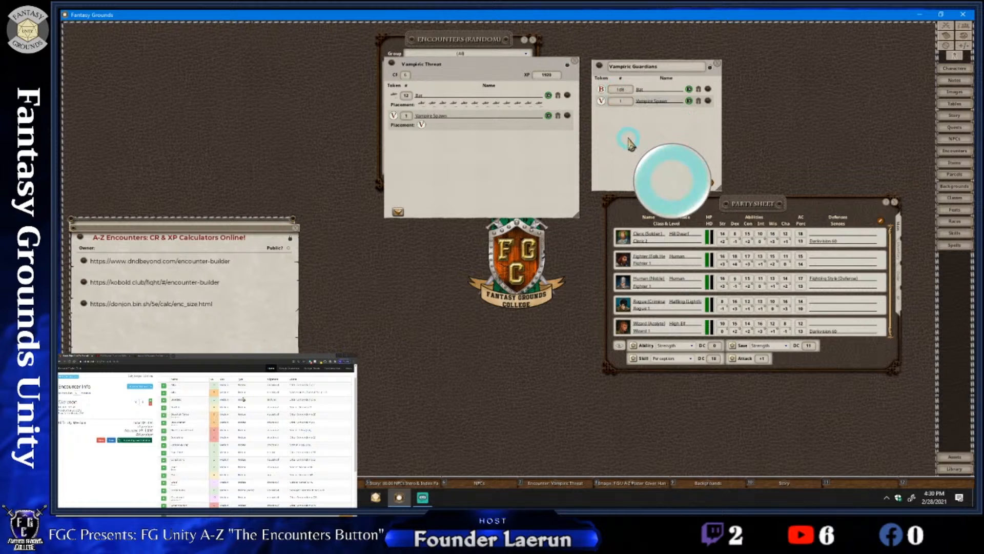
mouse_move(628, 134)
left_mouse_down()
mouse_move(626, 90)
mouse_move(631, 152)
left_mouse_up()
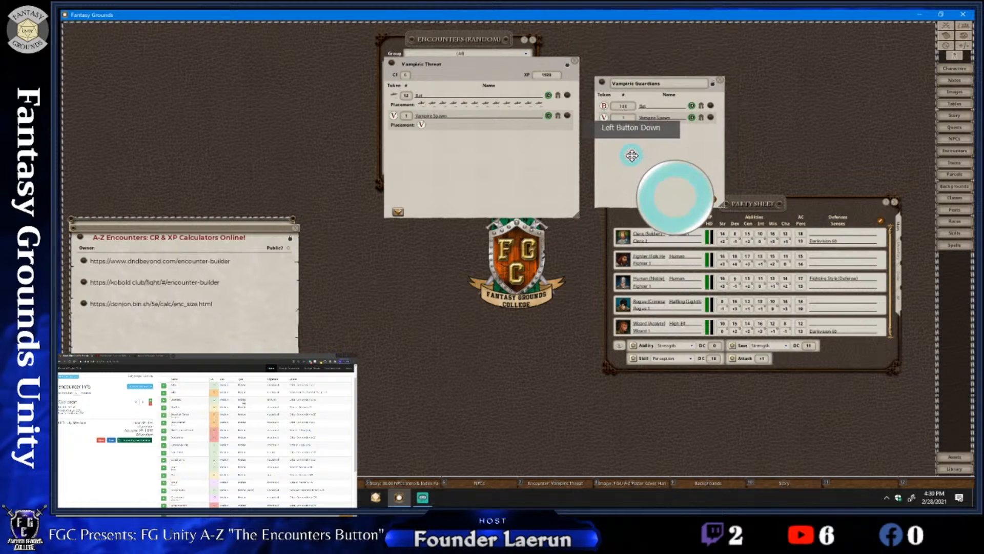
Lock the Vampiric Guardians random encounter, generate an encounter from it, and close the generated encounter
left_click(713, 83)
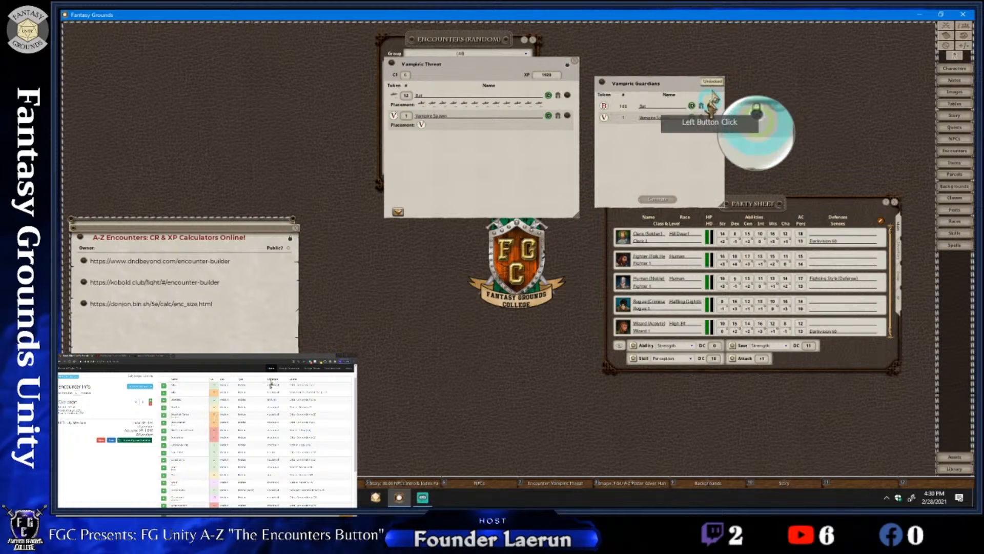
right_click(665, 161)
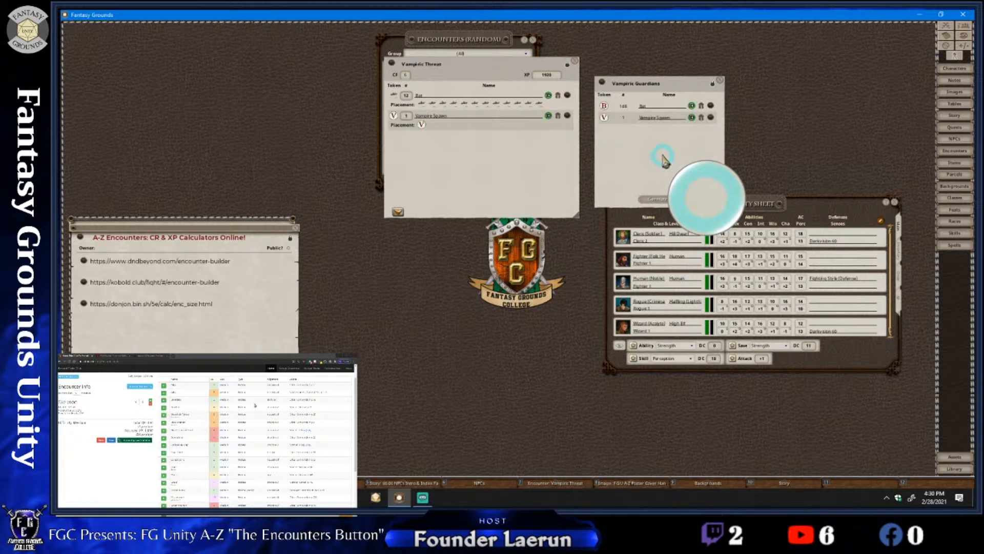
left_click(657, 199)
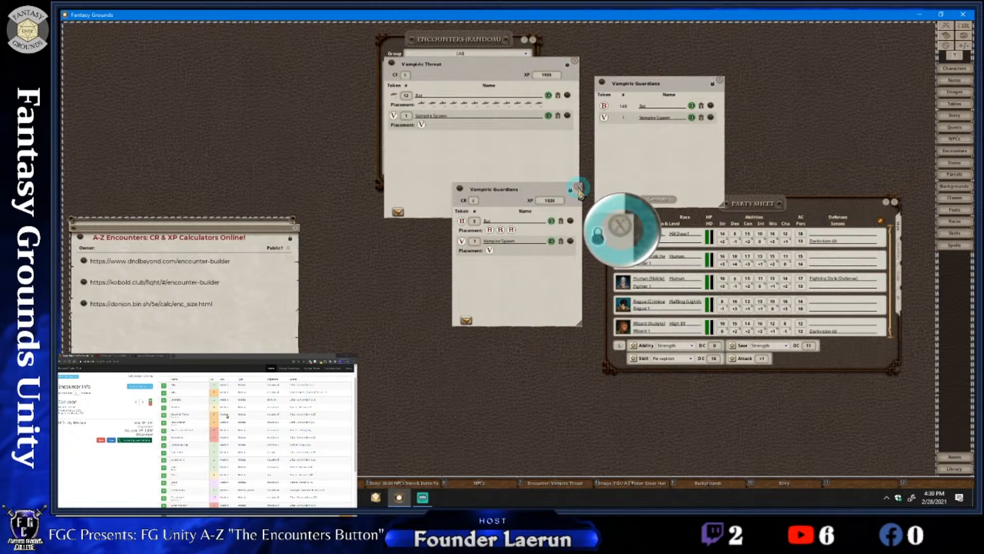
left_click(577, 186)
Close the Vampiric Threat encounter and the Encounters (Random) list, keeping the Vampiric Guardians random encounter open
left_click_drag(605, 149, 594, 144)
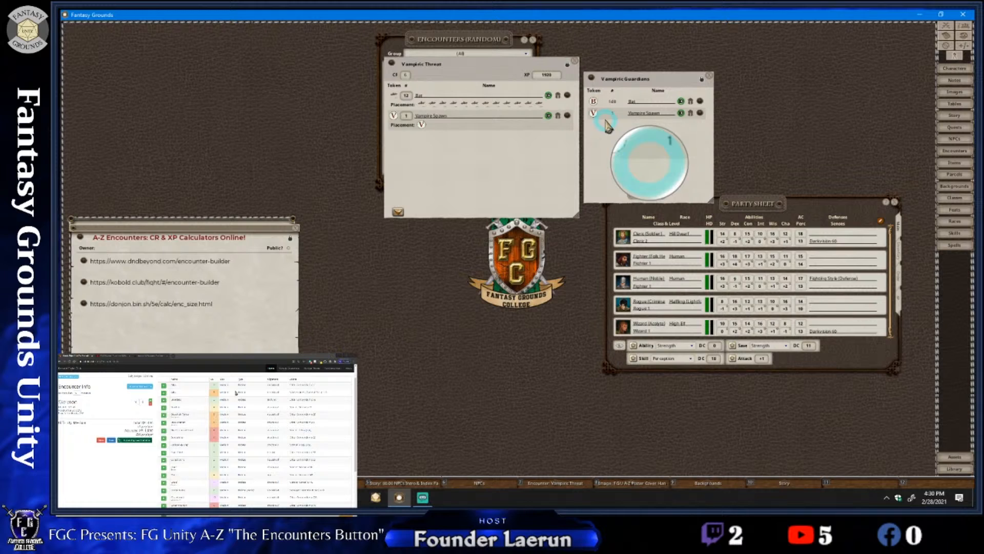
left_click_drag(606, 125, 632, 109)
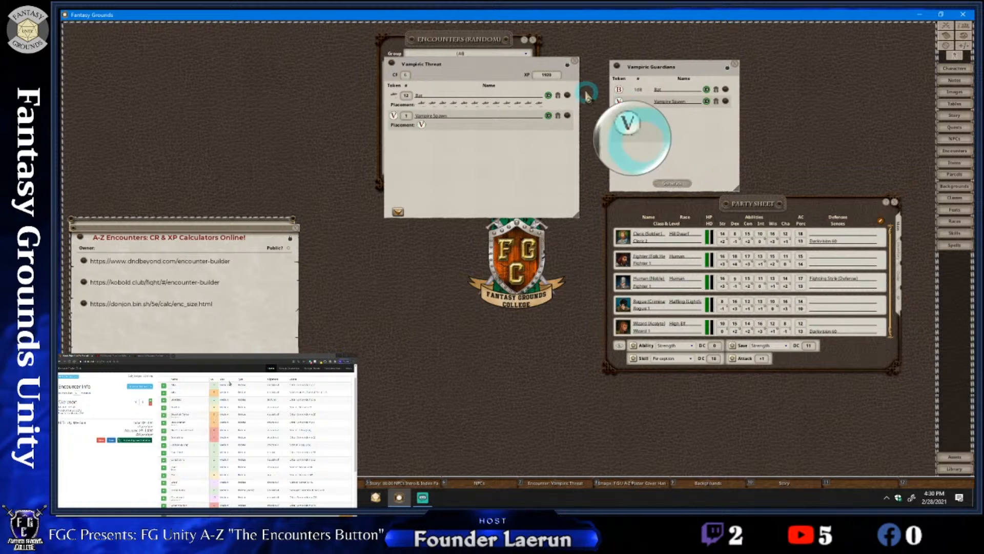
left_click(574, 61)
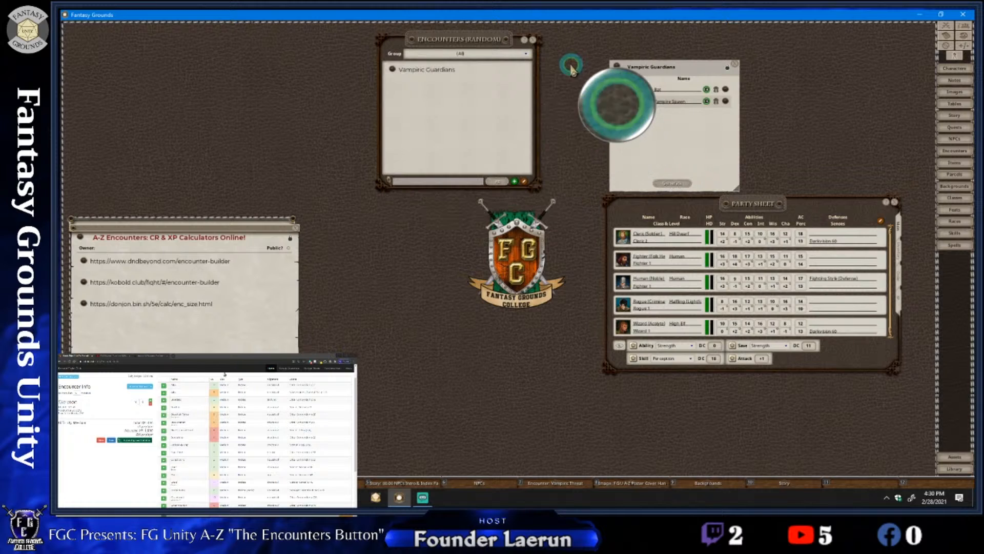
left_click(533, 40)
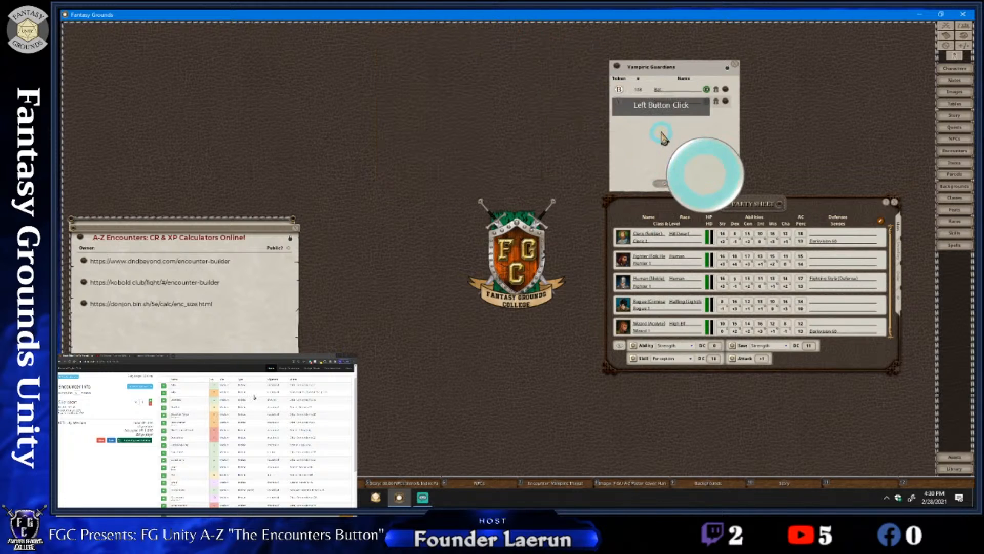
Generate another encounter from the Vampiric Guardians random encounter and place the two windows side by side
left_click_drag(664, 137, 522, 270)
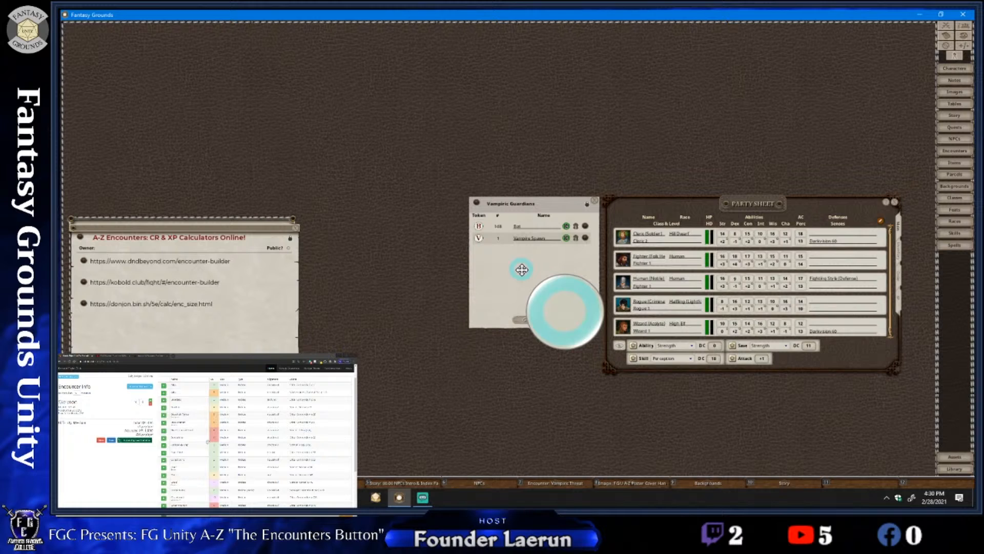
left_click_drag(522, 270, 521, 270)
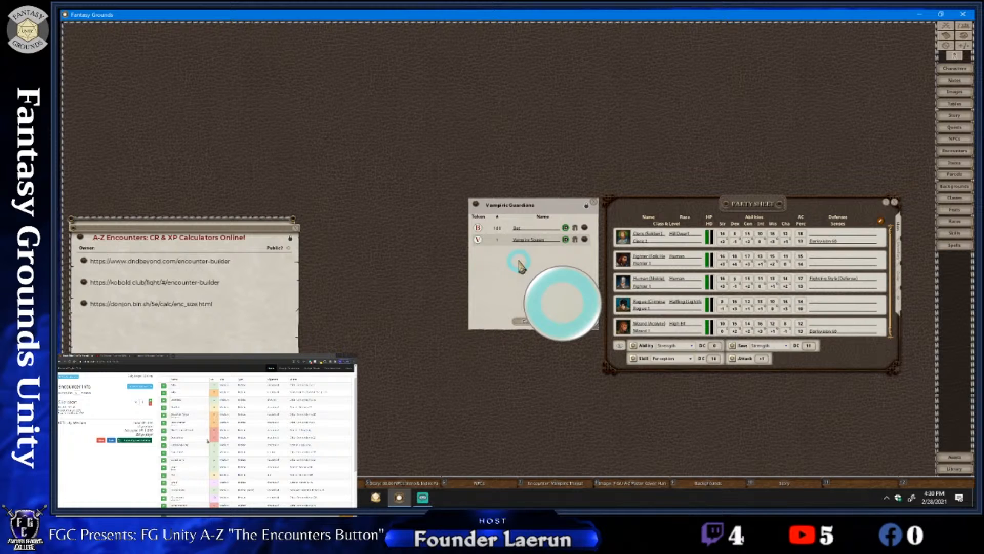
left_click_drag(518, 261, 518, 265)
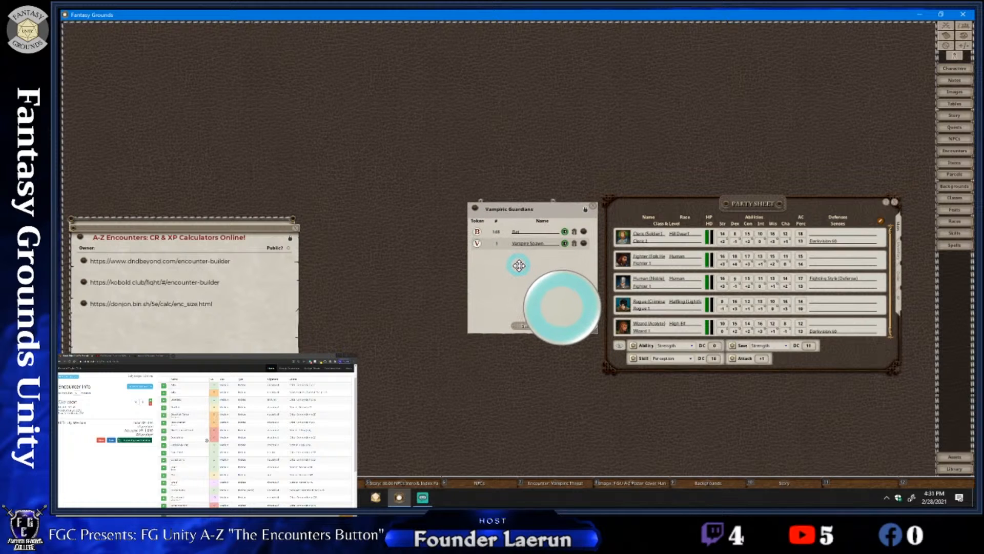
mouse_move(533, 268)
left_mouse_down()
mouse_move(566, 271)
mouse_move(529, 253)
mouse_move(540, 263)
left_mouse_up()
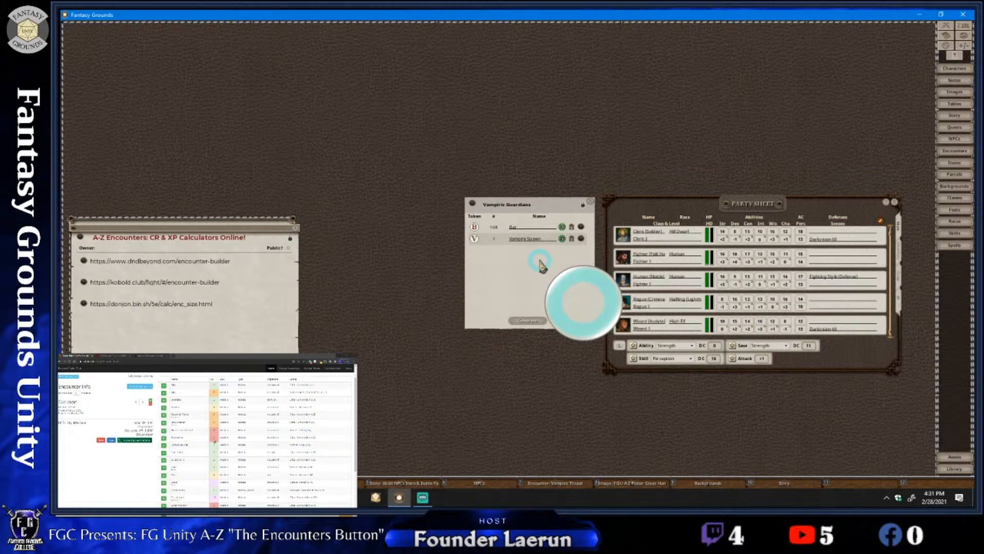
left_click(528, 320)
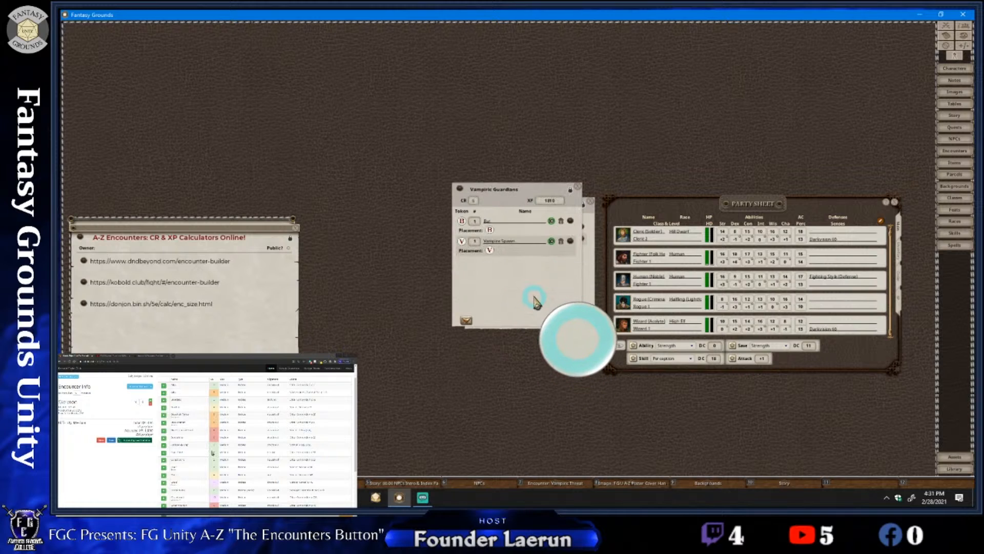
left_click_drag(534, 300, 371, 205)
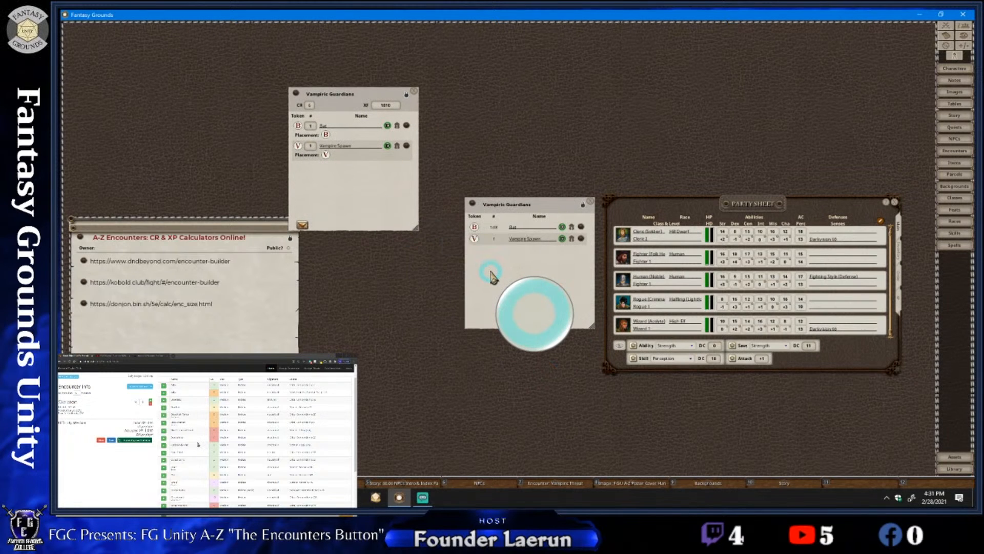
left_click_drag(492, 276, 461, 172)
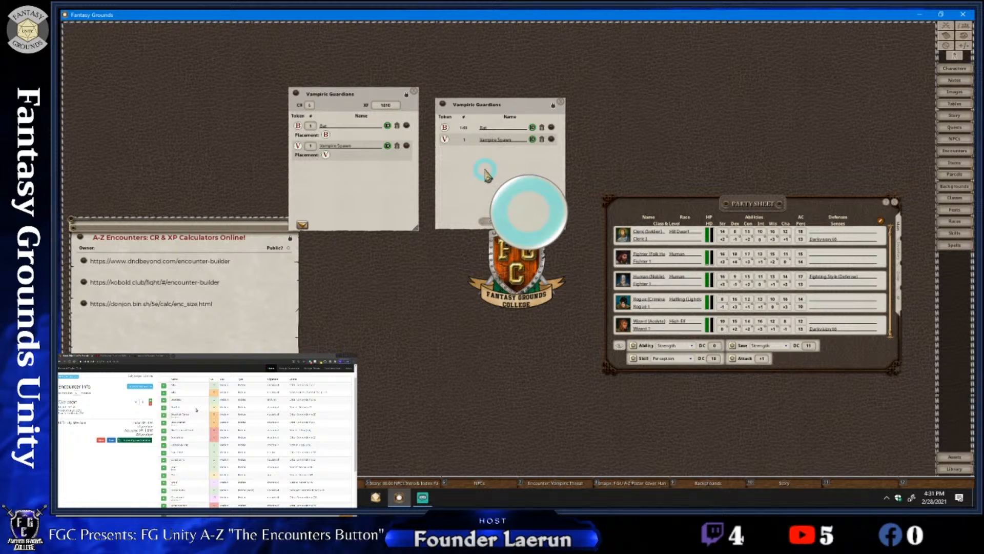
Unlock the Vampiric Guardians random encounter and set the Bat quantity to $PC
left_click(553, 104)
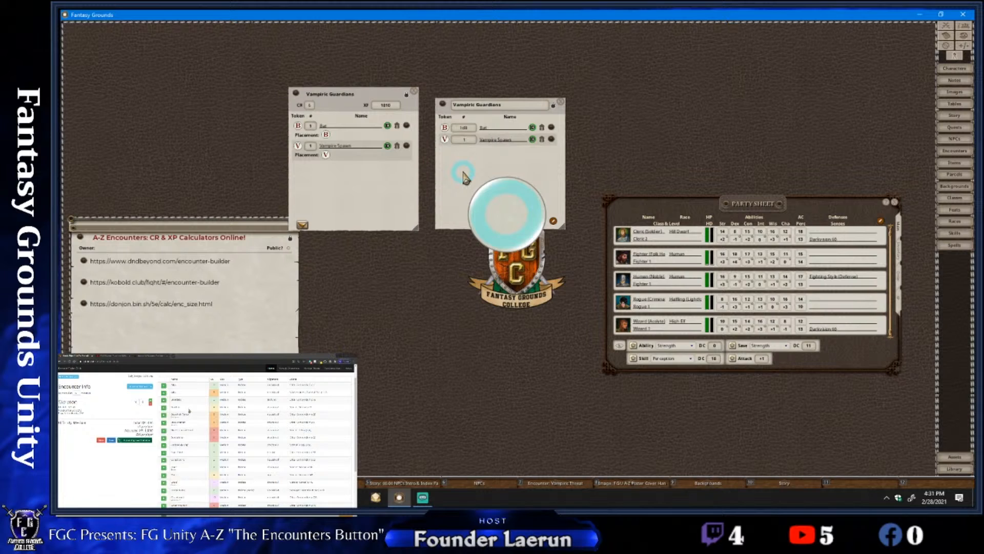
left_click(463, 127)
key("BackSpace")
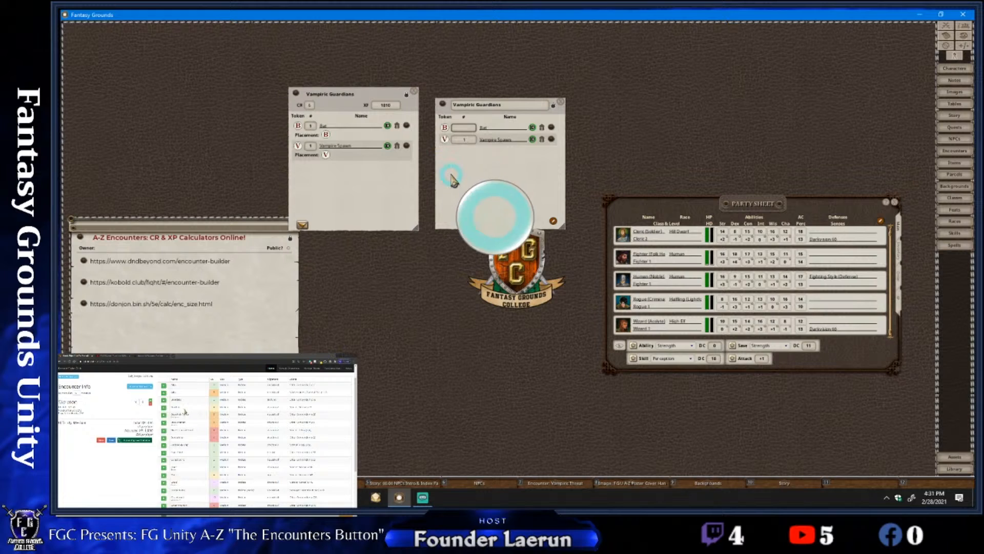
left_click(451, 175)
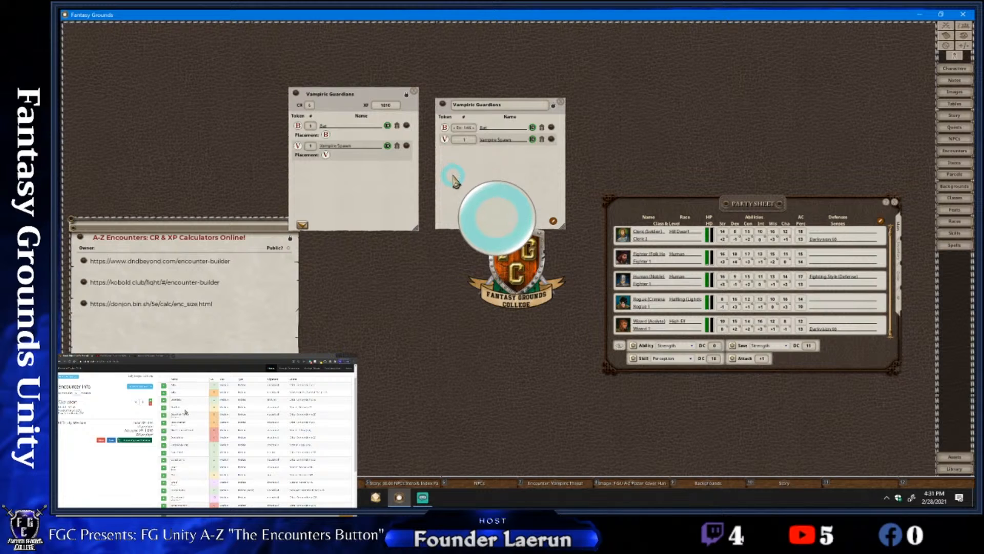
key("shift")
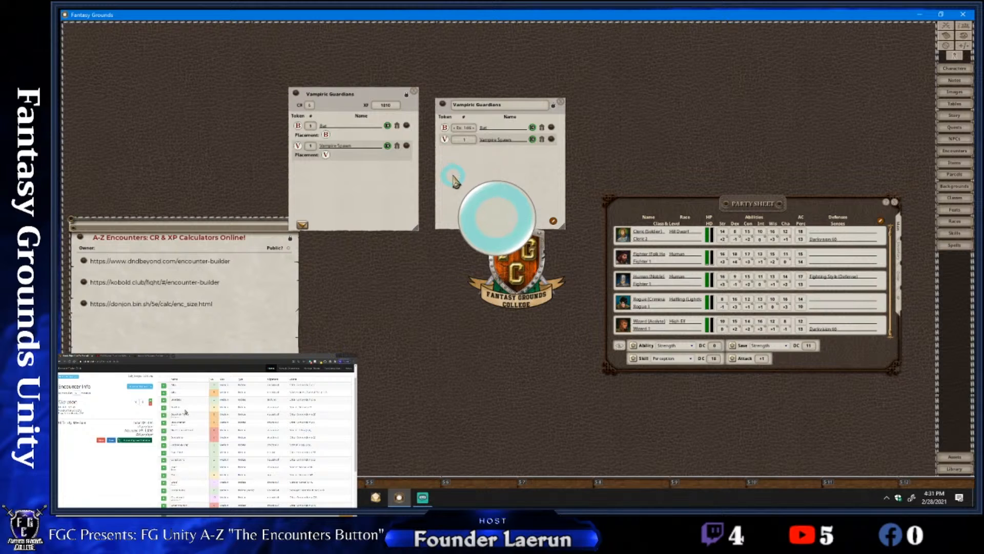
left_click(469, 128)
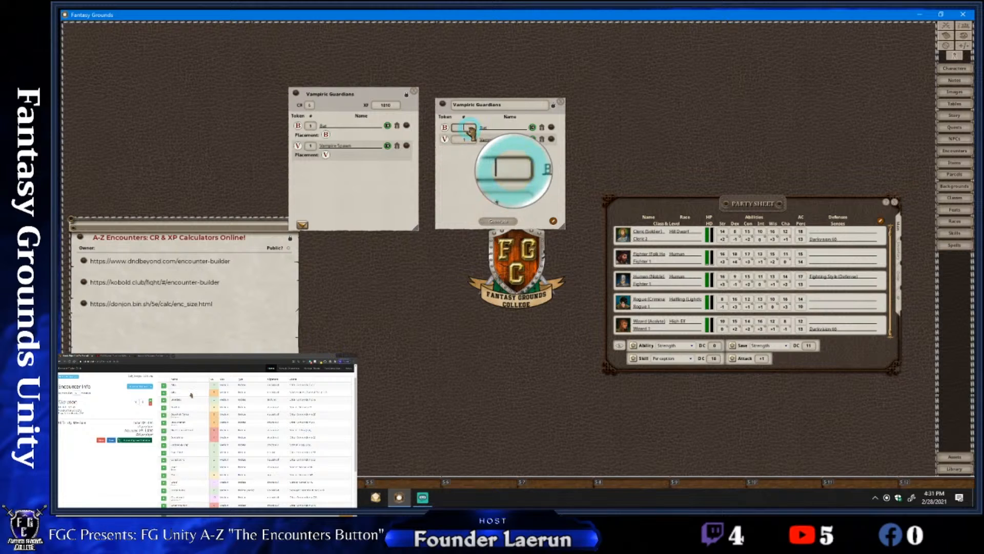
type("$PC")
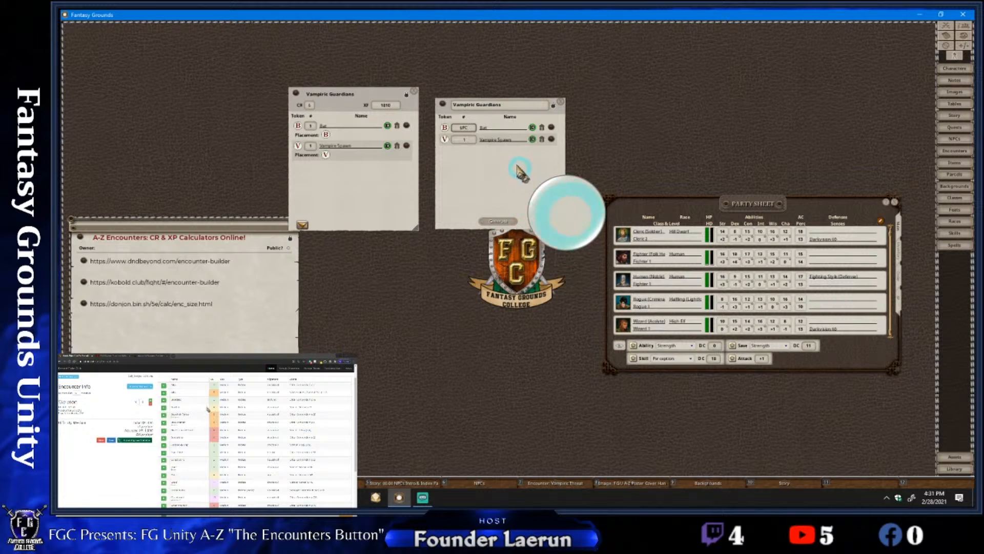
left_click_drag(512, 165, 509, 162)
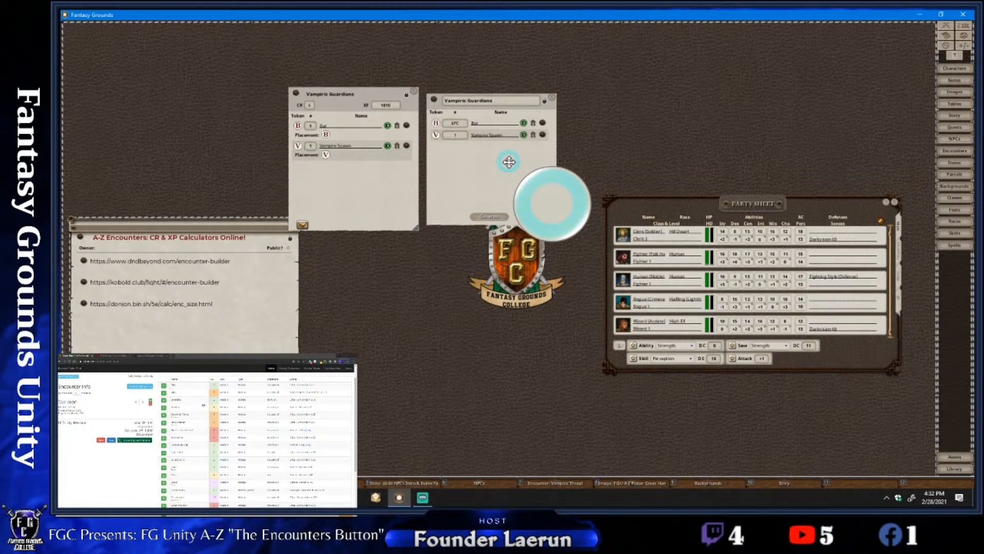
Set the Bat quantity to 2*$PC in the Vampiric Guardians random encounter and generate an encounter from it
left_click(451, 124)
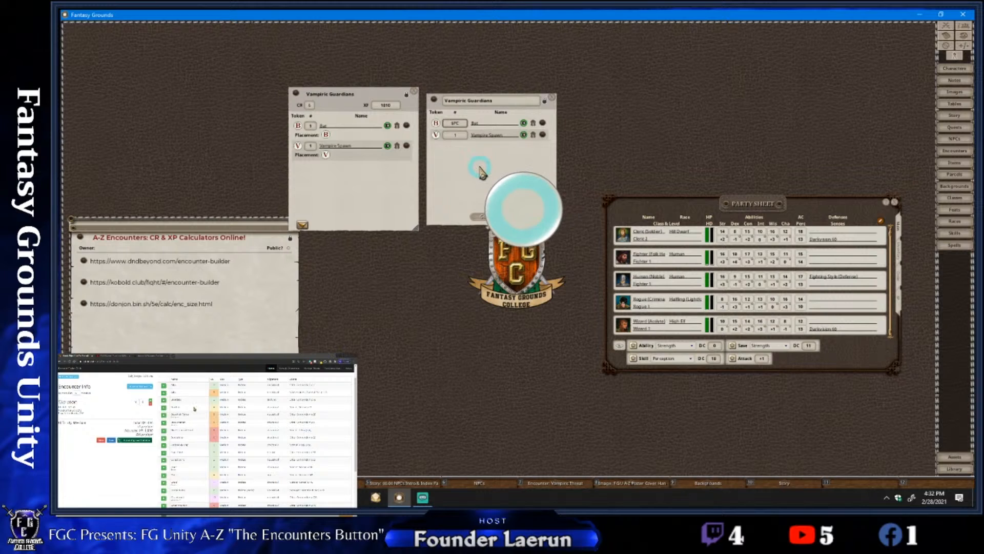
type("2*")
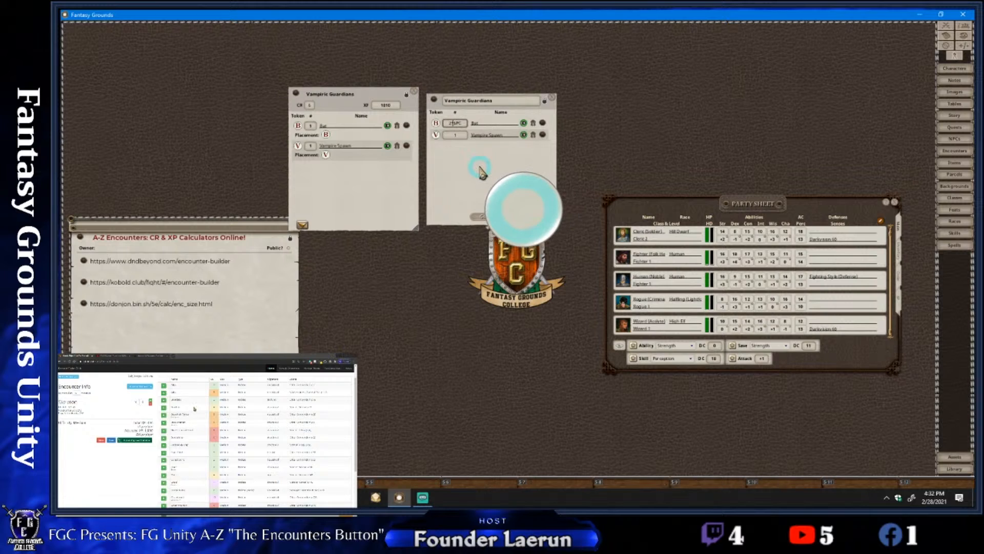
key("ctrl")
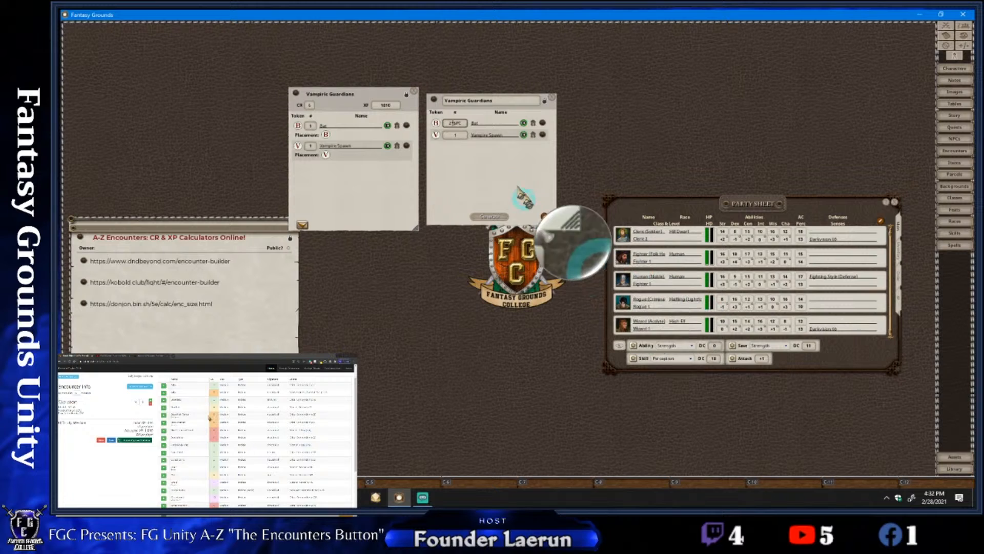
mouse_move(506, 183)
left_mouse_down()
mouse_move(483, 162)
mouse_move(511, 178)
left_mouse_up()
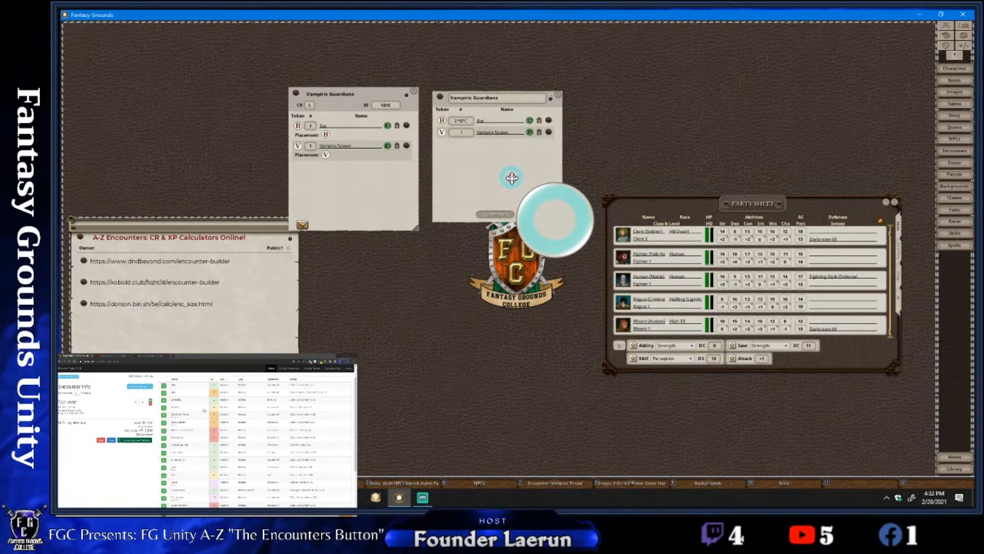
left_click(460, 121)
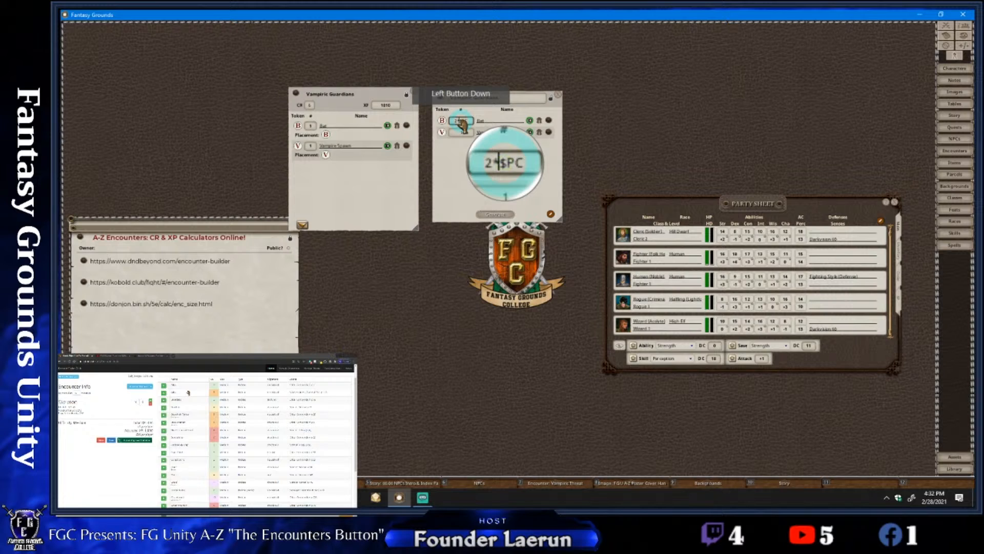
left_click(467, 146)
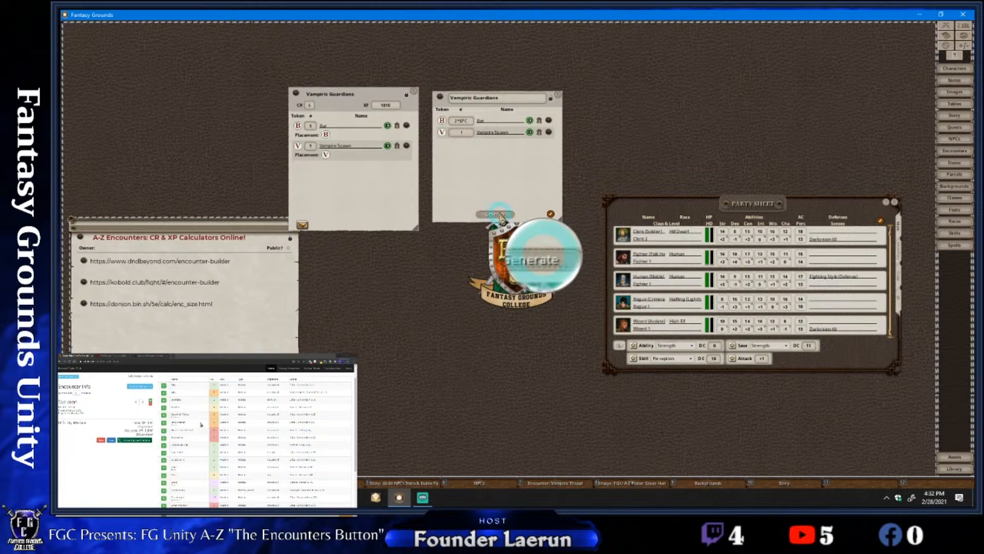
left_click(499, 215)
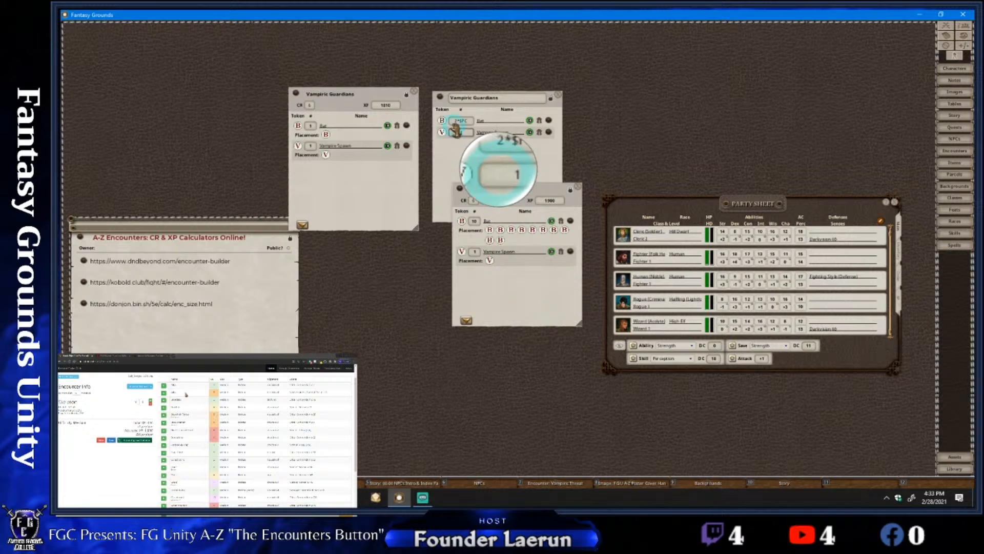
Set the random encounter's Bat quantity to $PC-1 and generate an encounter from it
left_click(454, 183)
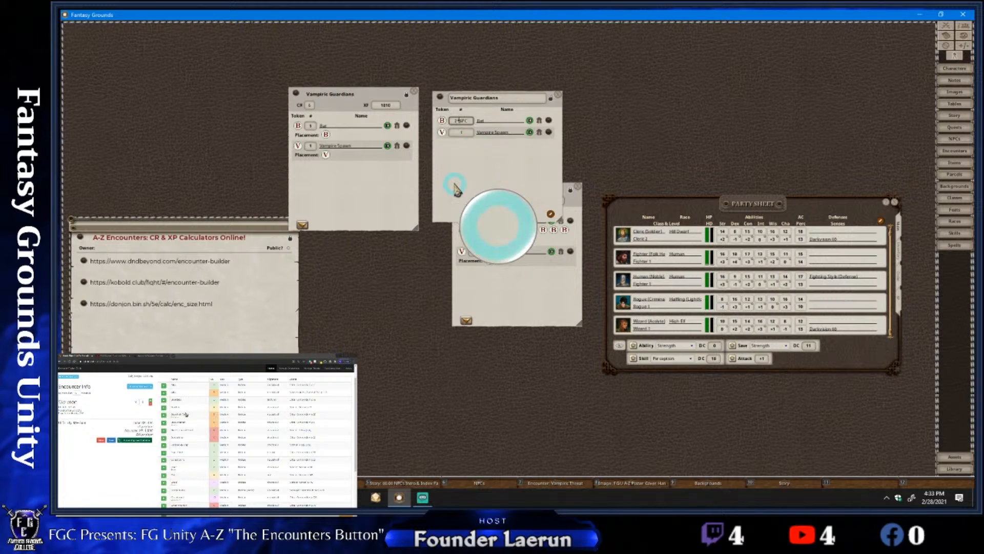
key("Delete")
key("Delete")
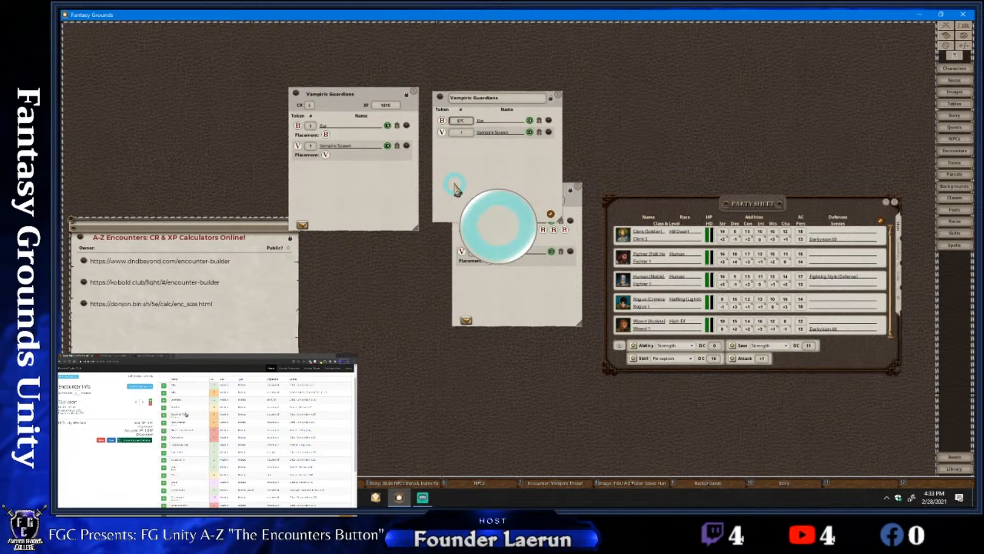
left_click(465, 131)
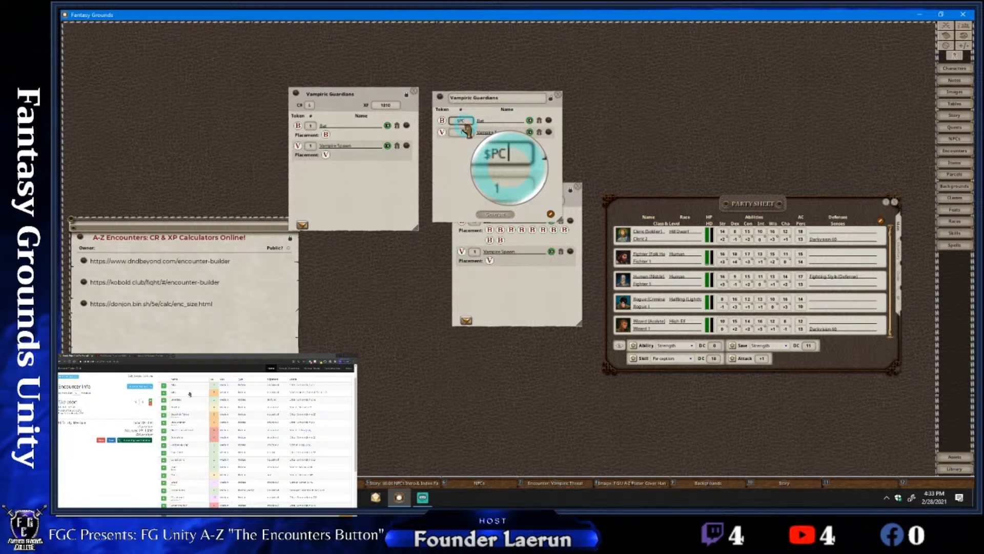
type("-1")
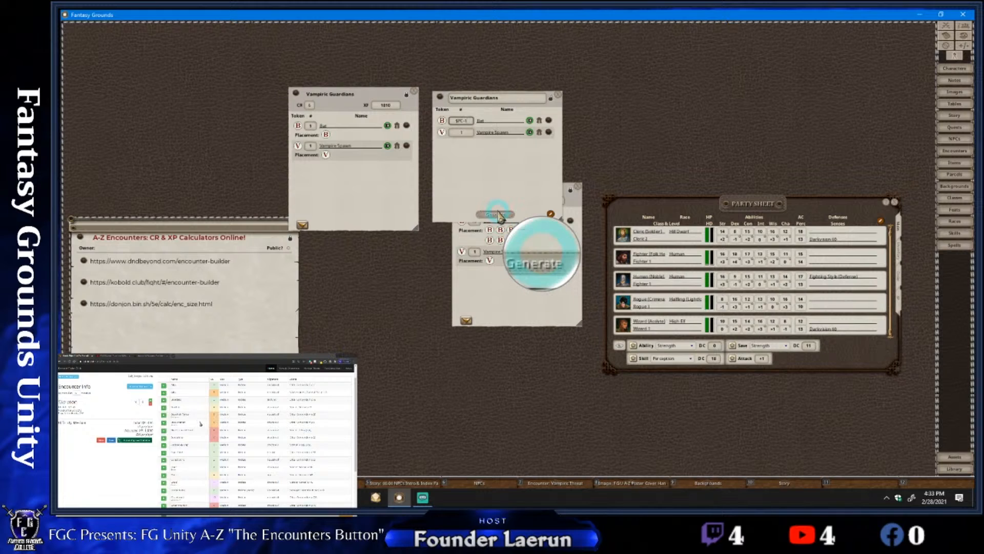
left_click(495, 215)
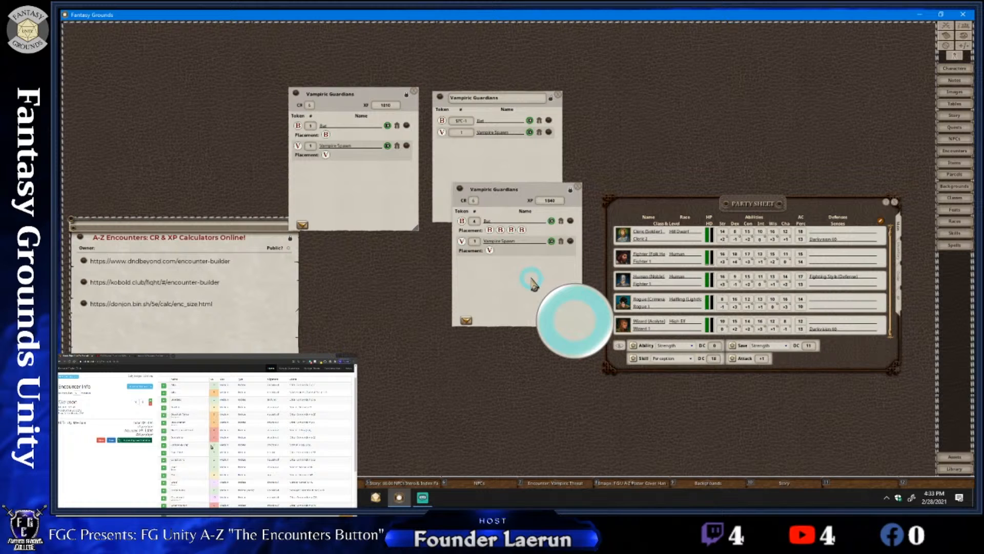
Arrange the two newly generated Vampiric Guardians encounters side by side below the random encounter
left_click_drag(532, 278, 385, 285)
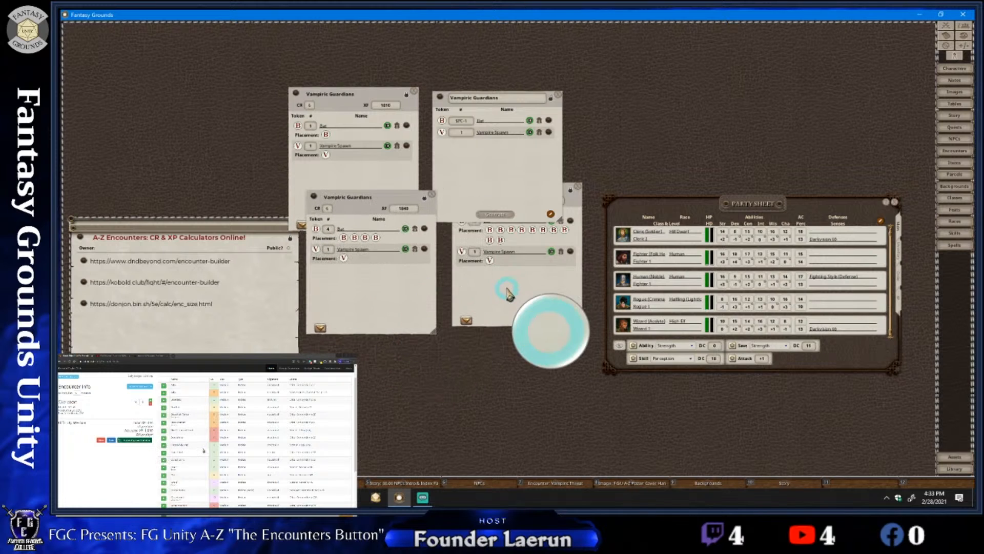
mouse_move(508, 294)
left_mouse_down()
mouse_move(506, 308)
mouse_move(523, 301)
mouse_move(474, 308)
mouse_move(503, 309)
left_mouse_up()
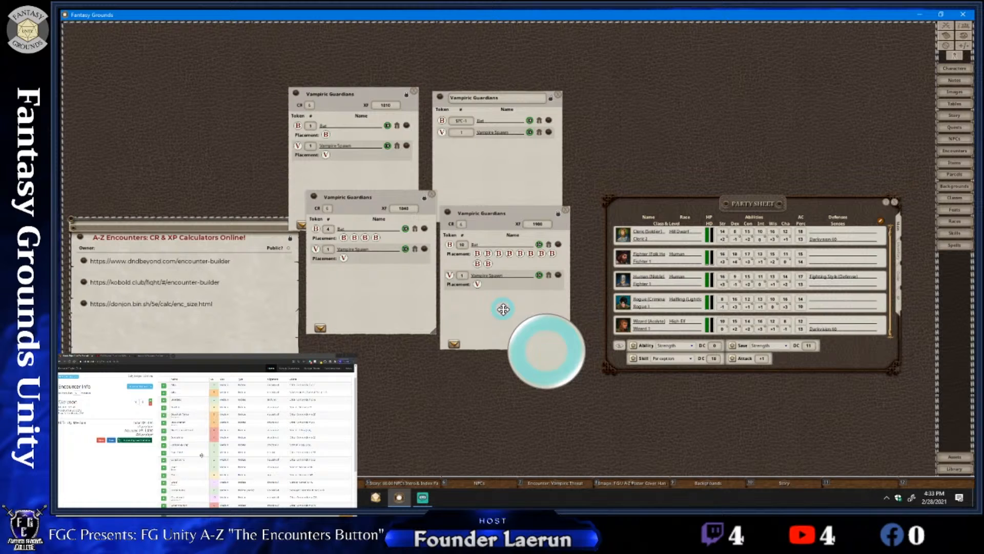
left_click_drag(503, 309, 504, 277)
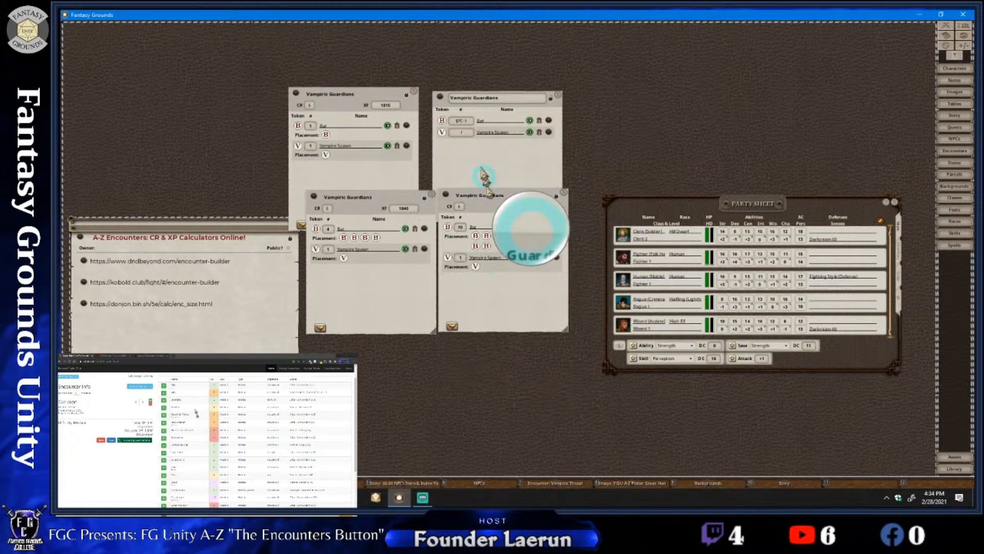
Set the random encounter's Bat quantity to 1d4*$PC
left_click(471, 122)
key("BackSpace")
key("BackSpace")
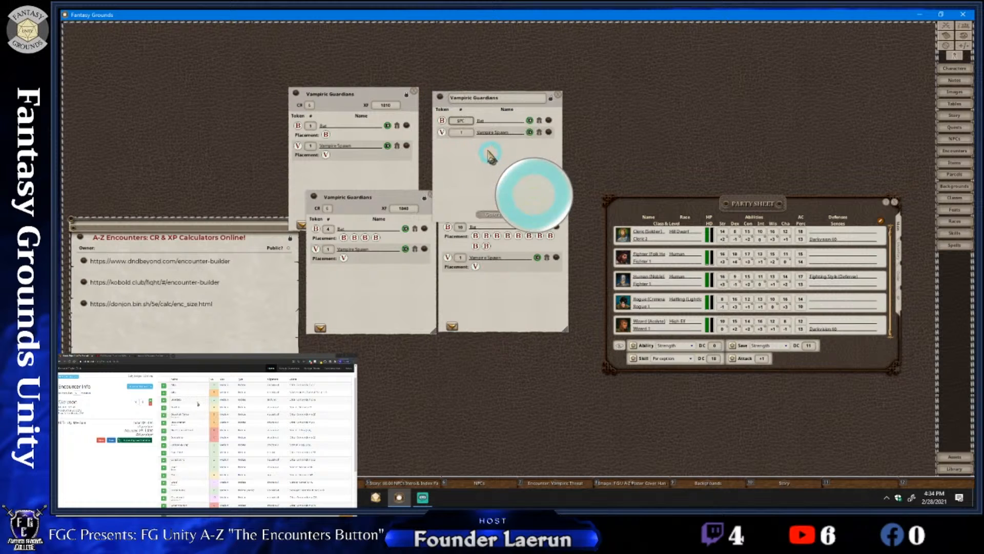
left_click(456, 123)
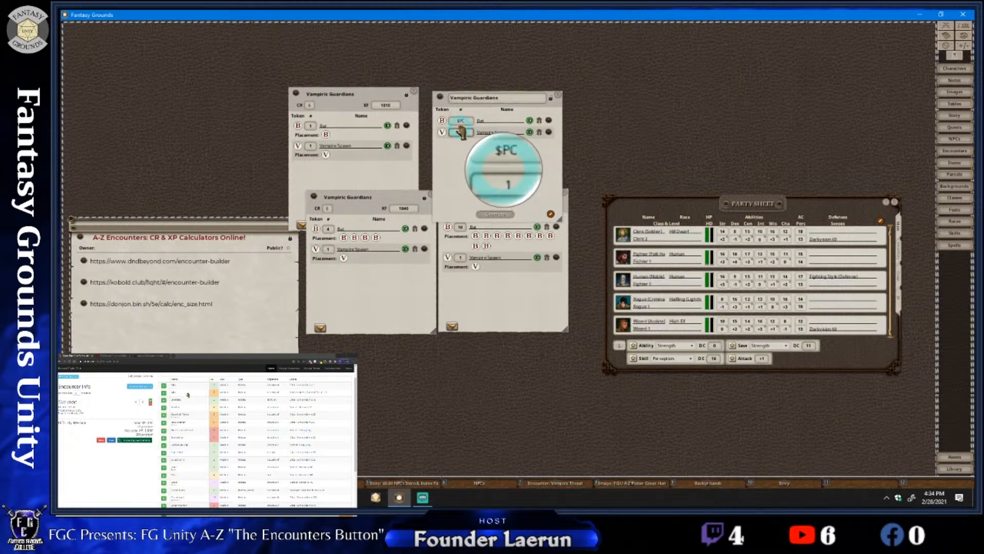
left_click(513, 149)
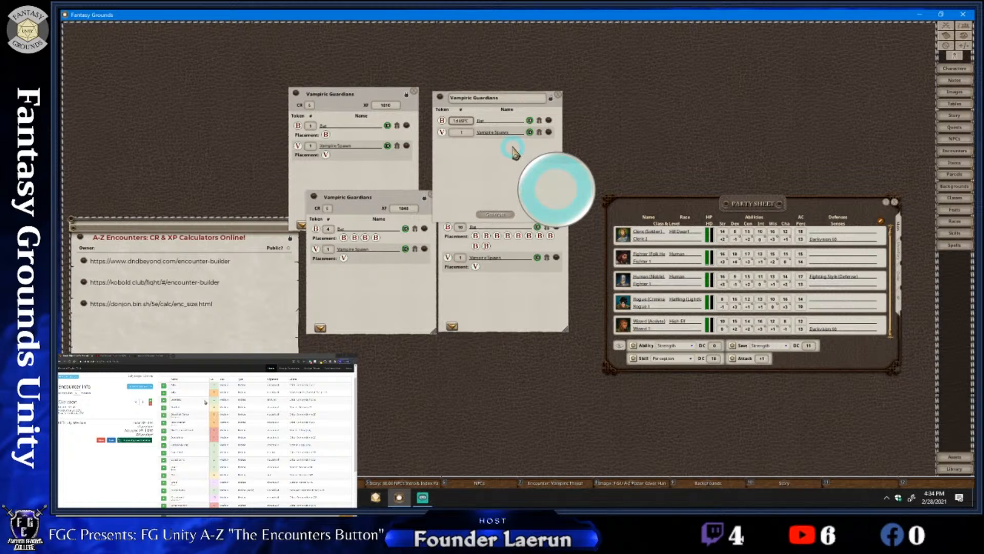
type("*")
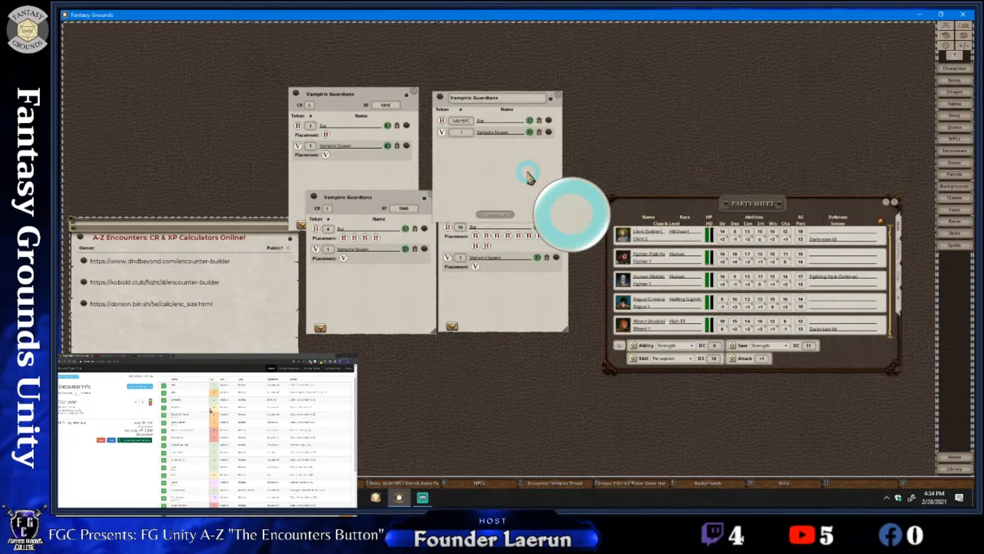
Generate two encounters from the 1d4*$PC random encounter and place both above the party sheet
left_click(495, 214)
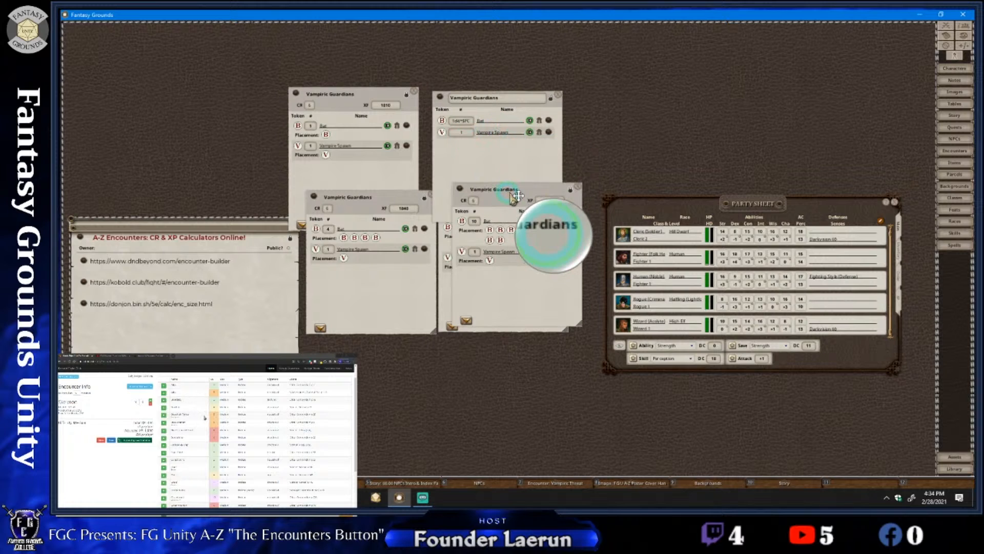
left_click_drag(502, 189, 544, 318)
left_click(493, 215)
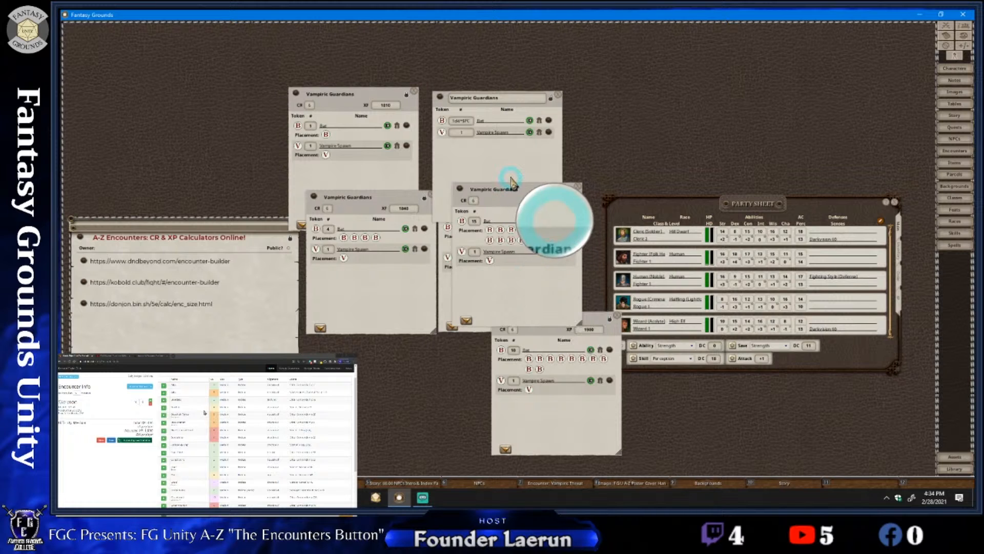
left_click_drag(507, 188, 692, 37)
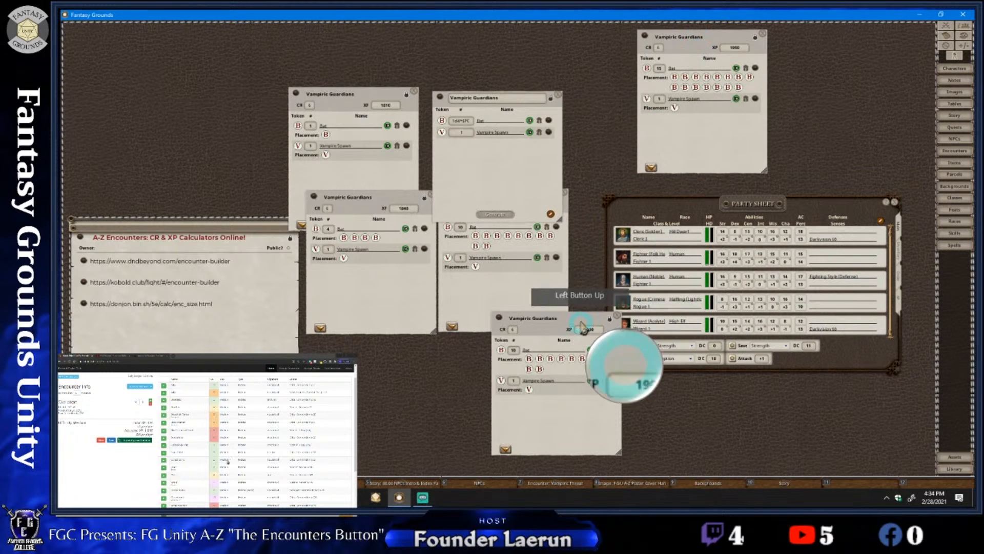
left_click_drag(605, 319, 784, 44)
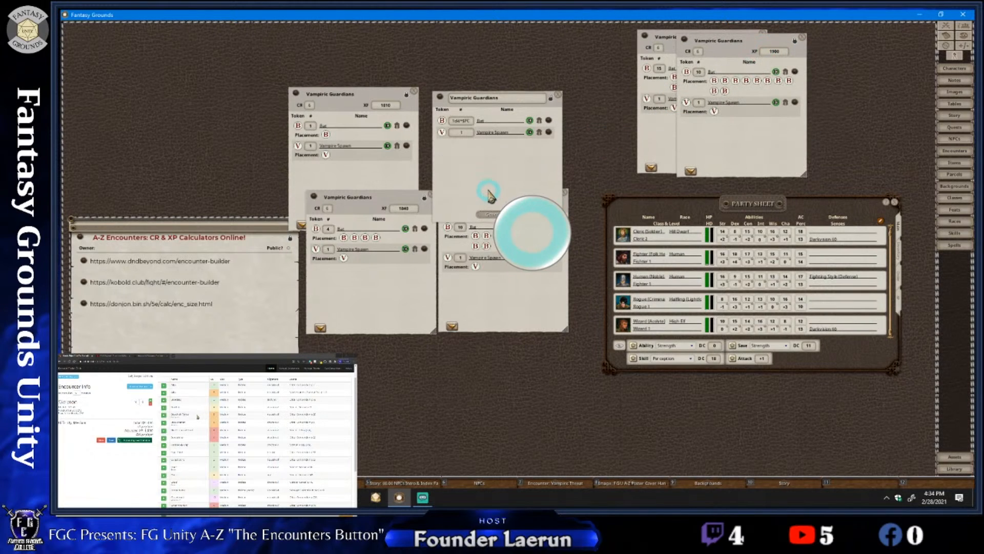
Generate two more Vampiric Guardians encounters and line them up beside the ones above the party sheet
left_click(499, 218)
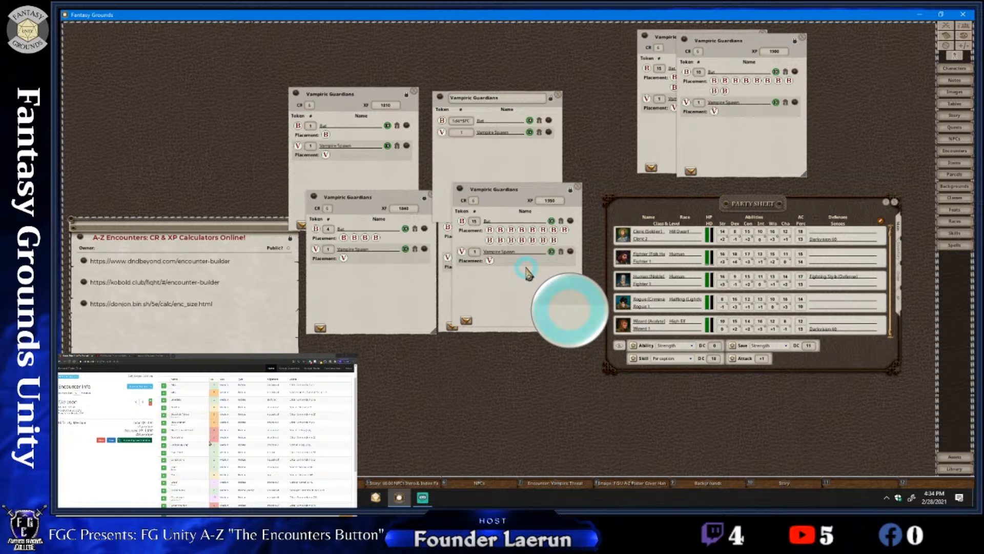
left_click_drag(499, 190, 779, 37)
left_click(488, 216)
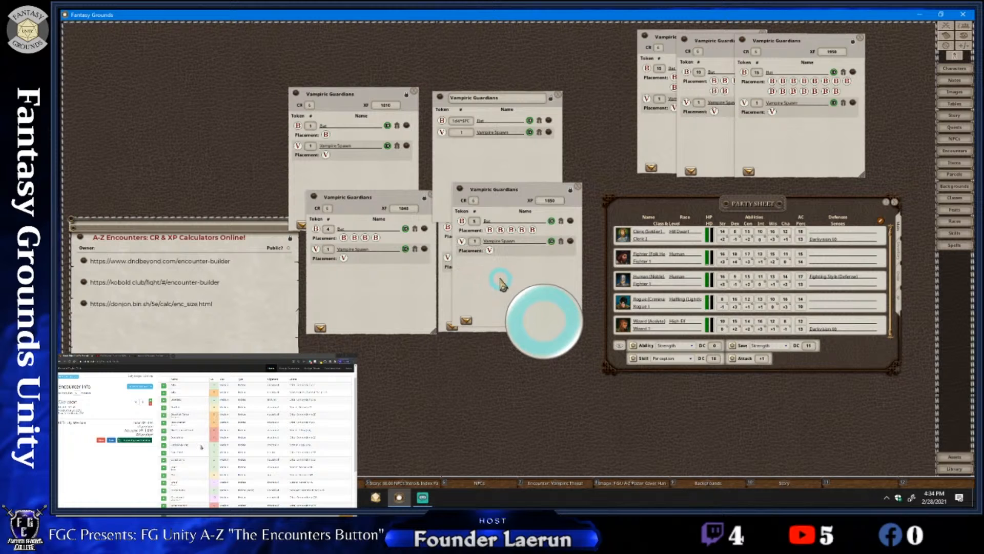
left_click_drag(501, 284, 839, 130)
Move the Vampiric Guardians random encounter clear of the generated encounters below it and shift the party sheet slightly
left_click_drag(491, 183, 491, 147)
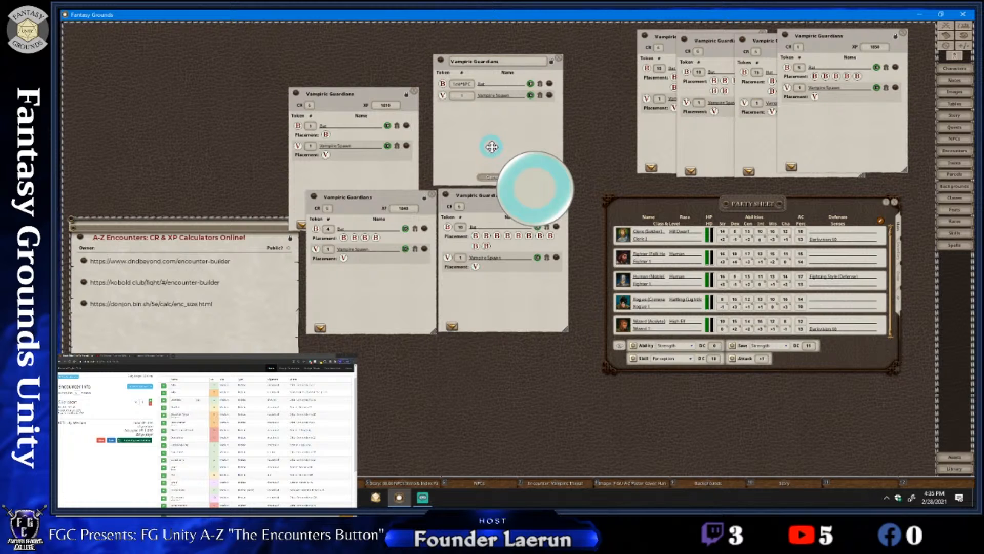
mouse_move(492, 146)
left_mouse_down()
mouse_move(516, 167)
mouse_move(488, 167)
mouse_move(485, 153)
left_mouse_up()
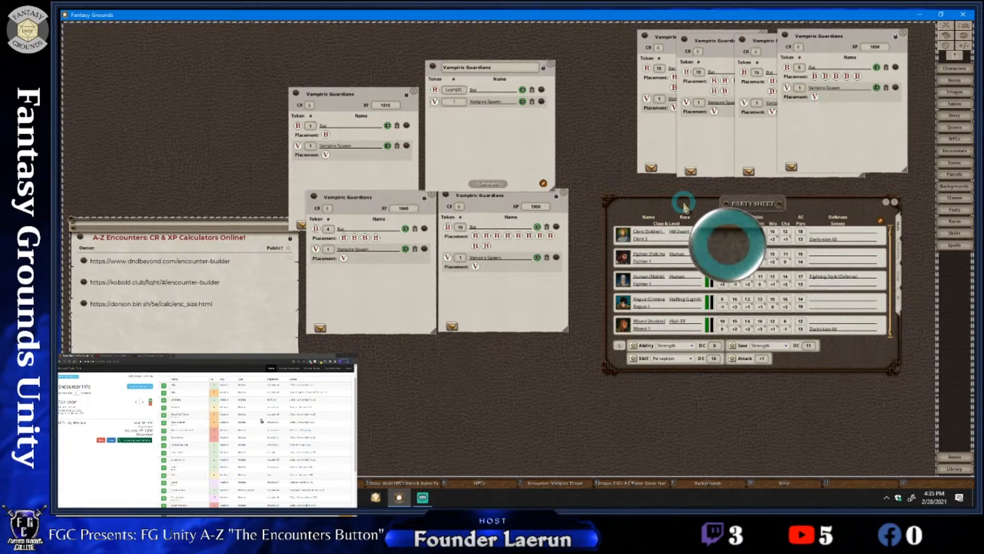
left_click_drag(683, 204, 665, 190)
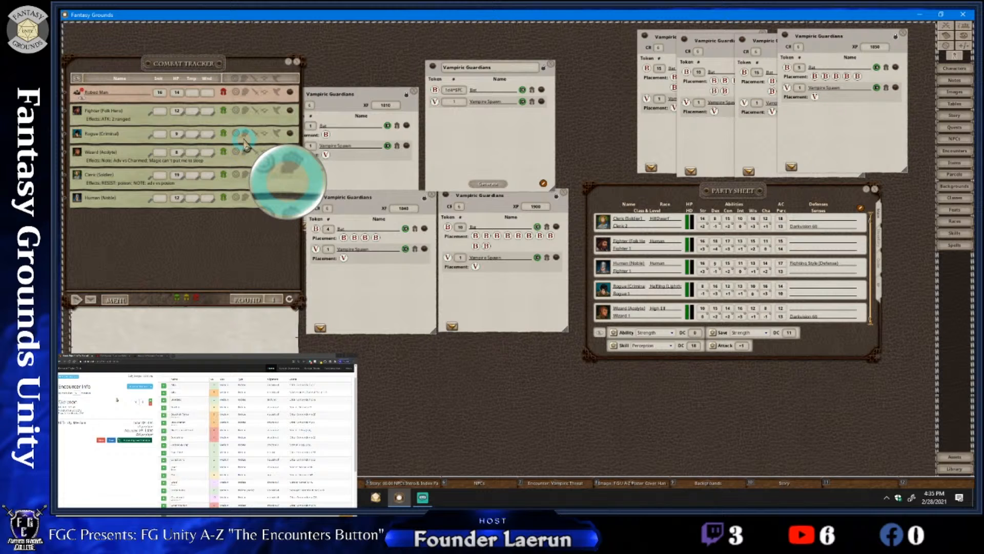
Move the combat tracker up and close two of the generated Vampiric Guardians encounters along with the random encounter record
left_click_drag(182, 64, 180, 38)
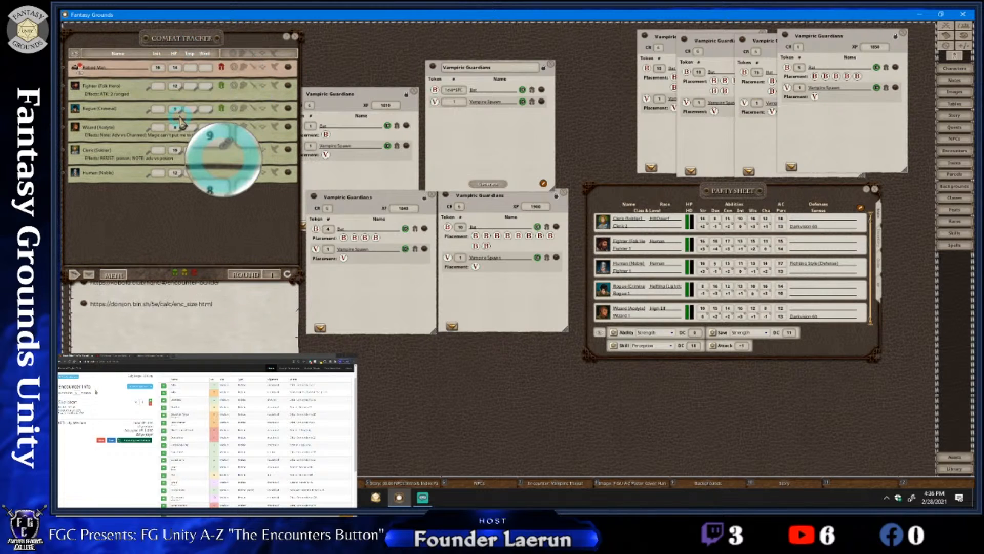
left_click(413, 91)
left_click(431, 195)
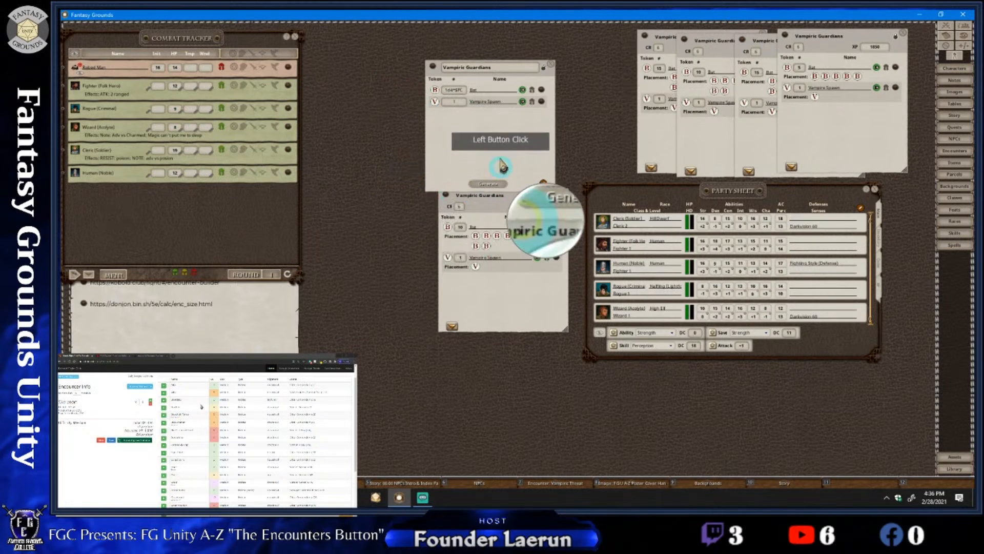
left_click(550, 64)
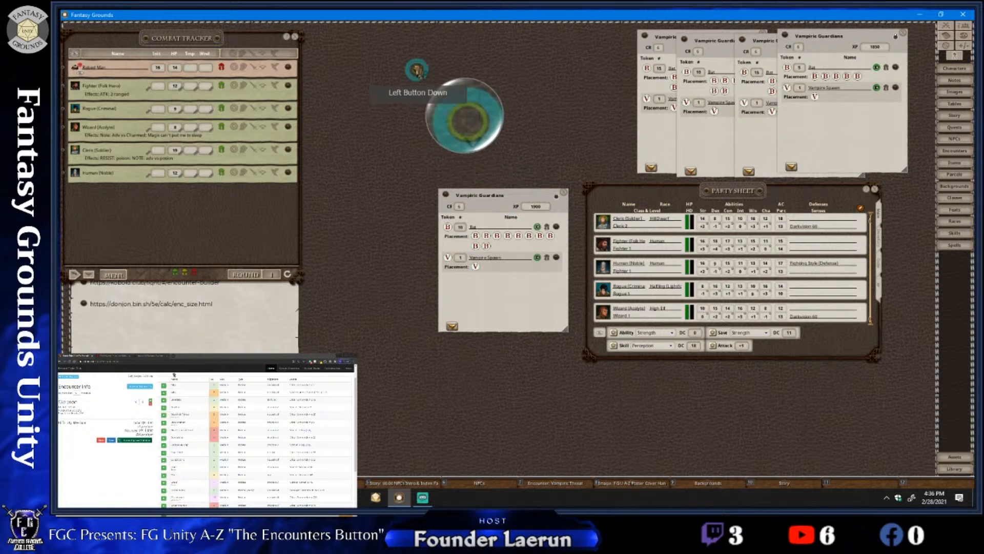
Add the remaining Vampiric Guardians encounter beside the party sheet to the combat tracker and close its window
left_click(466, 188)
left_click_drag(466, 188, 352, 80)
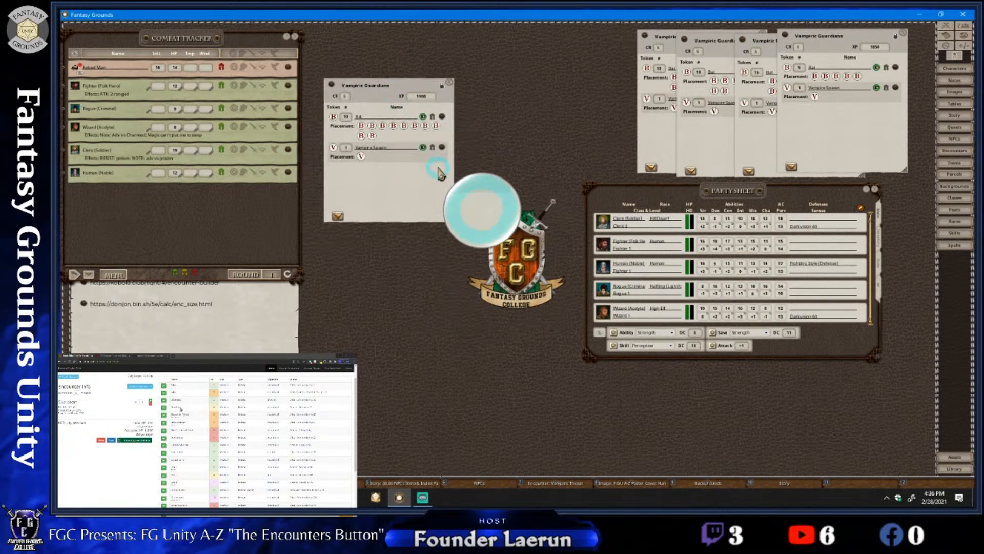
left_click(339, 218)
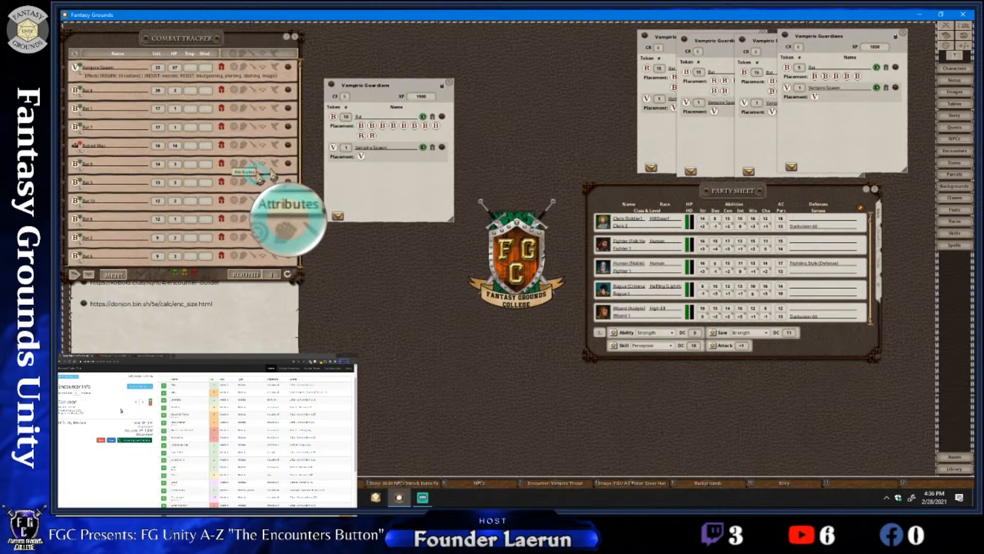
left_click(448, 82)
Switch the initiative-13 bat and one initiative-12 bat in the combat tracker out of the Hostile faction
left_click(221, 179)
scroll(222, 177, "down", 3)
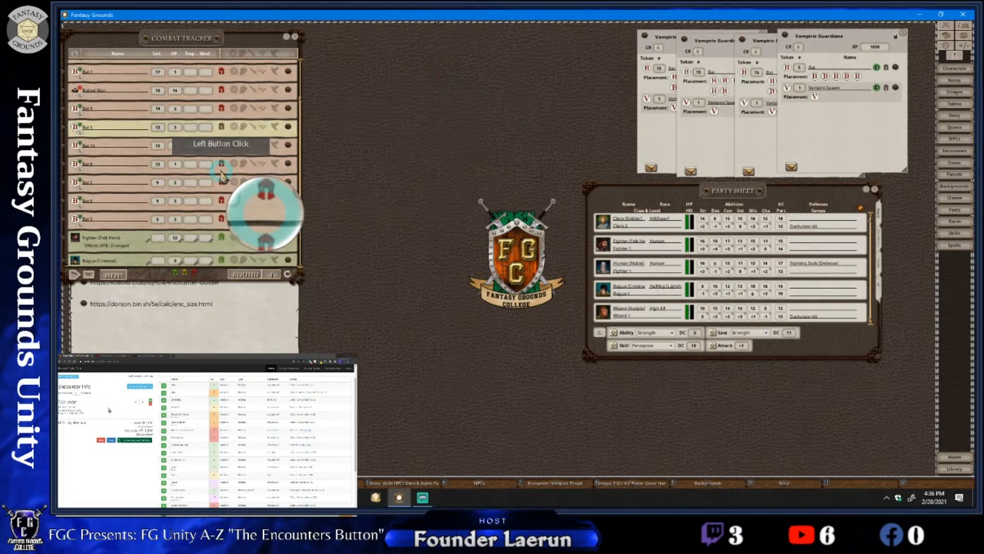
scroll(222, 174, "up", 1)
left_click(221, 174)
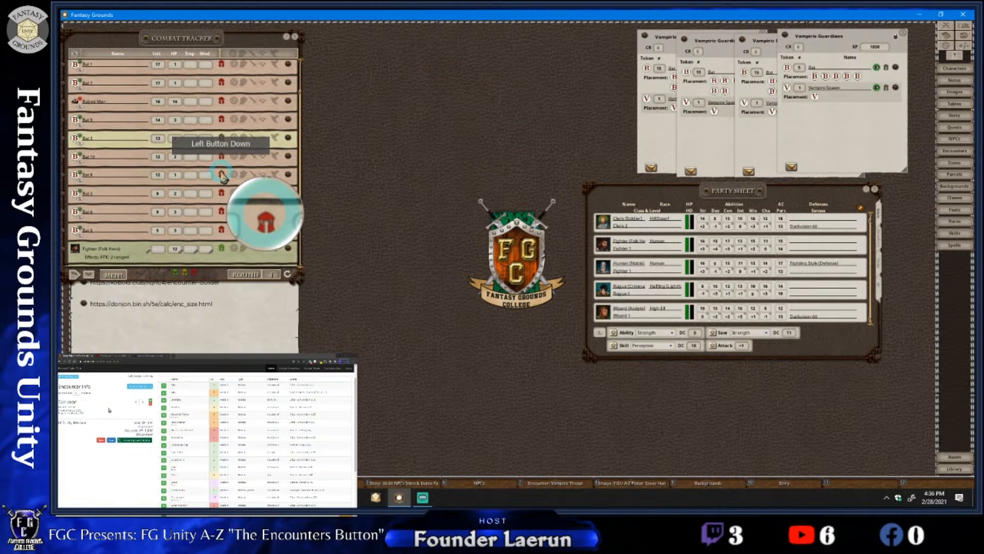
scroll(222, 177, "up", 3)
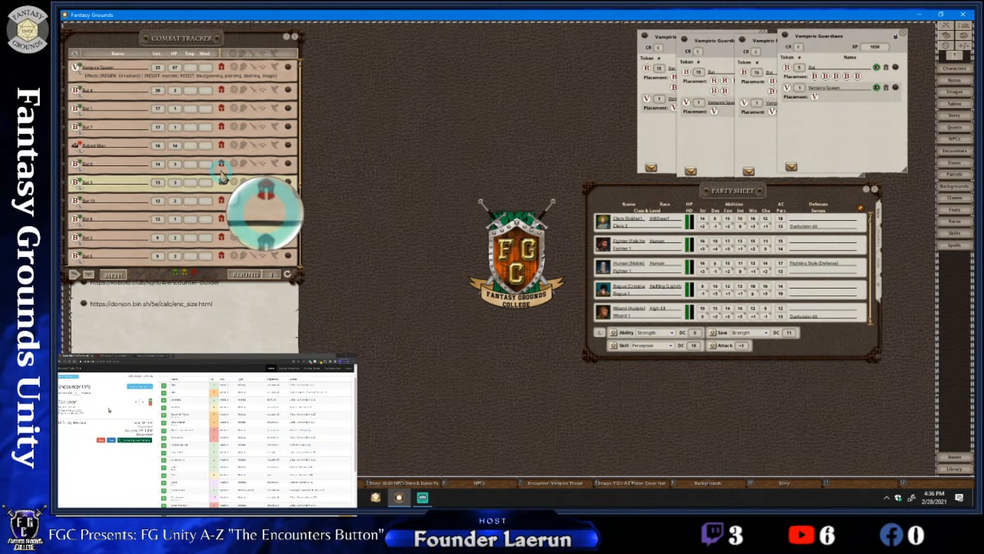
scroll(221, 176, "down", 4)
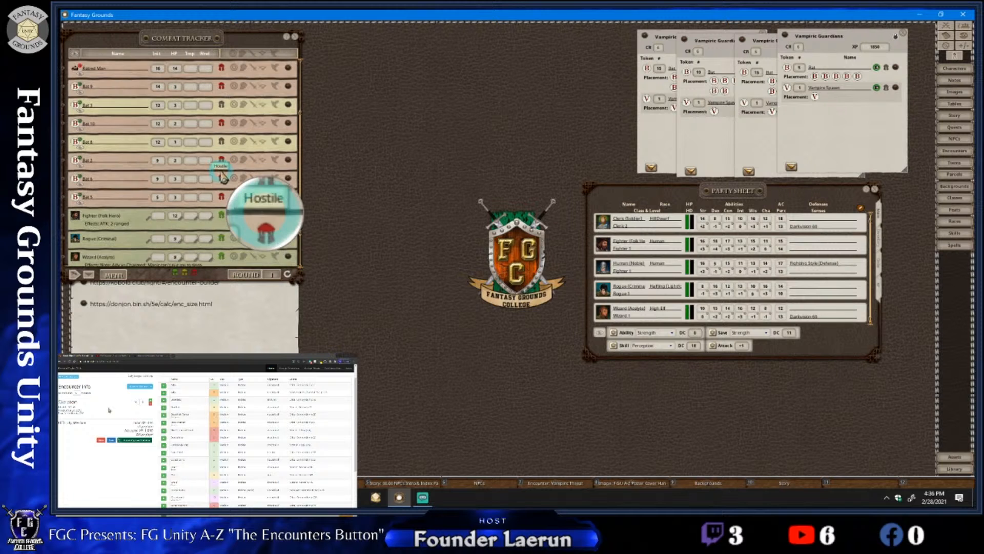
mouse_move(223, 178)
left_mouse_down()
mouse_move(299, 172)
mouse_move(292, 189)
mouse_move(214, 171)
mouse_move(221, 166)
left_mouse_up()
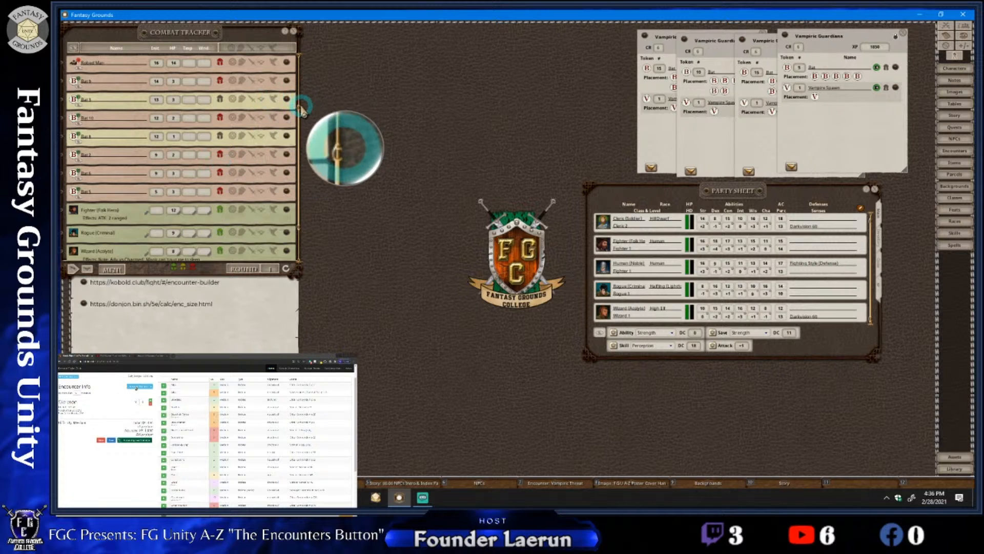
left_click_drag(299, 109, 299, 66)
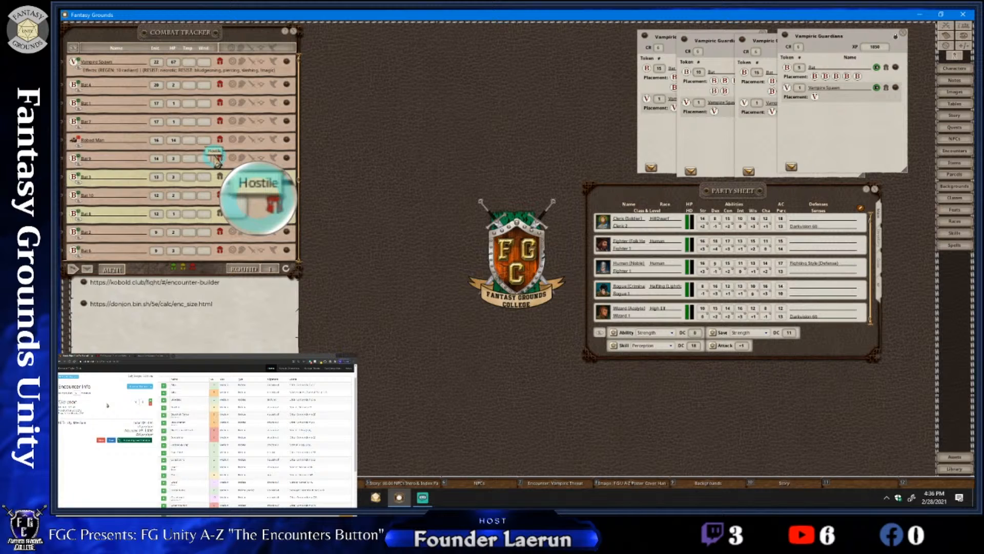
Change the faction of the initiative-14 bat in the combat tracker from Hostile to friendly
scroll(217, 162, "down", 1)
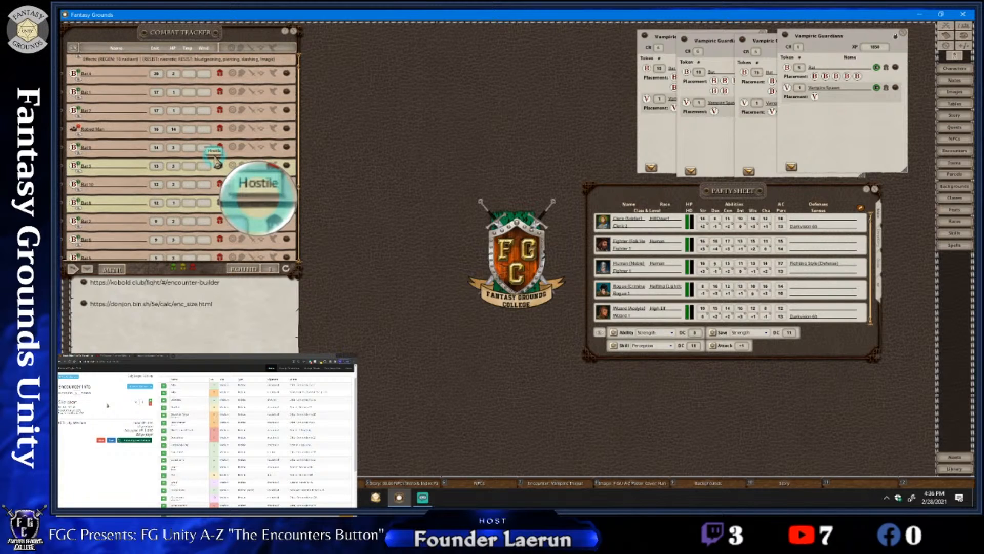
scroll(217, 163, "up", 1)
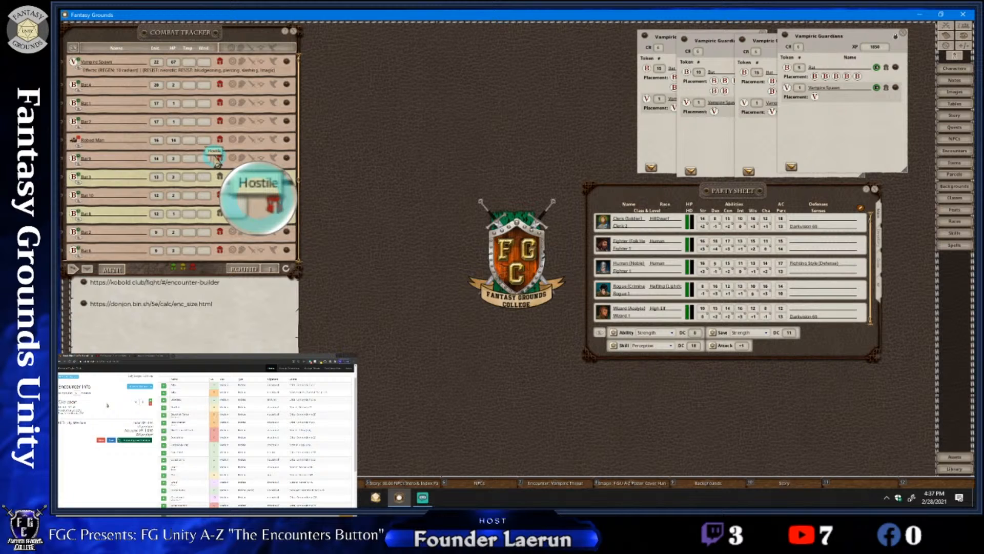
scroll(217, 162, "down", 1)
left_click(217, 160)
scroll(216, 160, "down", 1)
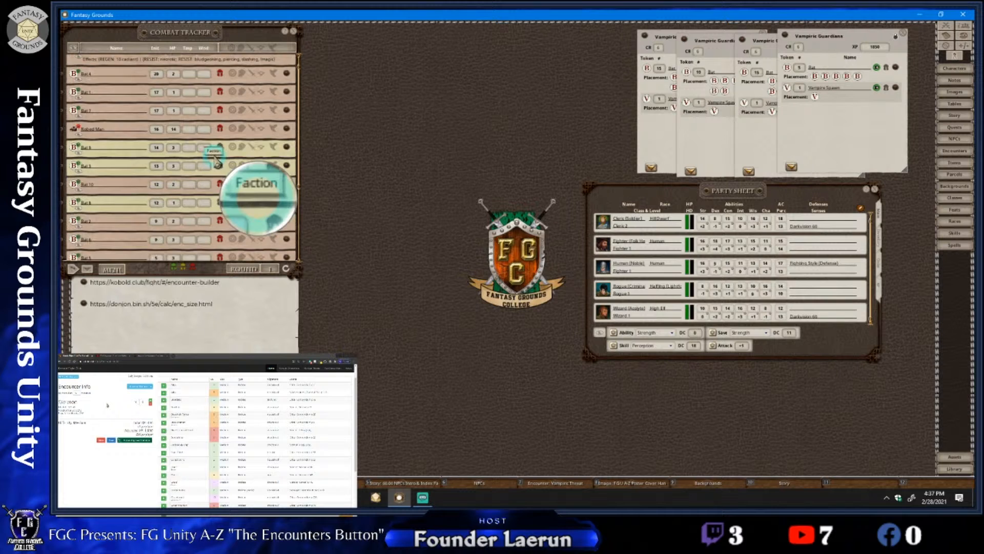
scroll(216, 162, "down", 2)
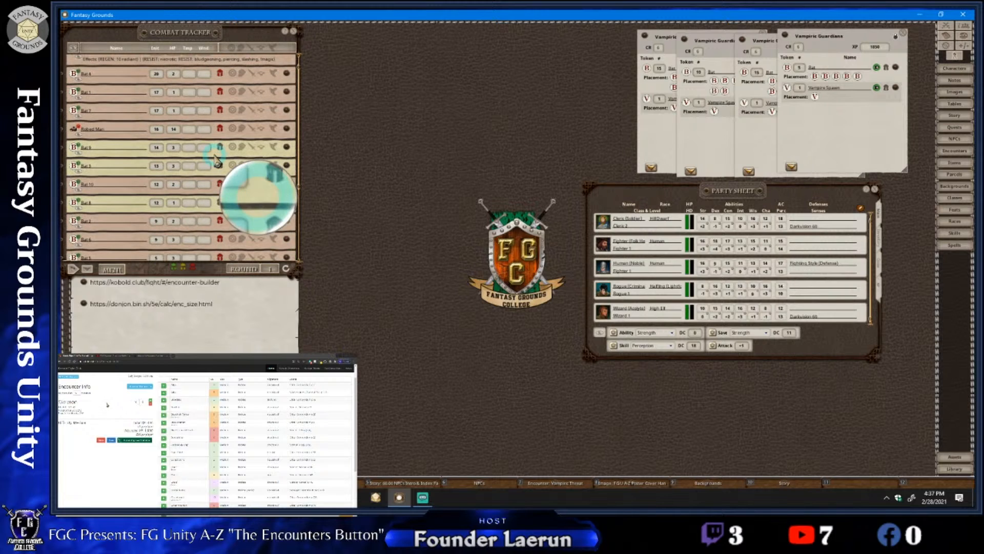
scroll(217, 162, "up", 2)
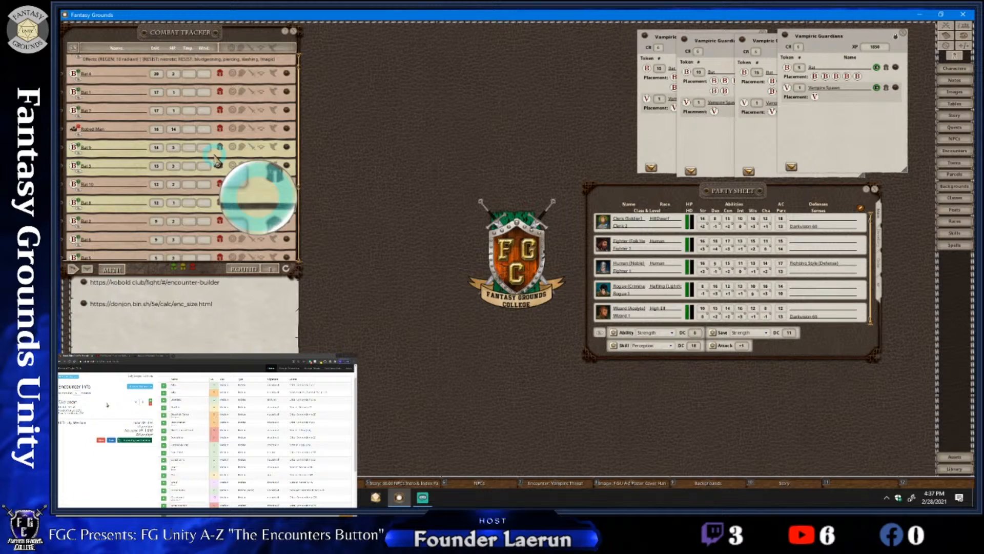
scroll(216, 162, "down", 1)
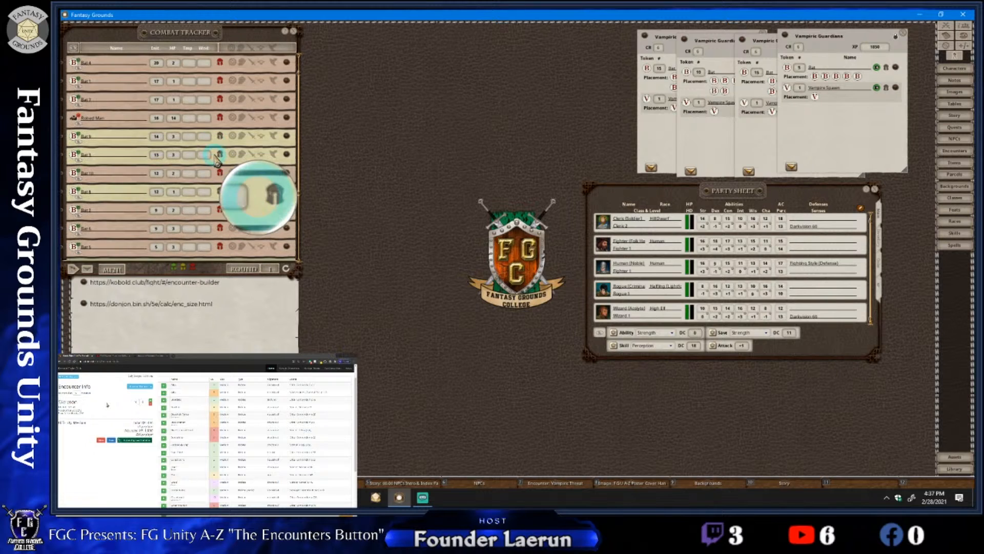
scroll(215, 158, "down", 2)
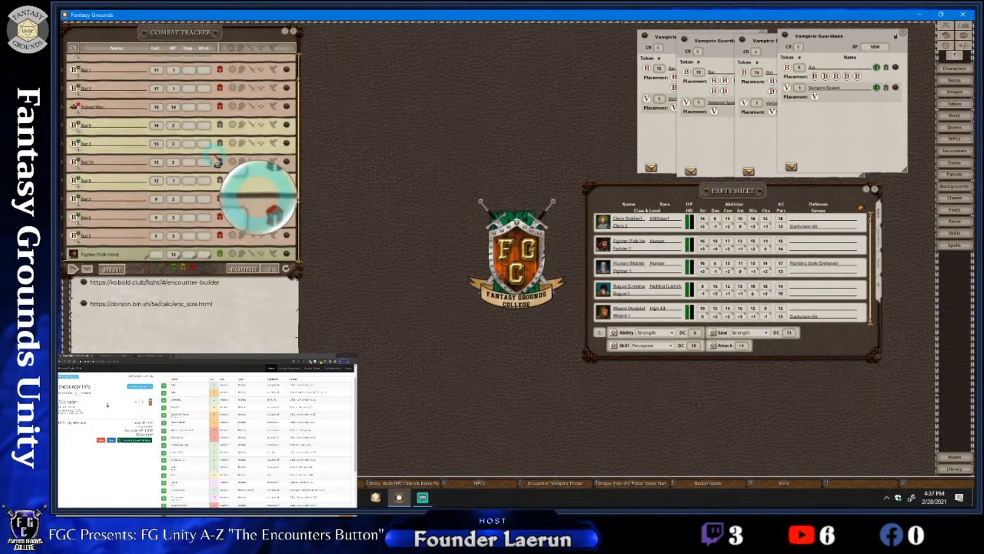
scroll(217, 162, "up", 2)
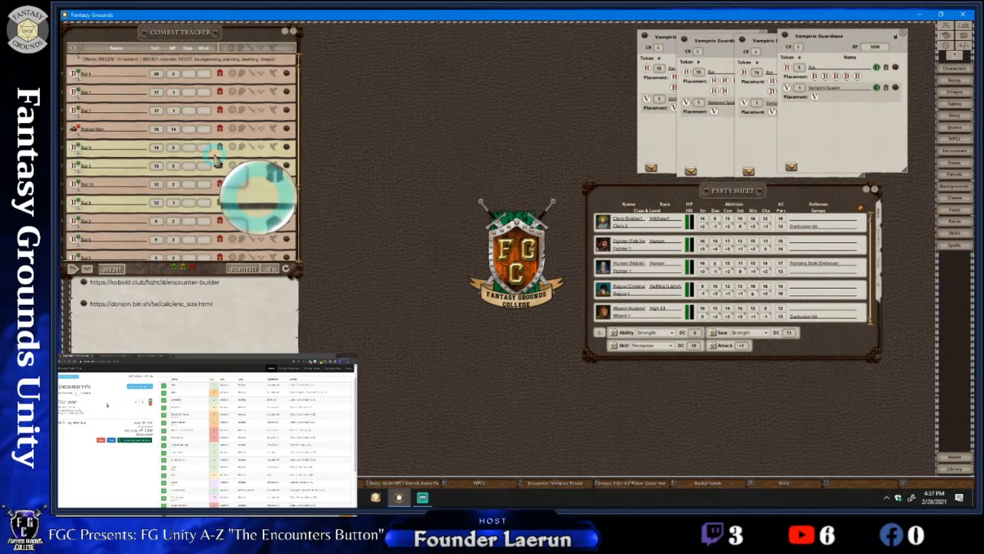
left_click(216, 152)
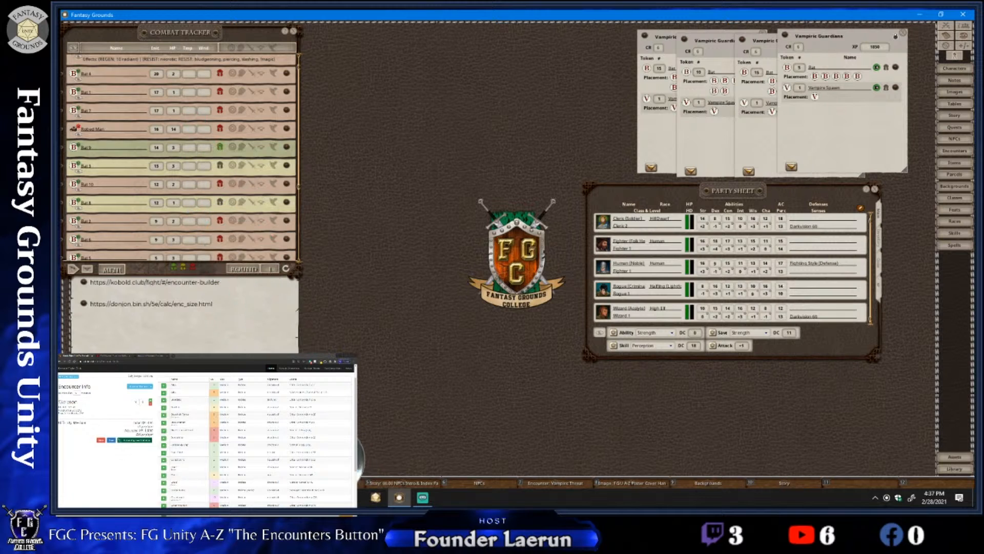
Switch to Streamlabs OBS to read the viewer question in the stream chat, and return to Fantasy Grounds
left_click(289, 497)
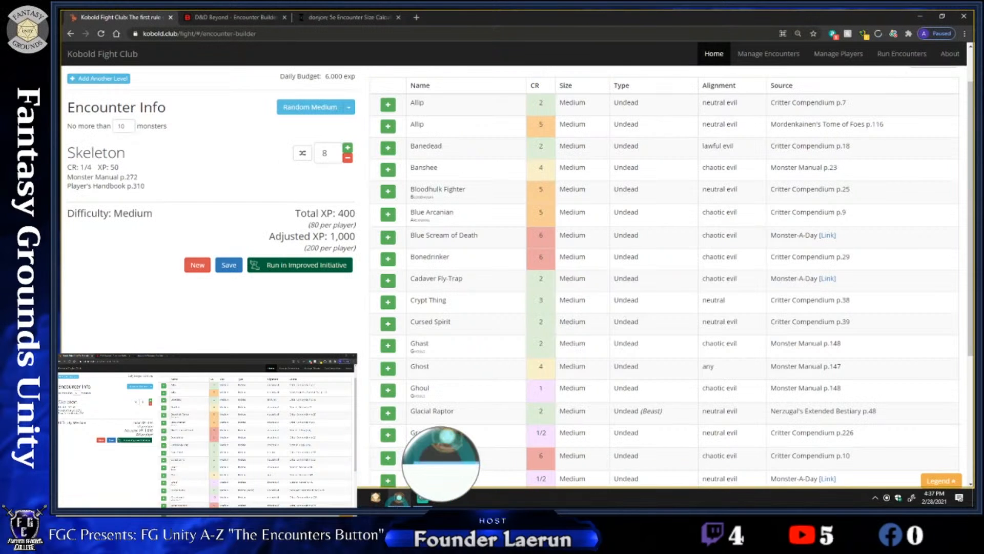
left_click(421, 498)
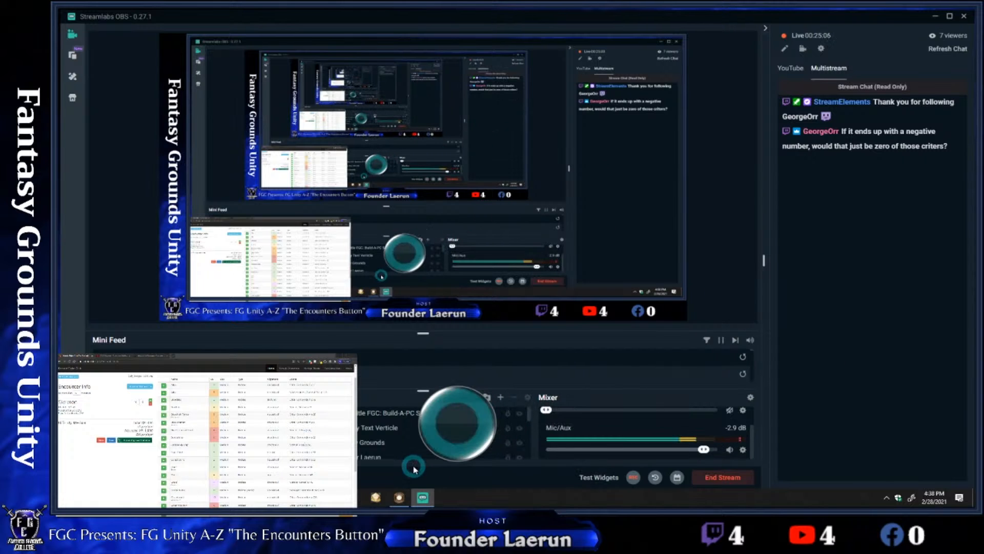
left_click(399, 496)
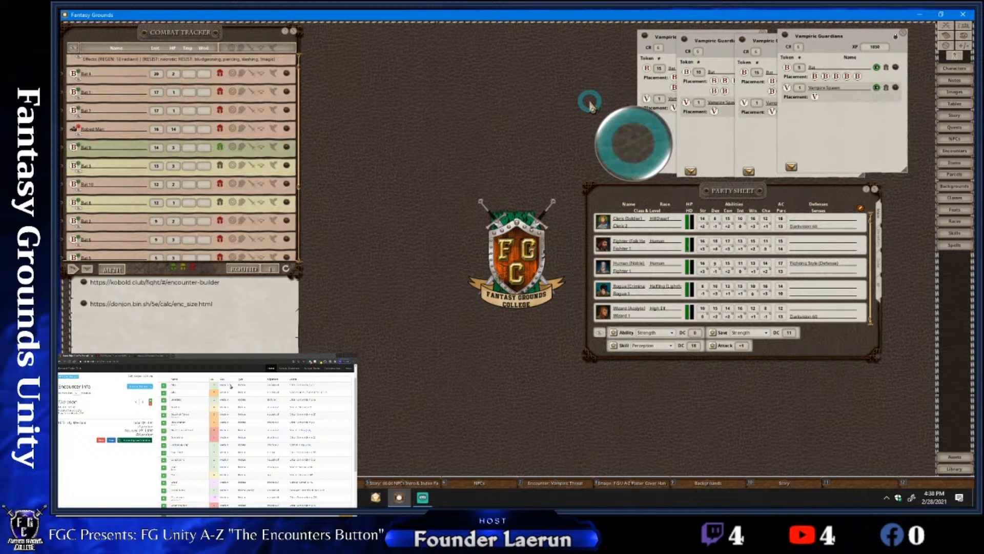
Open the random encounters list from the Encounters list and close the regular Encounters list
left_click(952, 151)
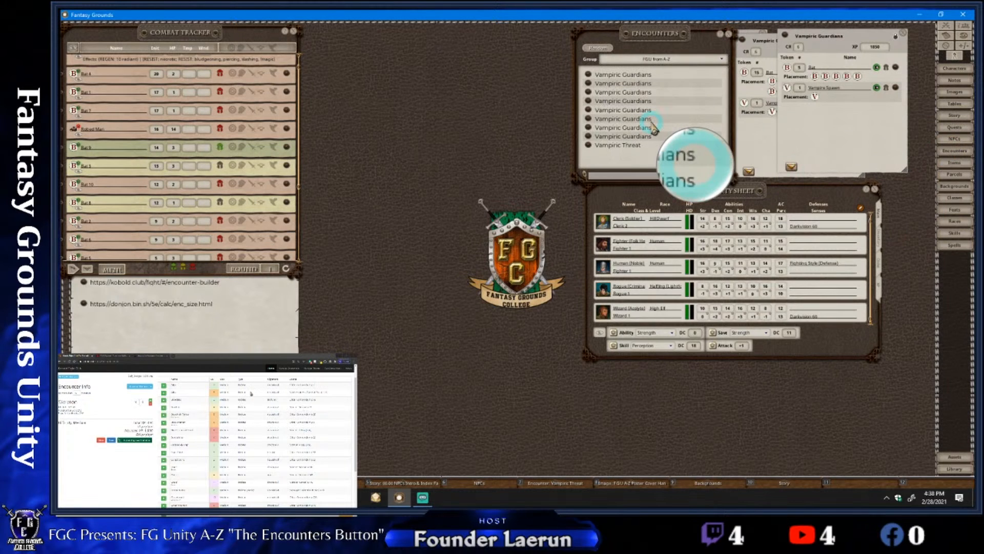
left_click_drag(654, 126, 508, 184)
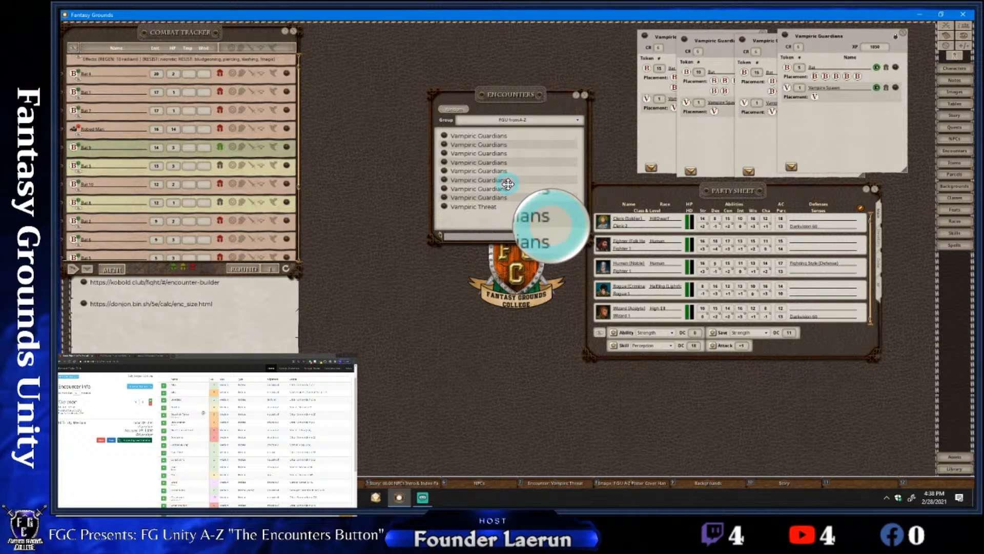
left_click_drag(453, 133, 460, 153)
left_click(459, 130)
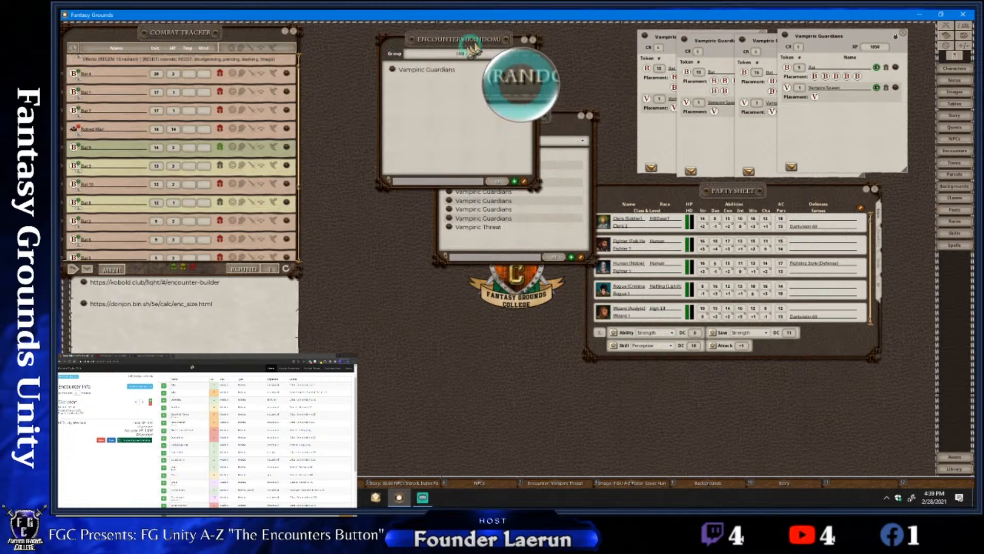
left_click_drag(472, 49, 484, 111)
left_click(589, 115)
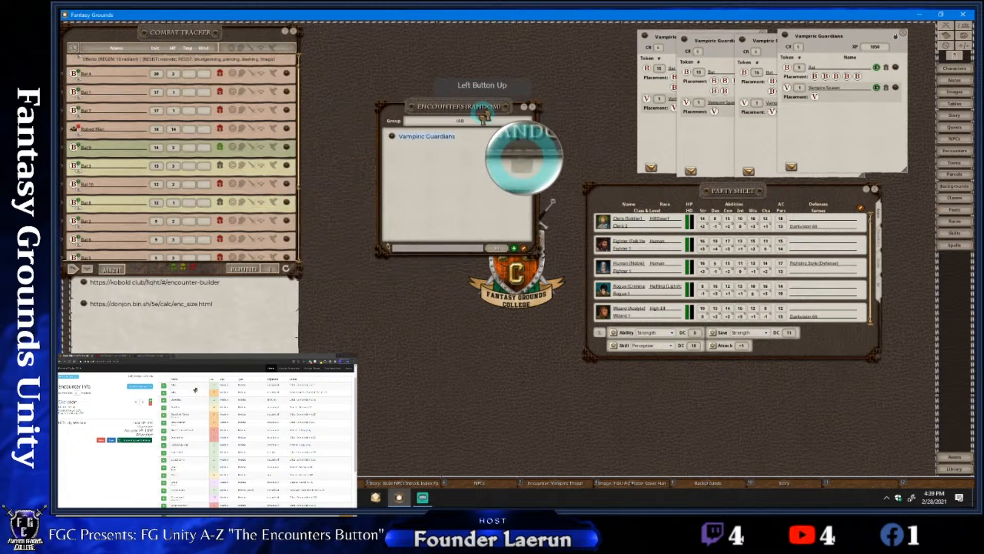
Duplicate the Vampiric Guardians random encounter in its list and open the original record, closing the list
left_click_drag(392, 136, 398, 141)
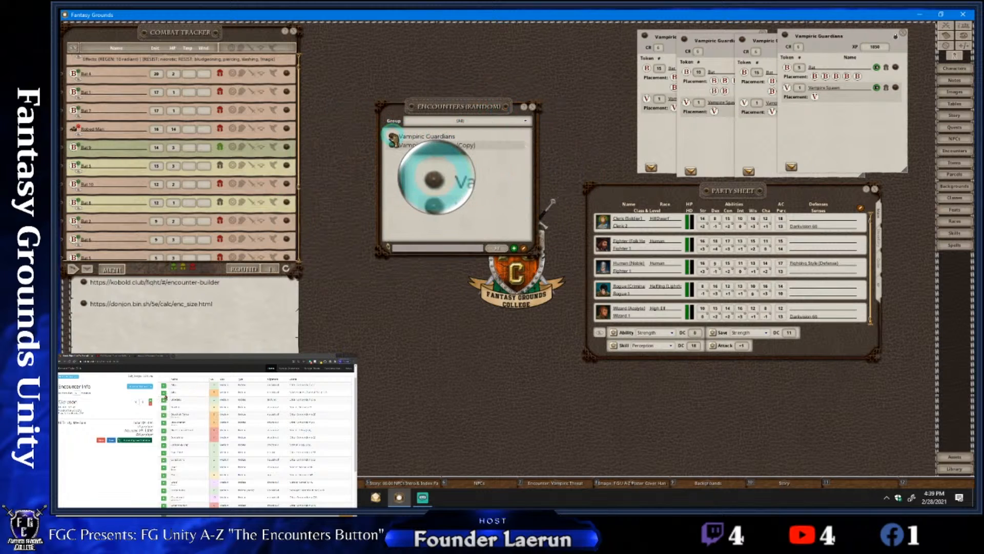
left_click(393, 137)
left_click_drag(485, 124, 574, 93)
left_click(528, 107)
left_click(578, 95)
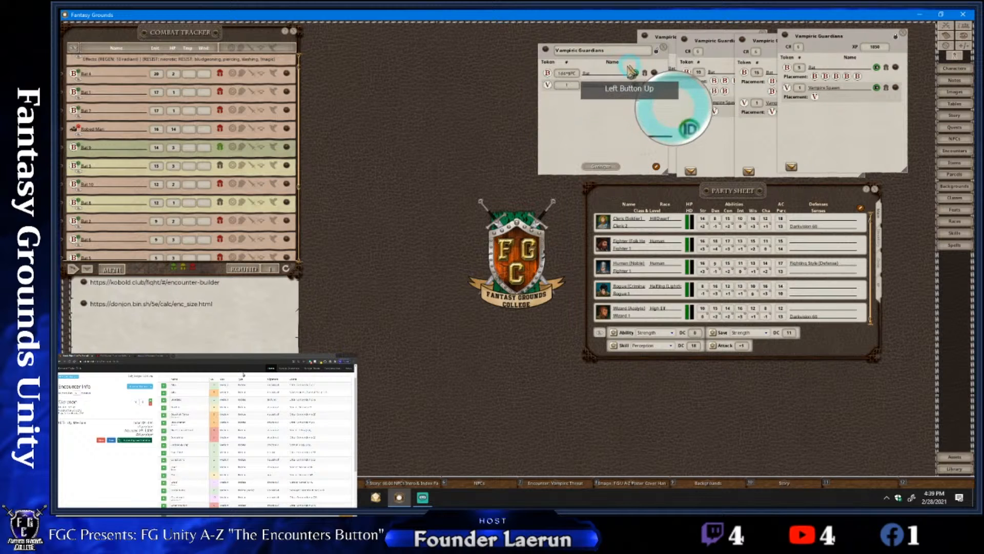
Set the random encounter's Bat quantity to $PC/3 and lock the record
left_click_drag(629, 65, 546, 108)
left_click(481, 118)
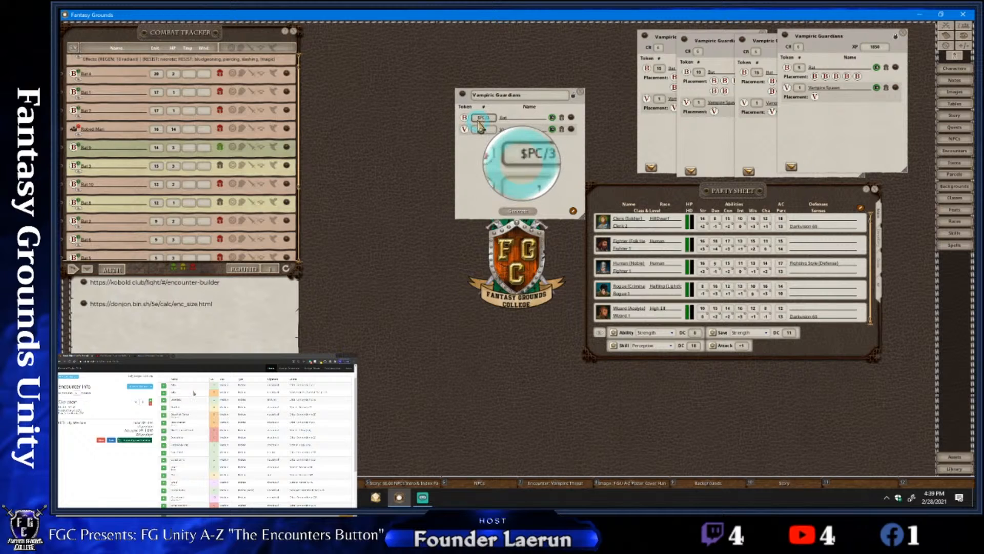
left_click_drag(480, 125, 410, 125)
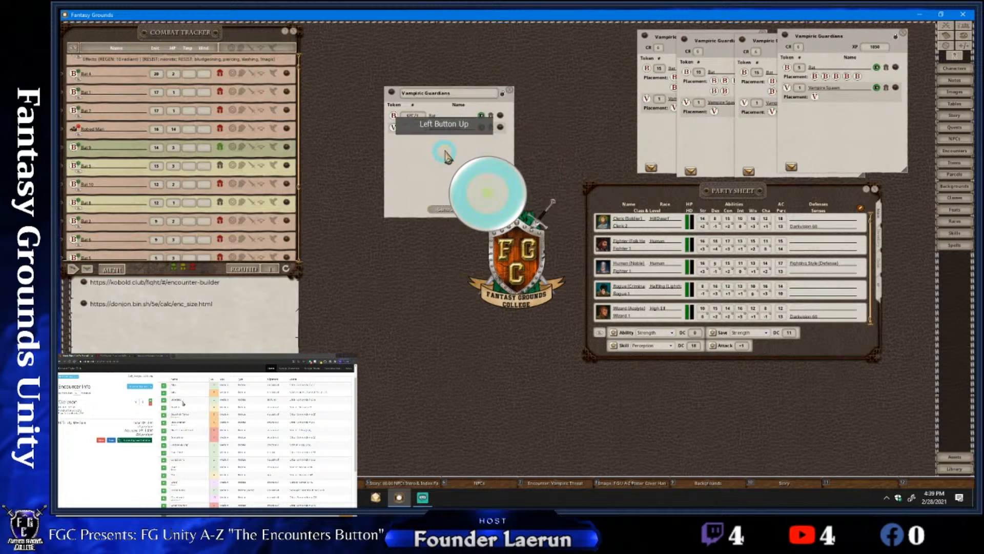
left_click(502, 94)
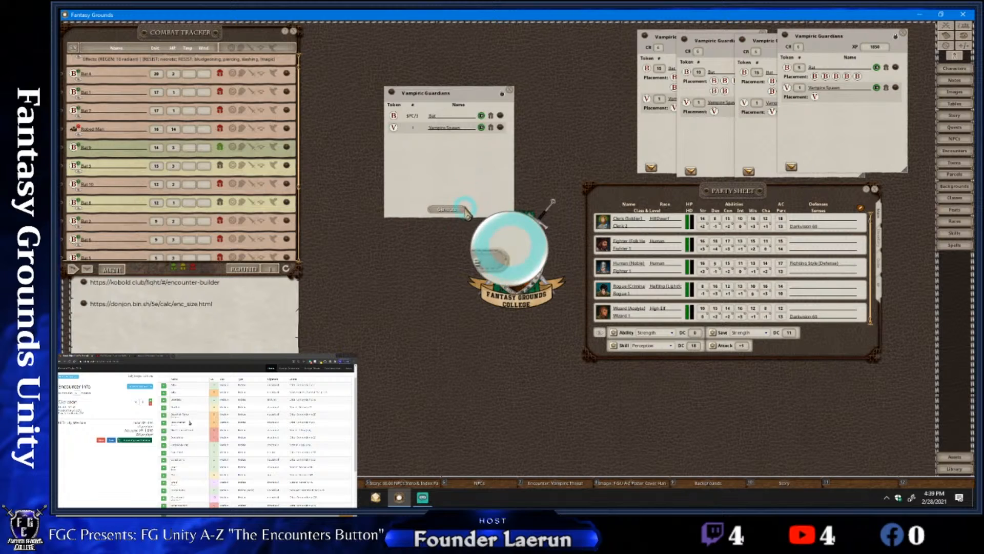
Generate an encounter from the $PC/3 random encounter and position it below and beside the source record
left_click(445, 209)
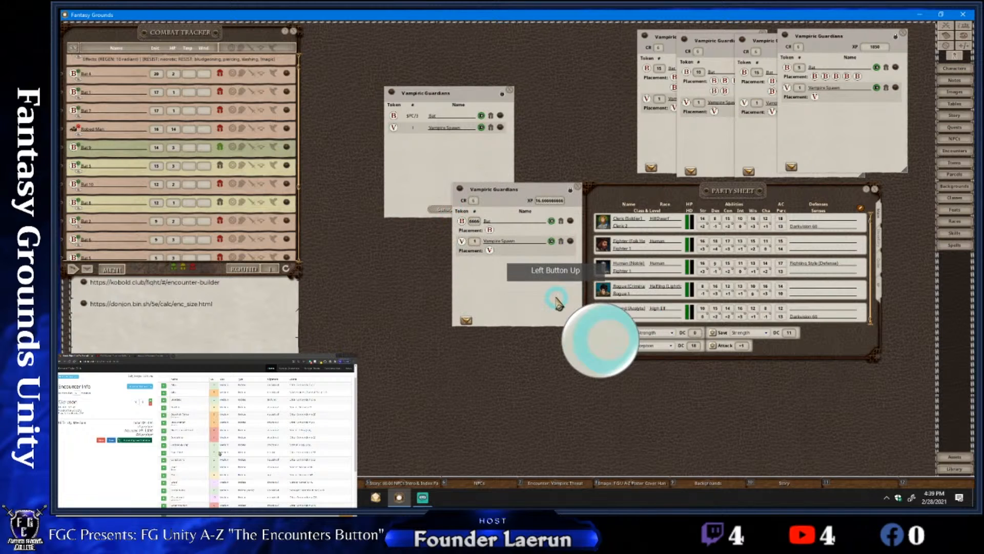
left_click_drag(553, 291, 585, 237)
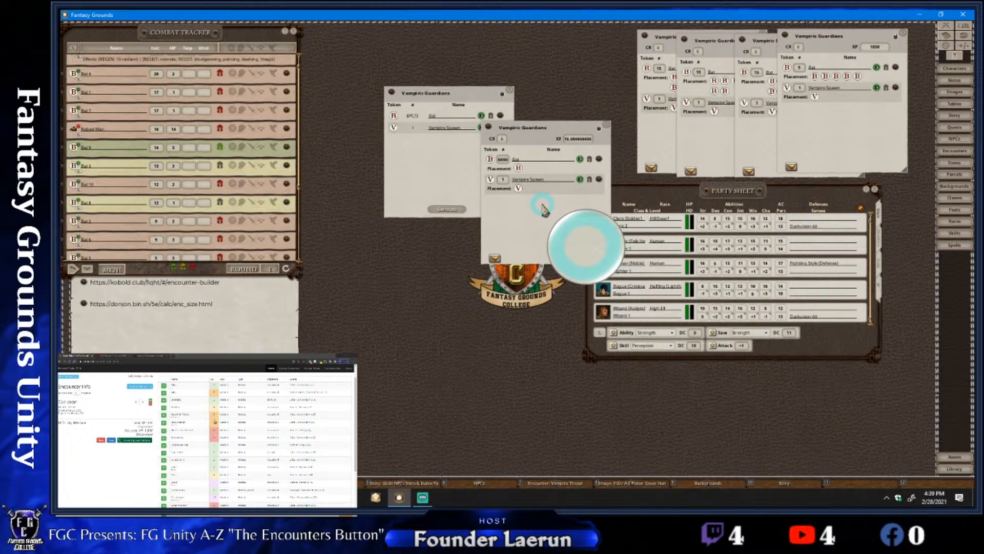
left_click_drag(544, 208, 575, 242)
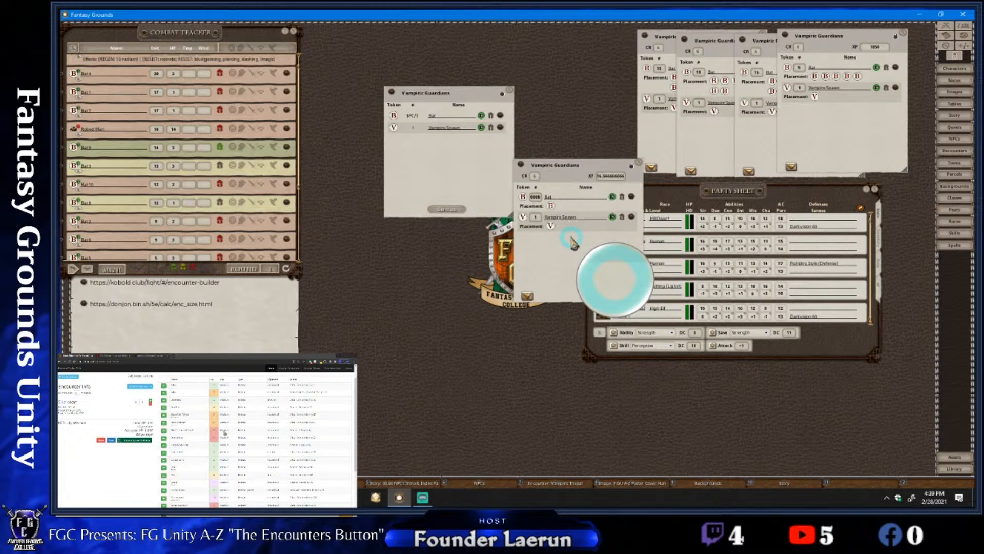
Reposition the Vampiric Guardians random encounter and close the encounter generated from it
left_click_drag(573, 241, 620, 250)
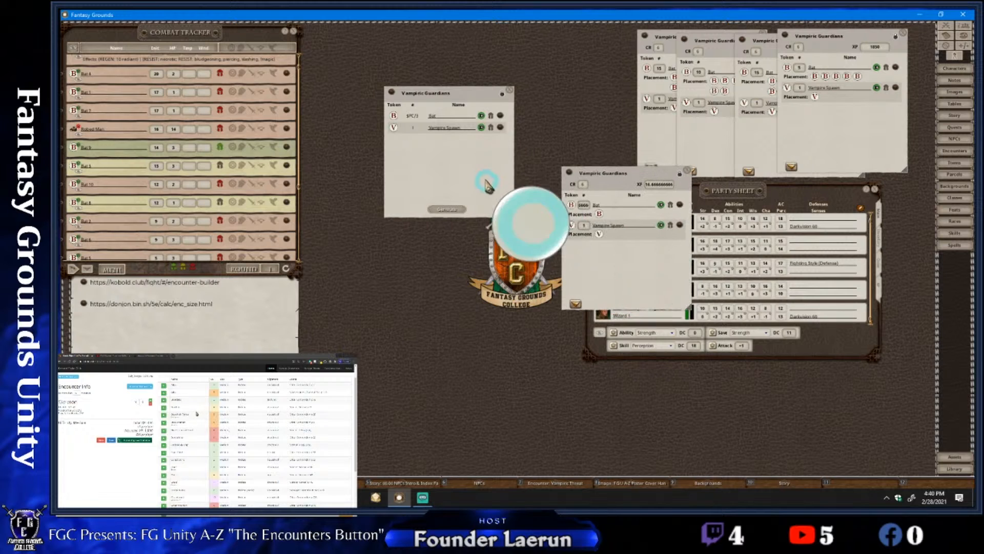
left_click_drag(481, 179, 436, 224)
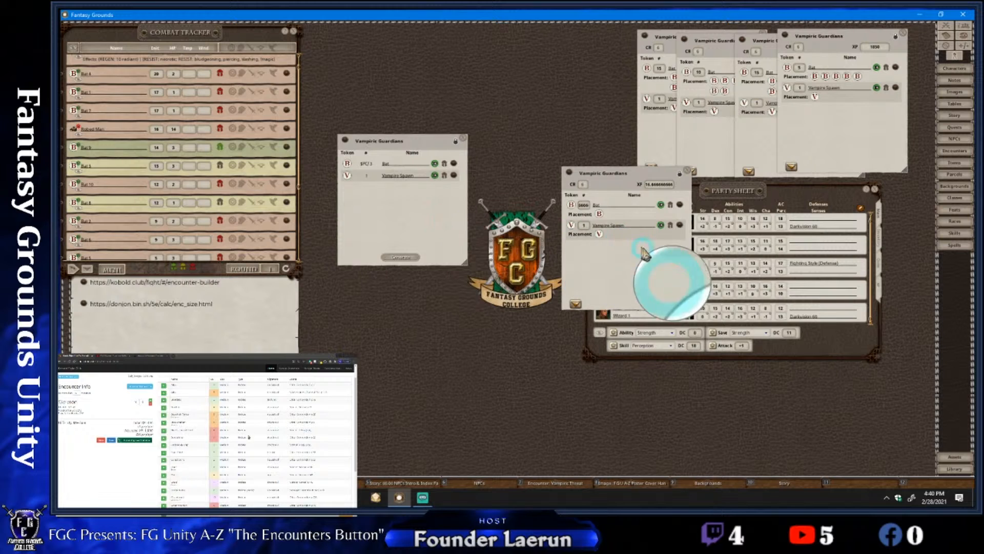
left_click(687, 171)
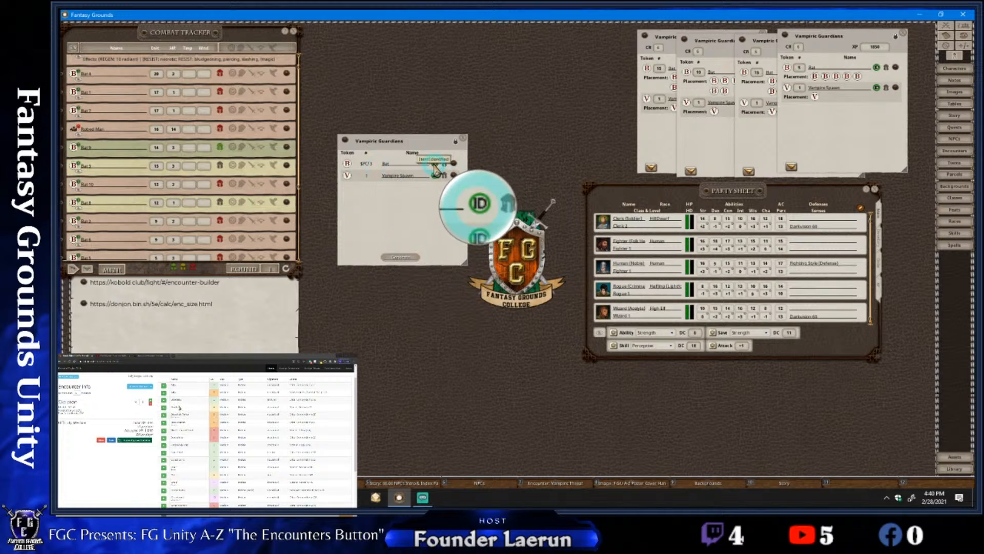
Set the random encounter's Bat quantity to $PC/0.3 and generate an encounter from it, placed beside the source record
left_click(455, 140)
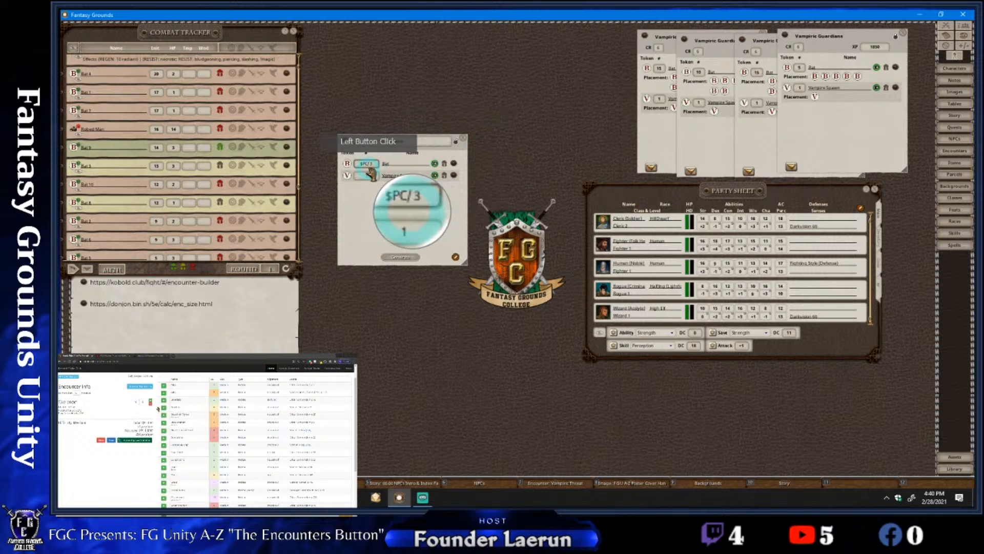
left_click(423, 196)
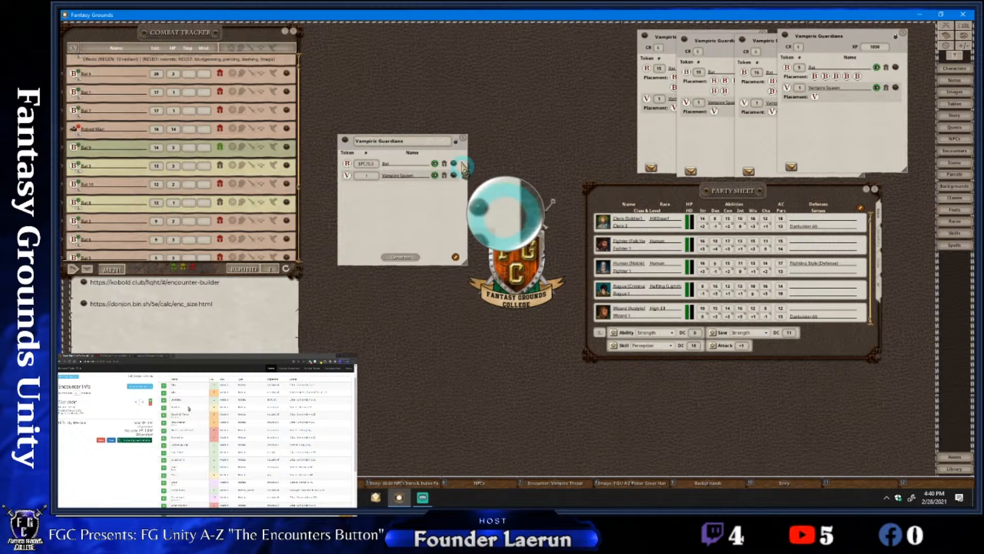
left_click(410, 257)
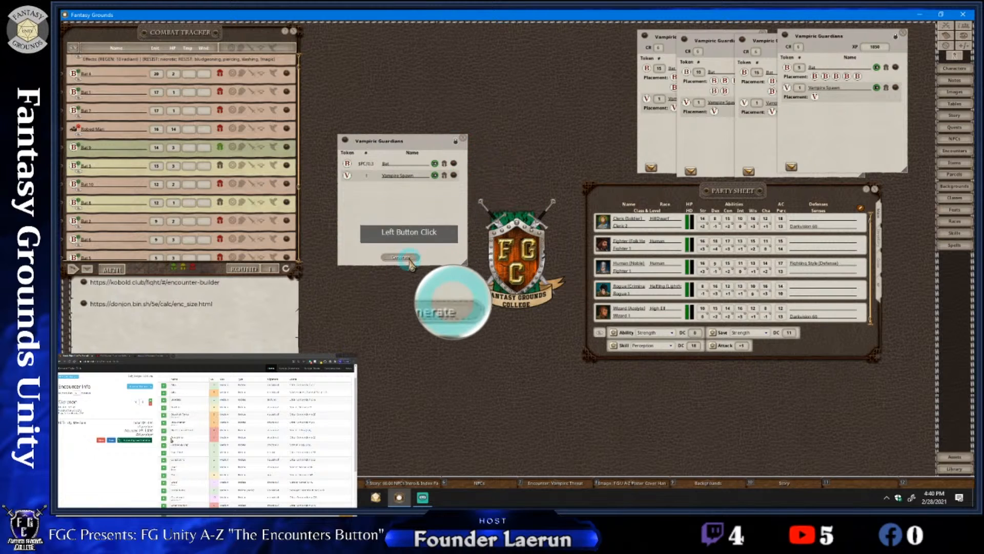
left_click(409, 260)
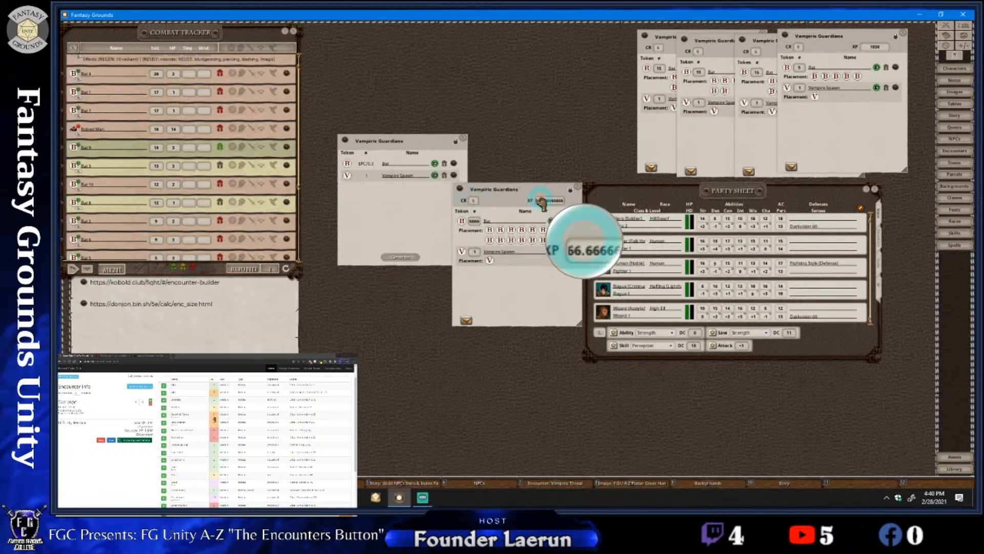
left_click_drag(498, 210, 487, 249)
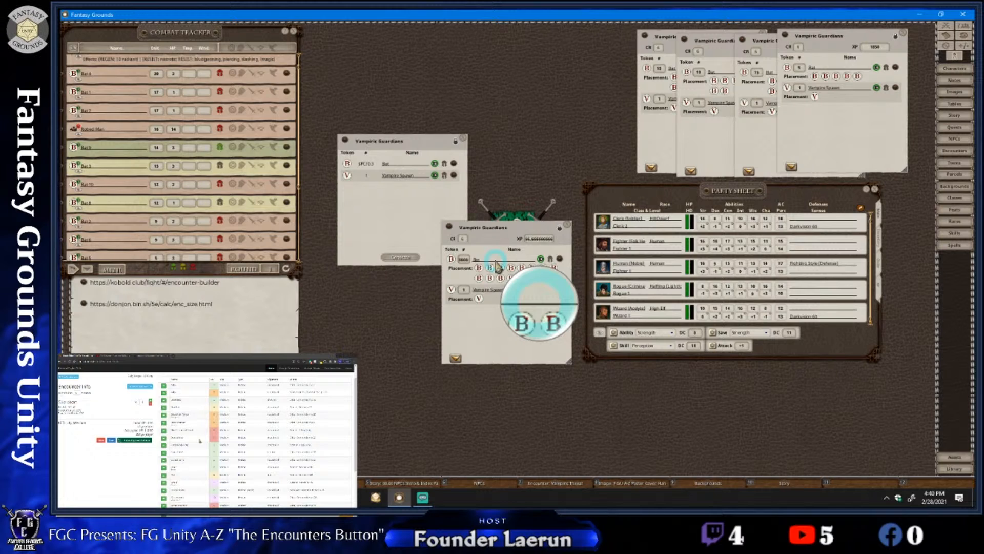
left_click_drag(496, 260, 559, 236)
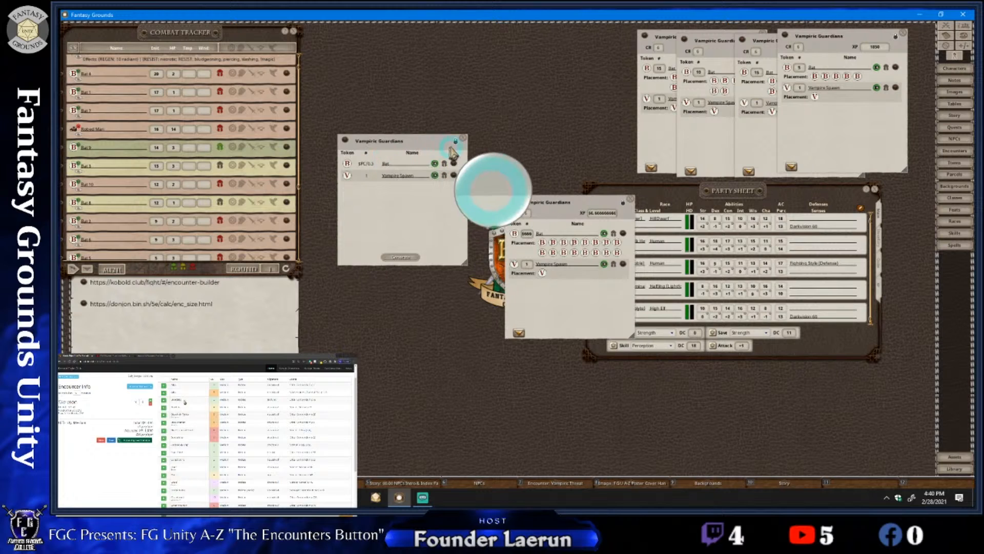
Change the random encounter's Bat quantity to $PC/2 and generate another encounter, placed above the previously generated one
left_click(455, 142)
left_click(370, 164)
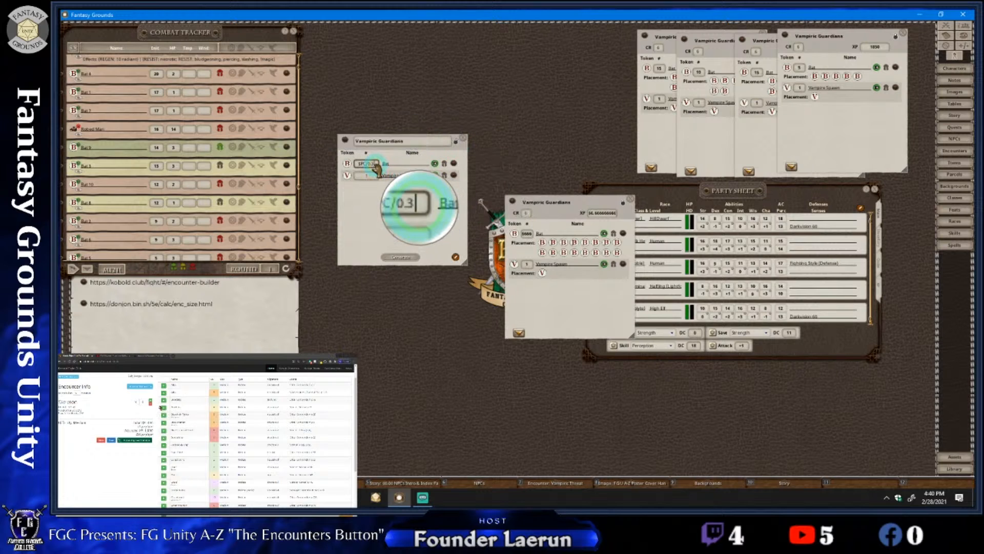
left_click(384, 165)
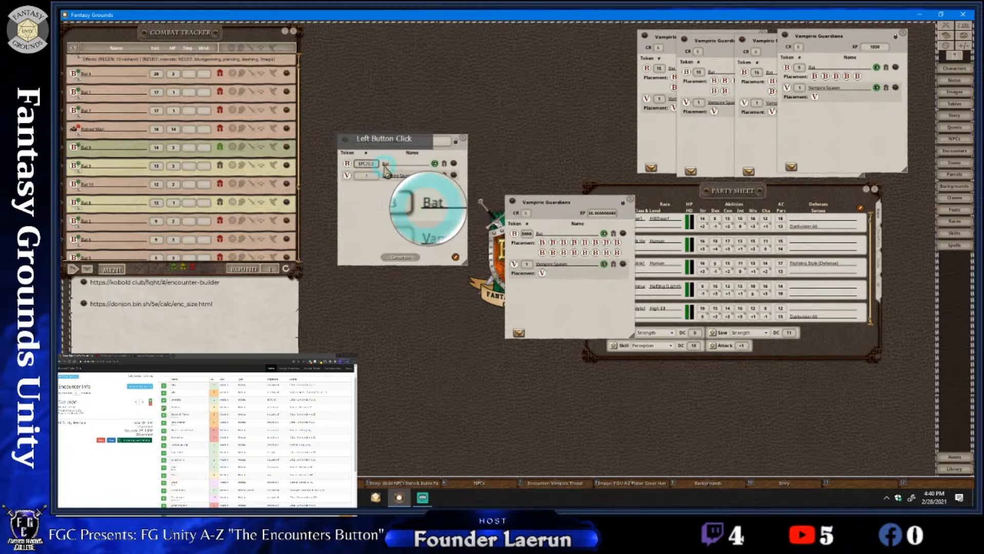
key("ctrl")
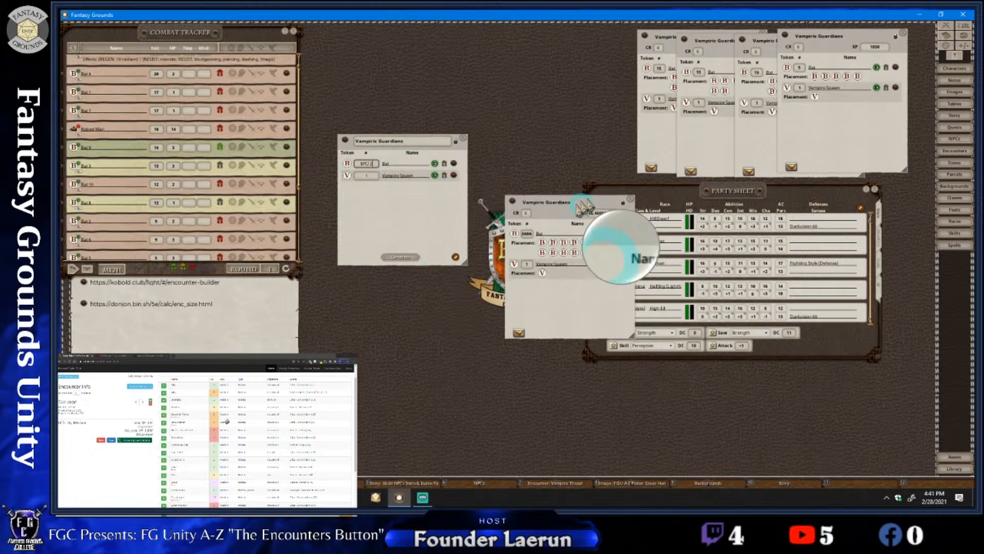
left_click(405, 257)
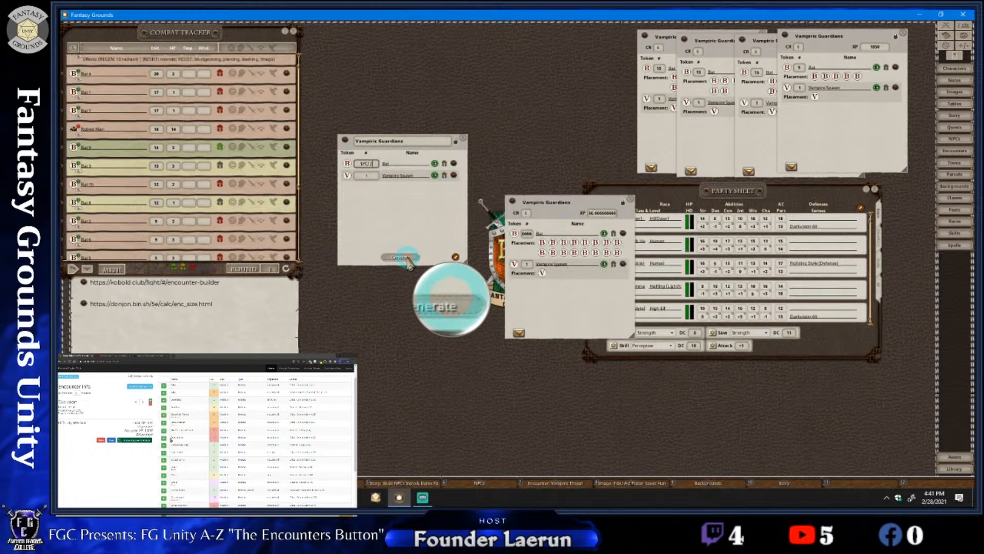
left_click(407, 259)
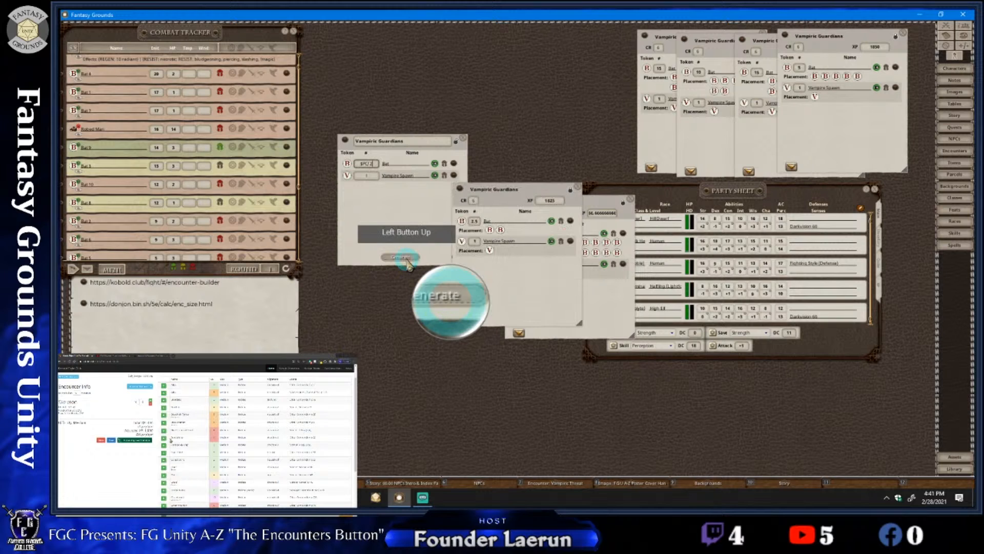
left_click_drag(528, 275, 562, 199)
left_click(557, 267)
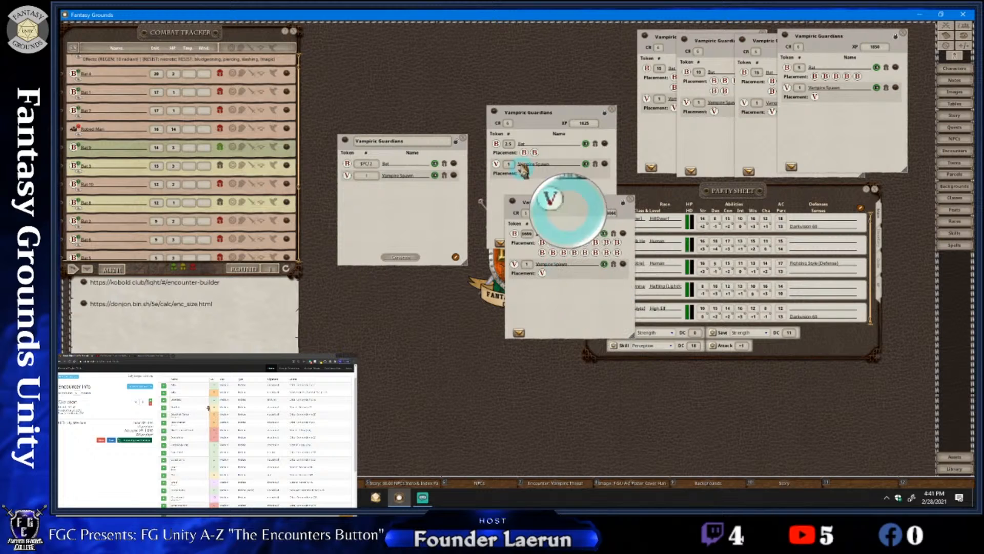
Unlock the newly generated encounter, round its Bat quantity down to 2, and move it clear of the encounter below
left_click(523, 168)
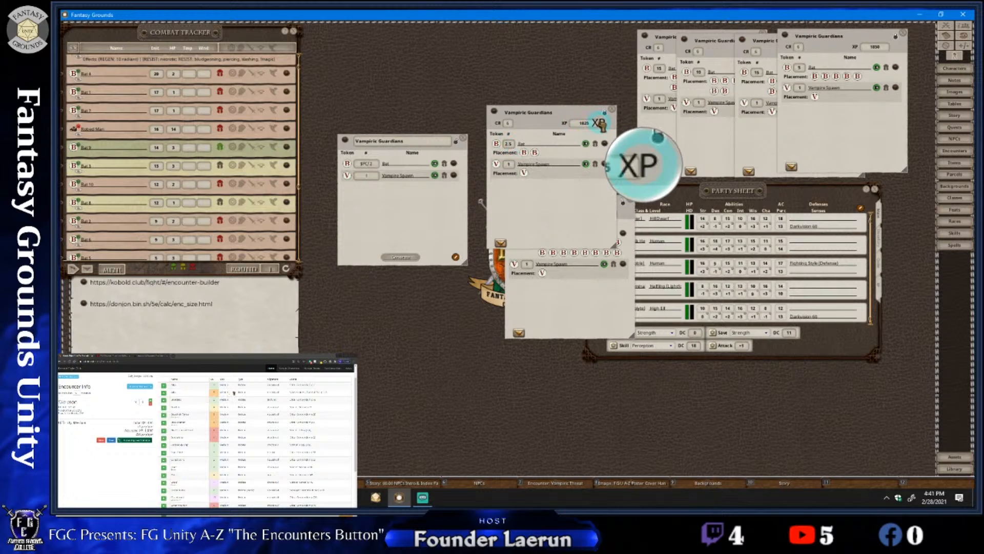
left_click(608, 118)
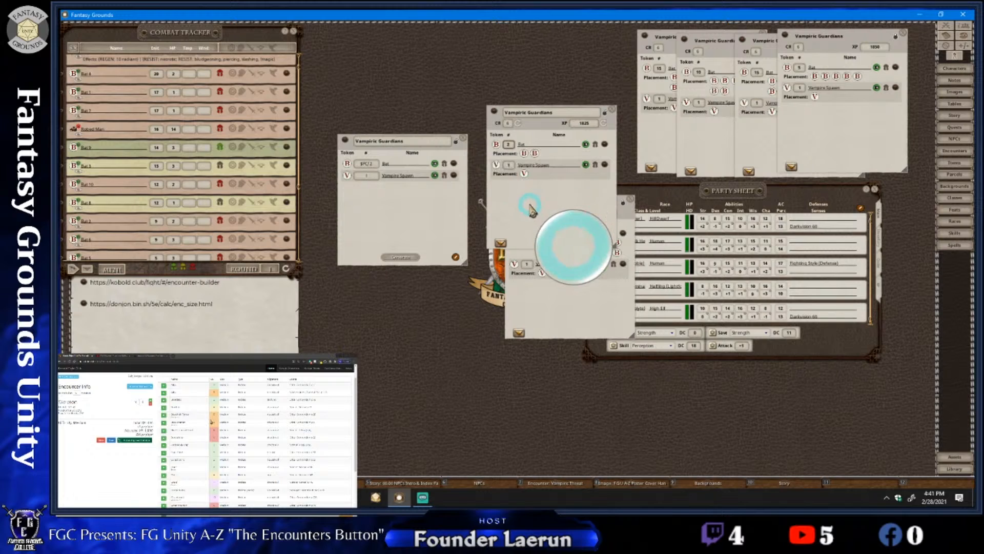
left_click(532, 208)
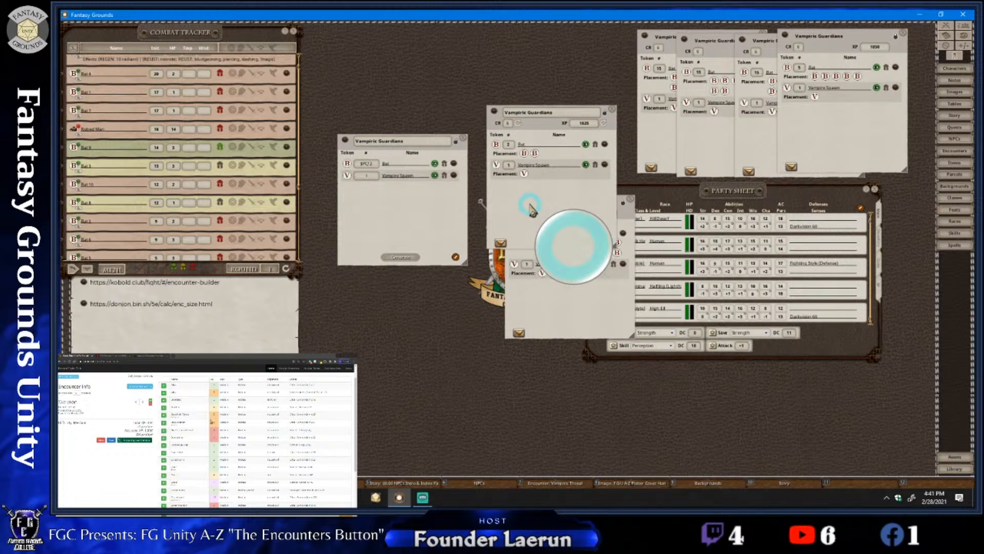
left_click_drag(533, 210, 534, 150)
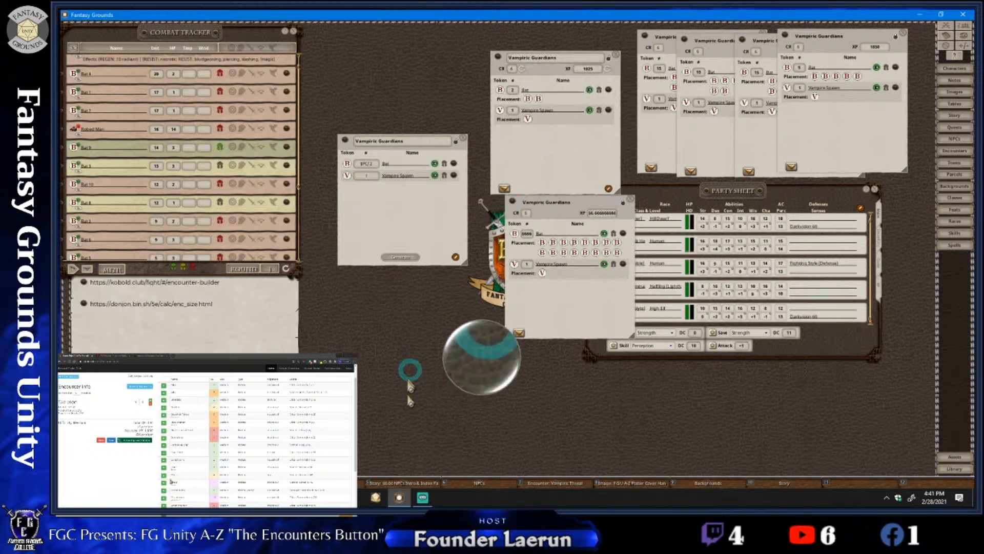
Switch to Streamlabs OBS and read the viewer's question in the stream chat
left_click(422, 497)
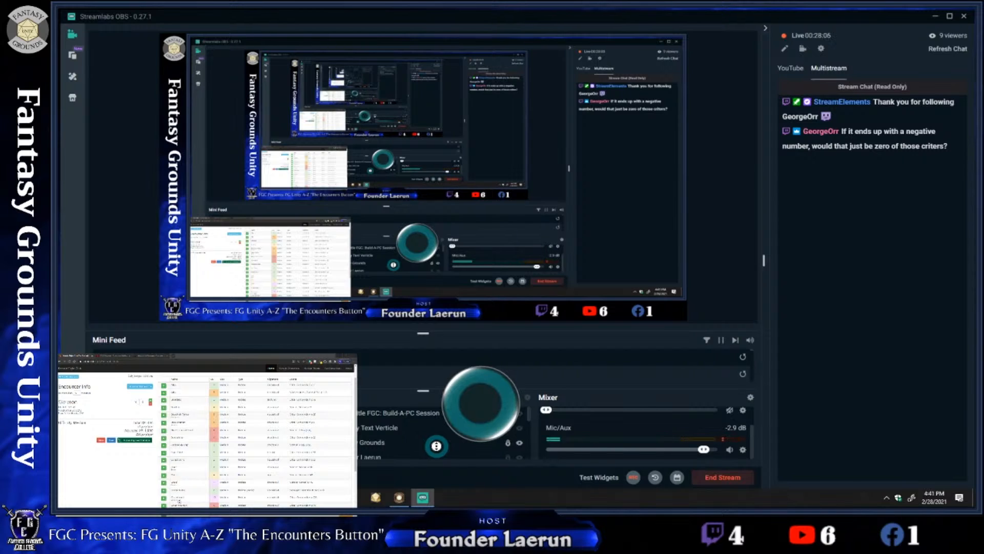
middle_click(437, 445)
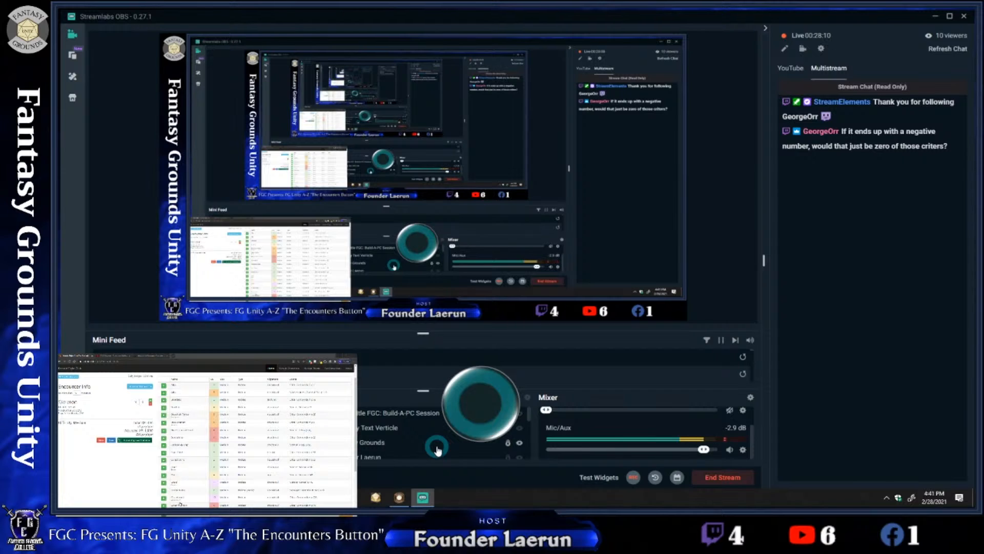
middle_click(436, 446)
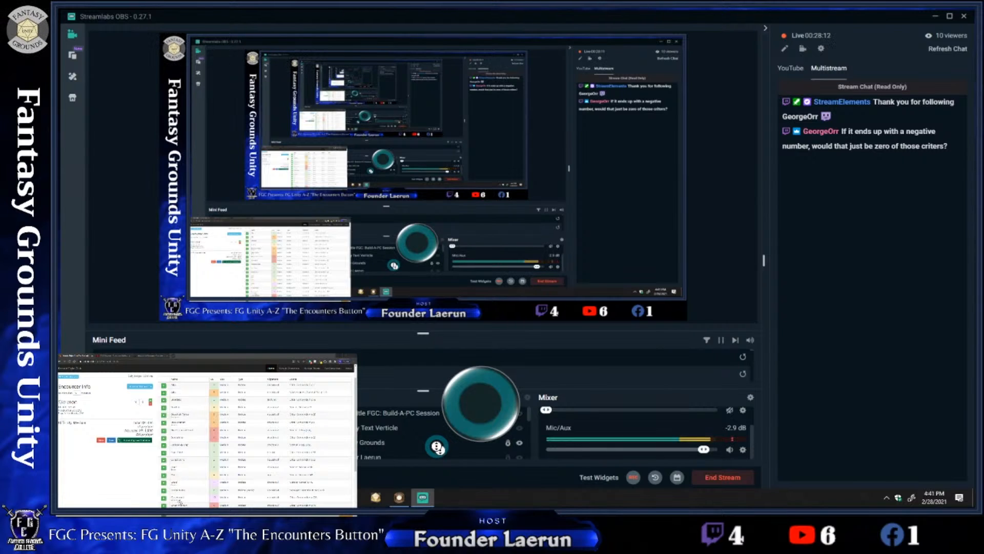
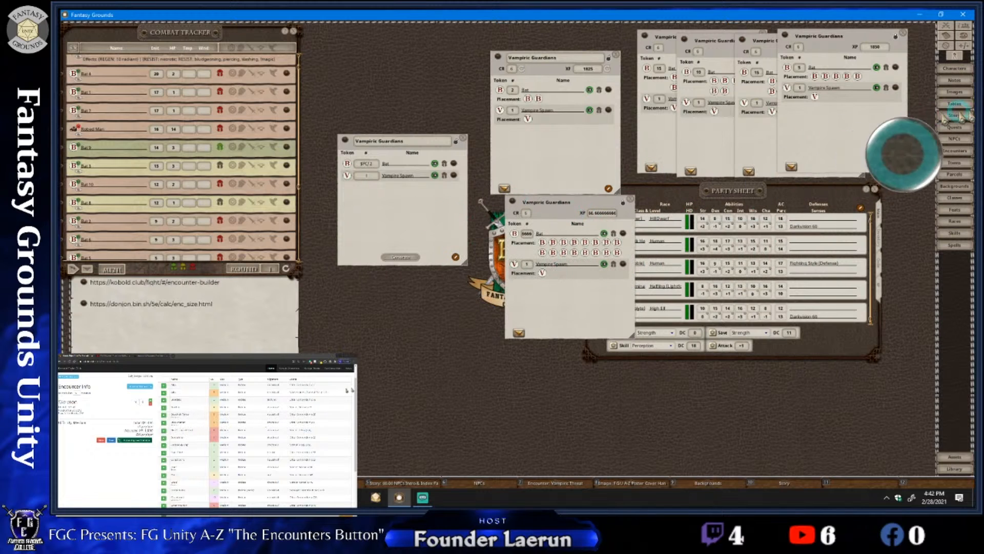
Bring the party sheet to the front and show its XP page with the encounter and quest awards
left_click(786, 201)
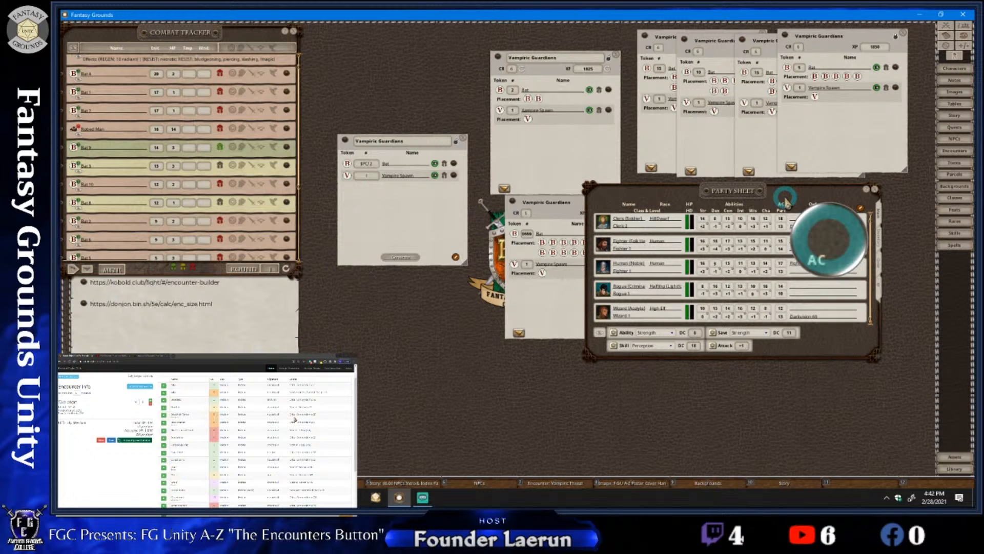
left_click(877, 289)
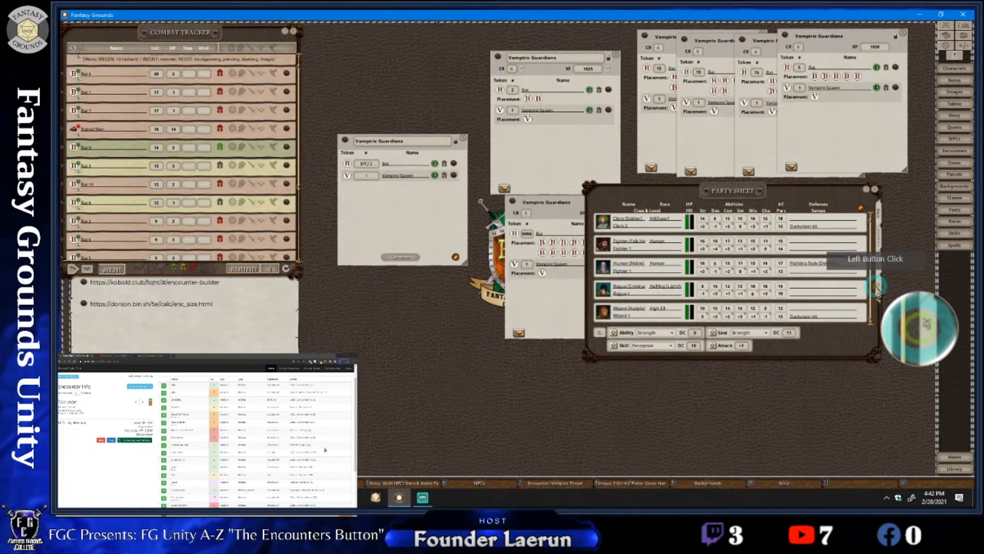
left_click(762, 281)
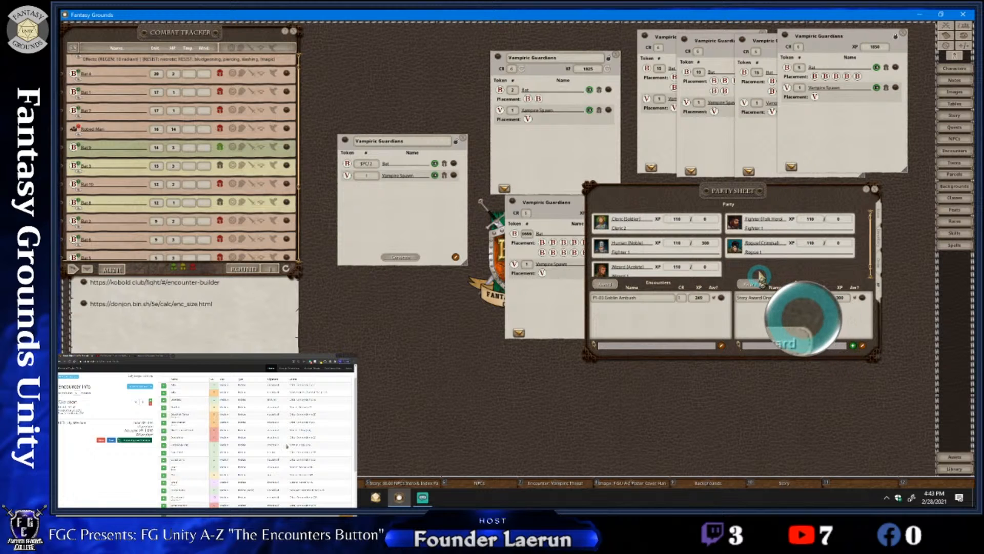
Move the party sheet aside and add the Vampiric Guardians encounter with 2 bats to its encounter awards list
left_click_drag(738, 185, 750, 76)
left_click_drag(554, 159, 513, 211)
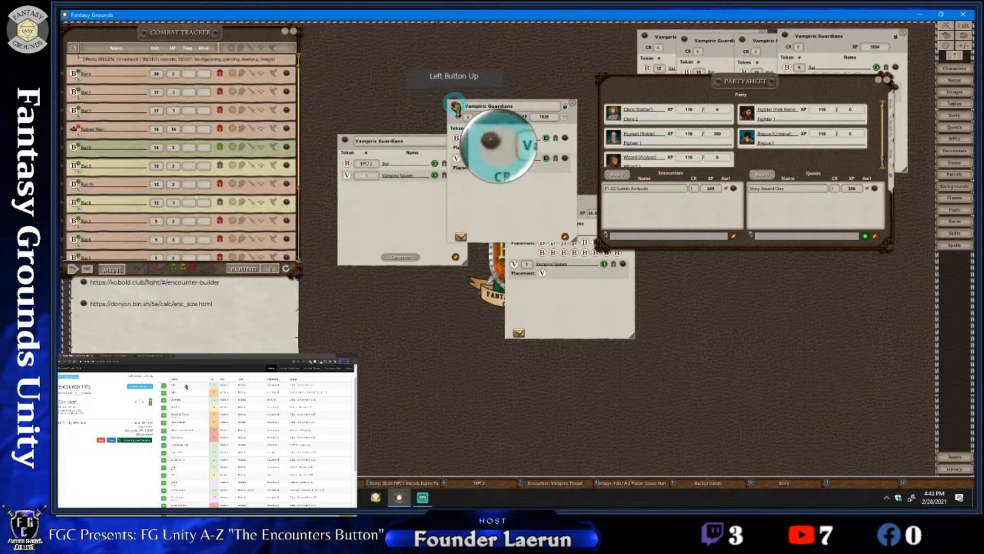
left_click_drag(626, 189, 722, 236)
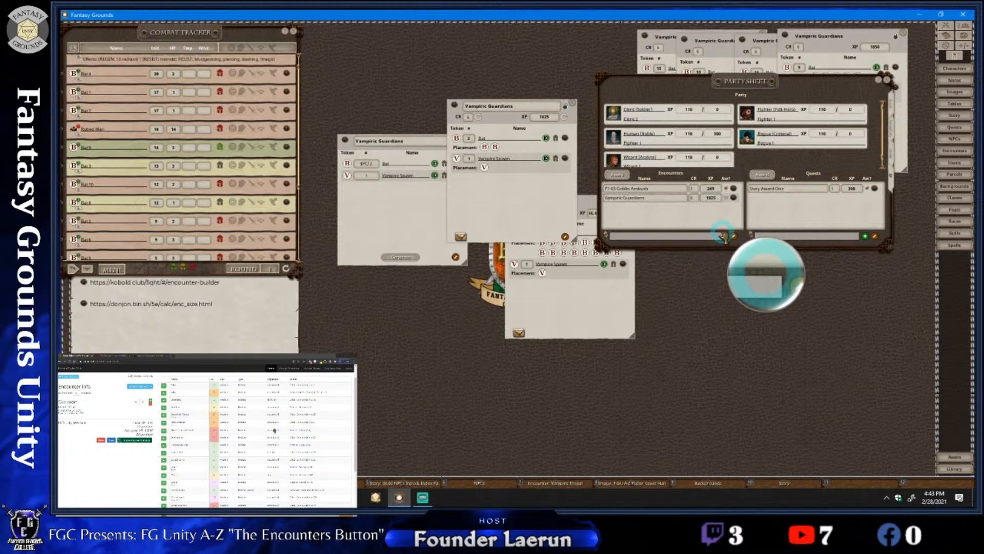
Reposition the party sheet and award the Vampiric Guardians encounter's XP to the party
left_click_drag(723, 236, 645, 278)
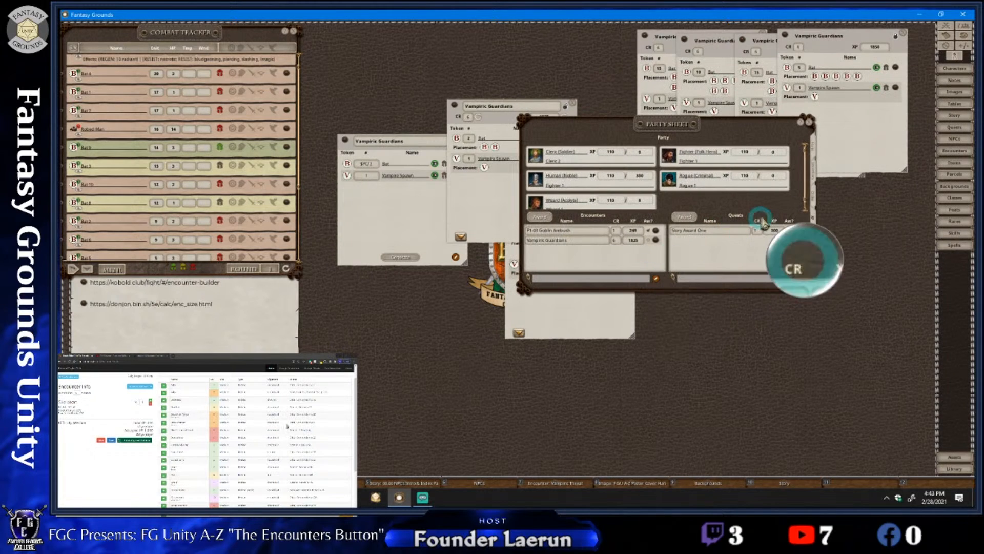
left_click_drag(810, 223, 817, 226)
left_click(647, 235)
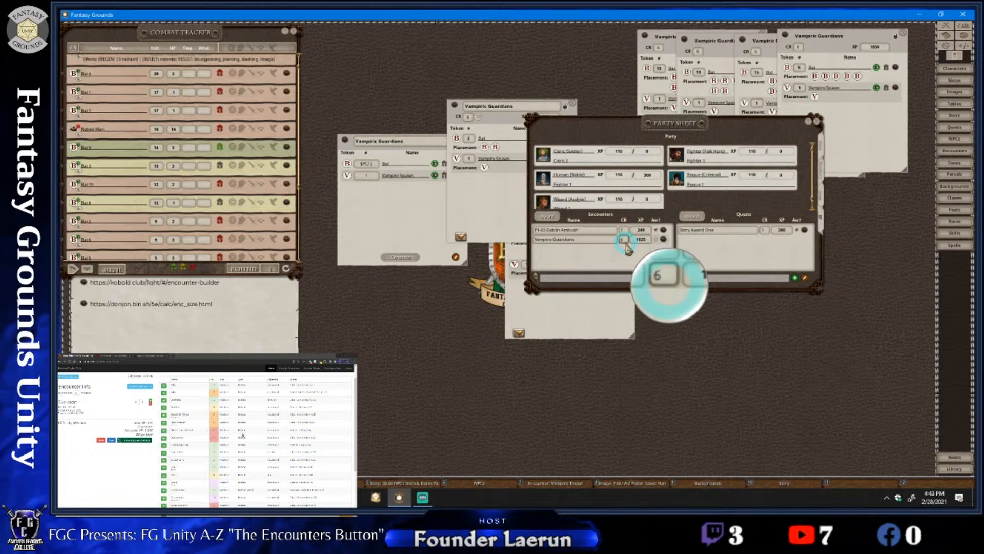
left_click(548, 215)
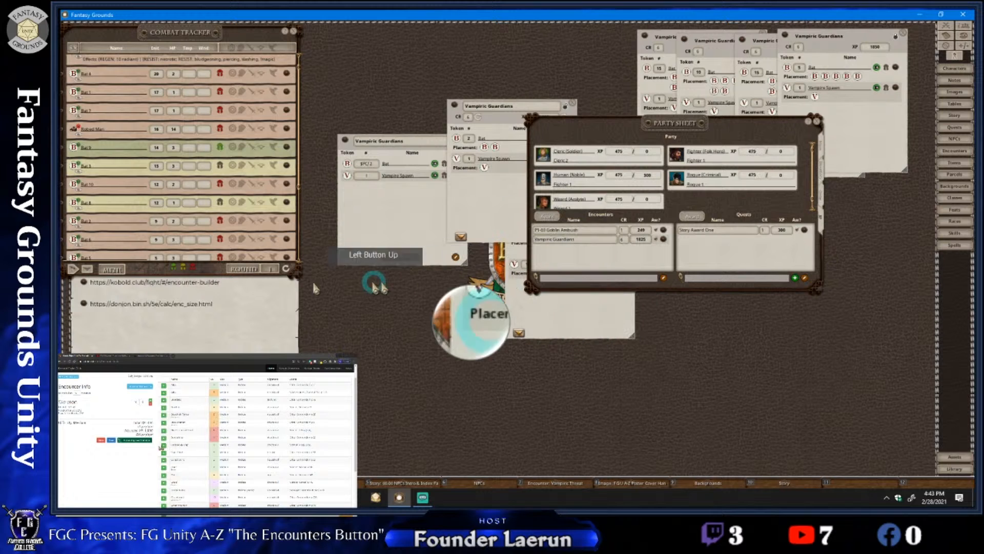
Enlarge the combat tracker to include the party characters and close the calculator links note covering the chat's XP awards
left_click_drag(220, 279, 224, 324)
scroll(224, 280, "down", 3)
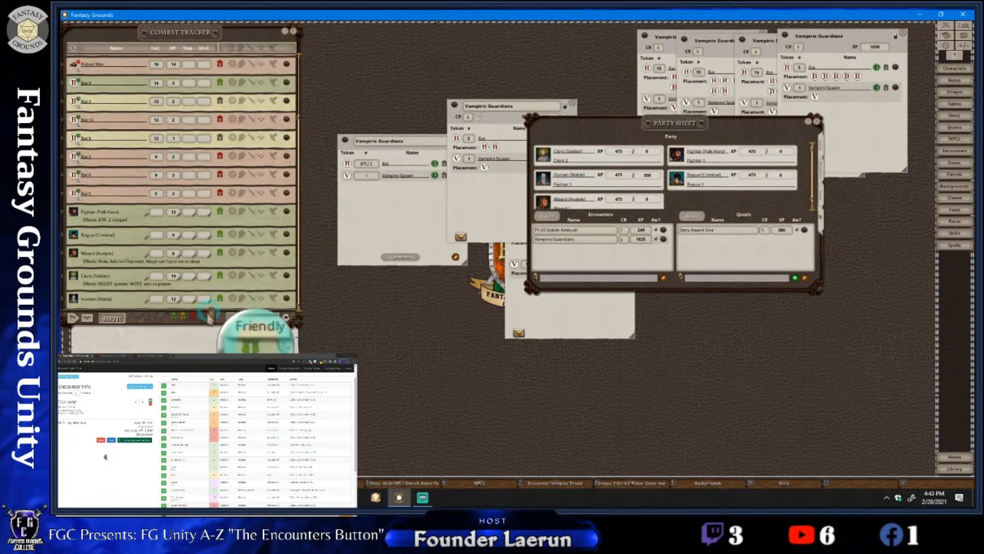
left_click(190, 336)
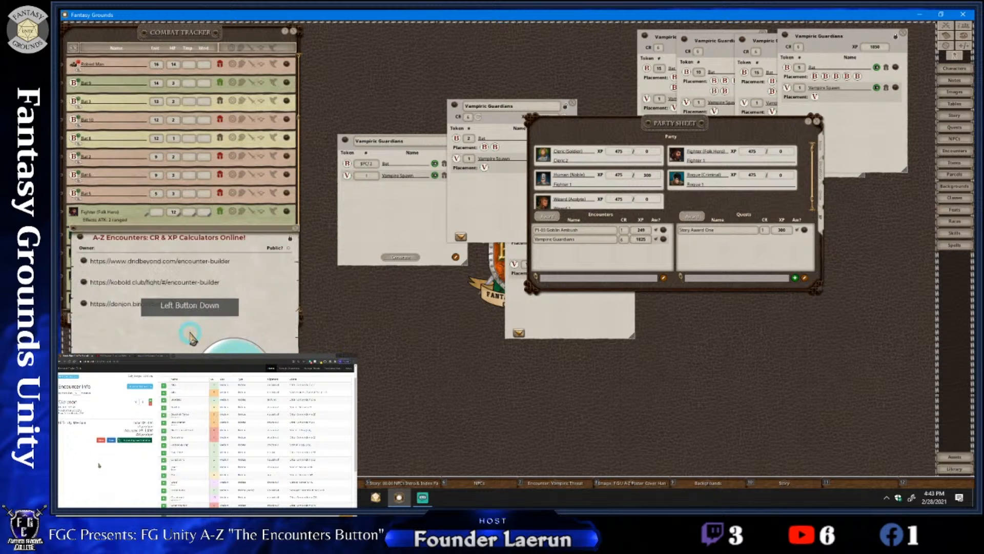
left_click(296, 228)
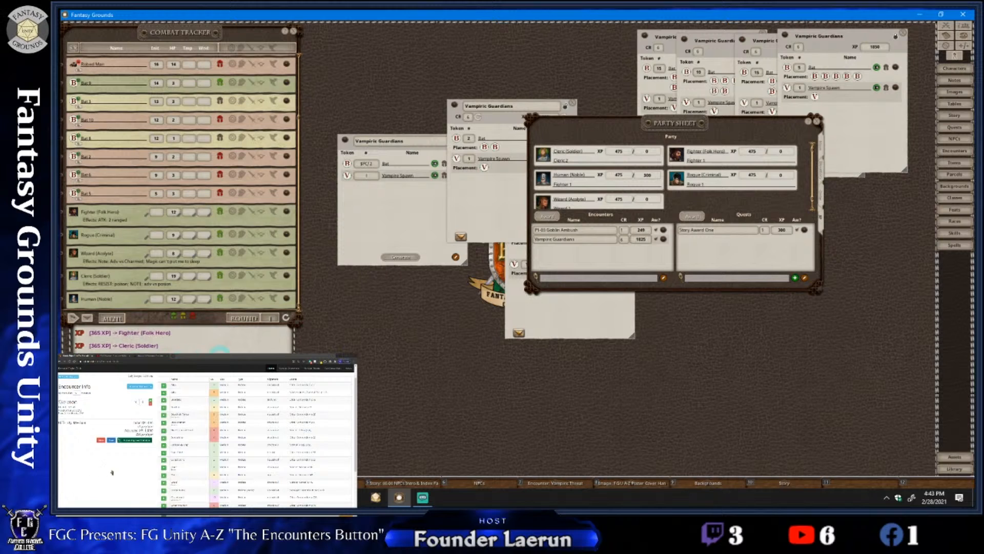
Move the party sheet below the generated encounter windows, keeping its character XP totals in view
left_click_drag(611, 169, 478, 212)
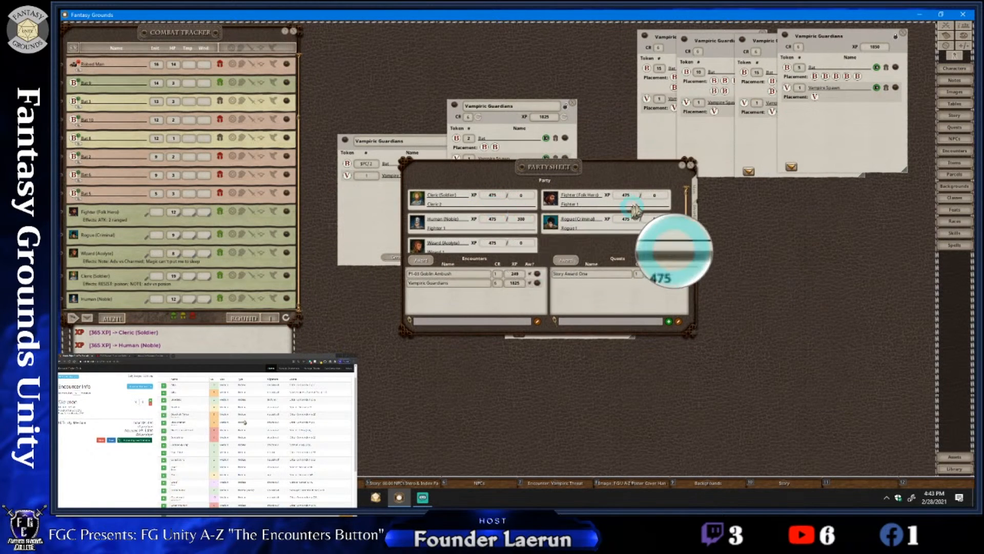
left_click_drag(638, 202, 802, 269)
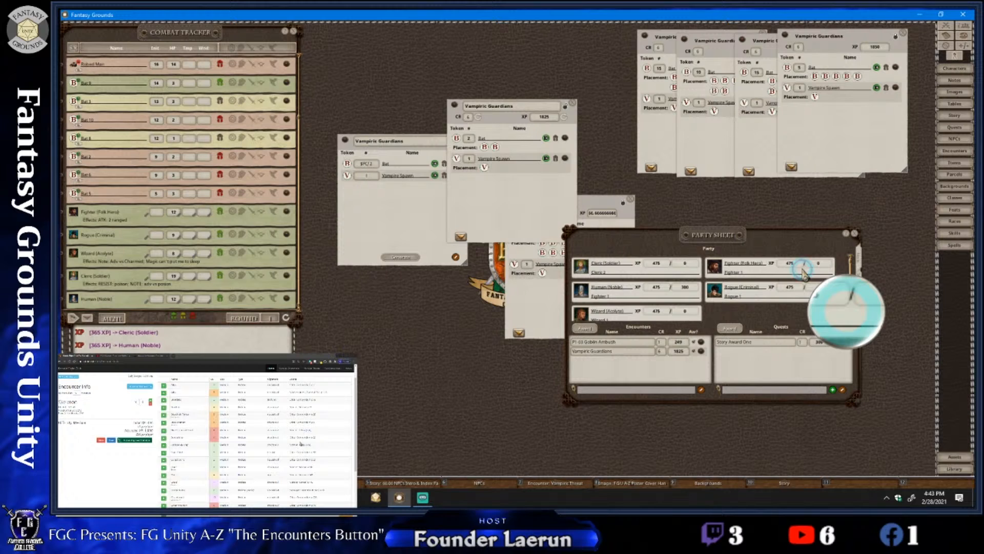
right_click(805, 262)
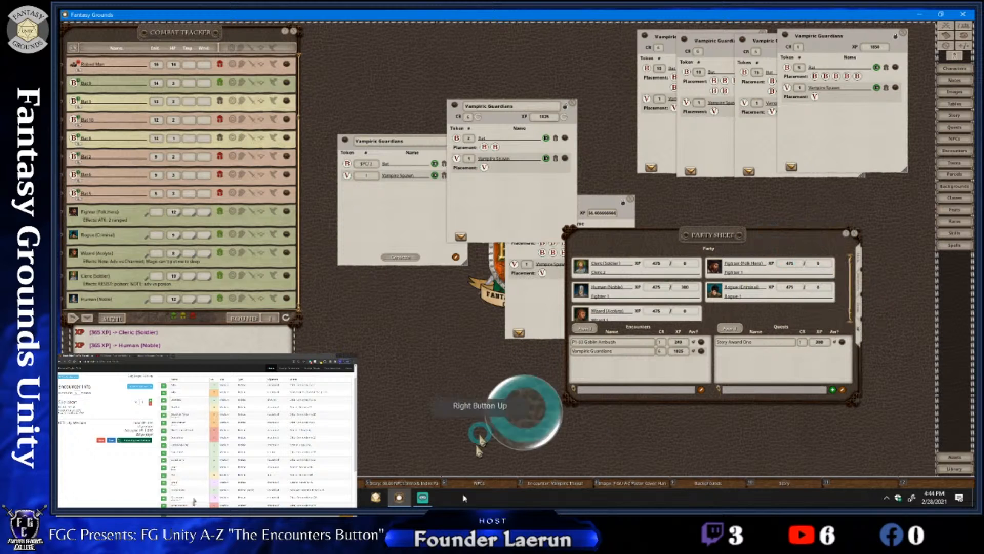
Switch to Streamlabs OBS to check the stream chat and return to Fantasy Grounds
left_click(486, 480)
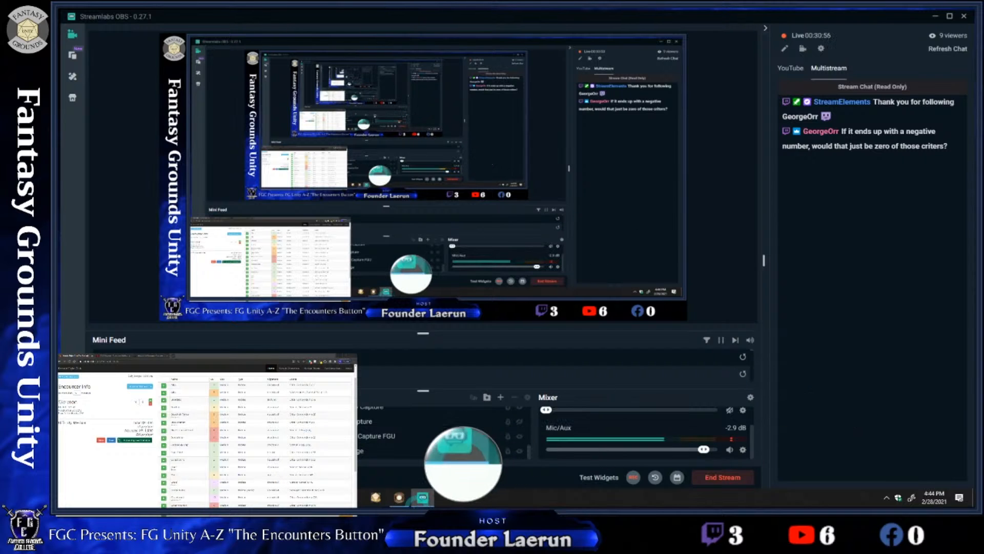
left_click(398, 497)
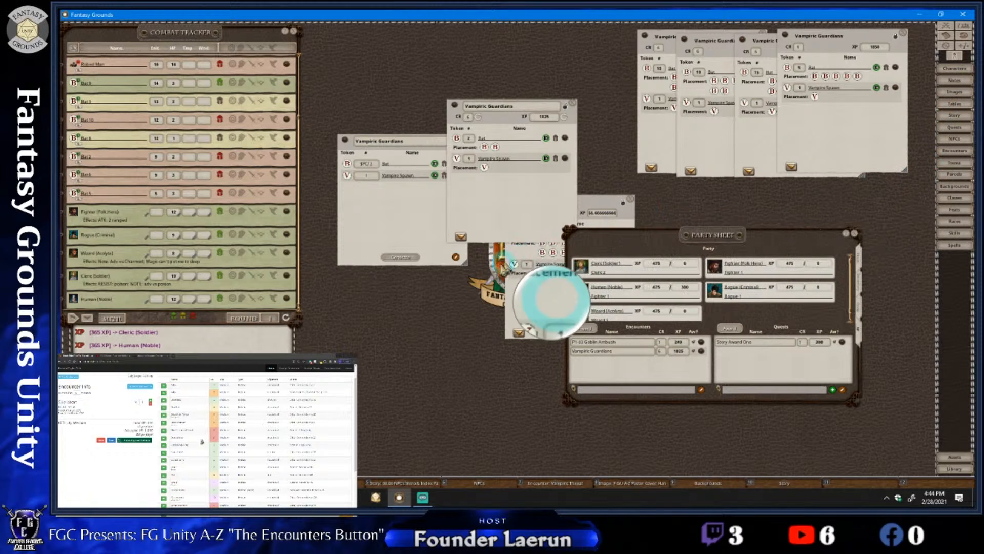
right_click(454, 303)
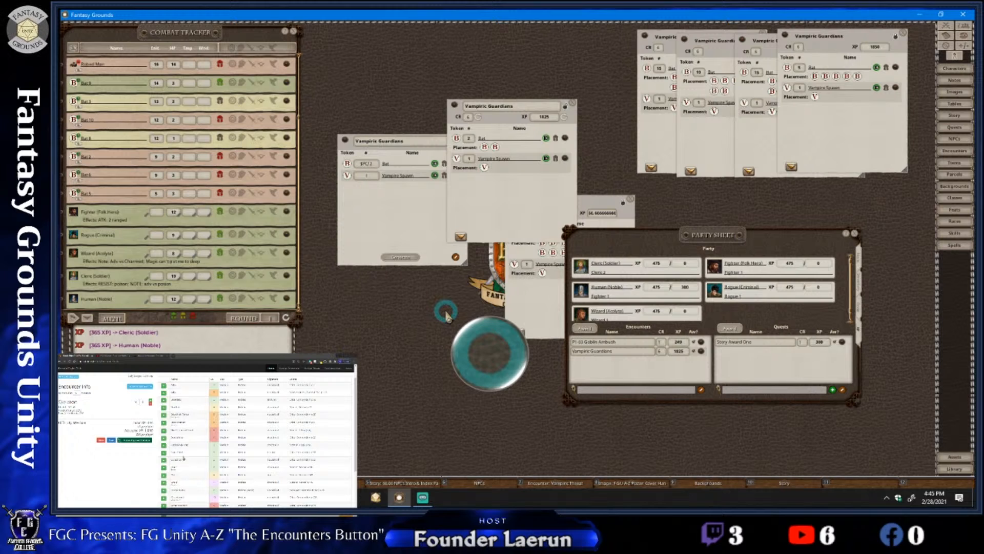
left_click_drag(447, 314, 659, 195)
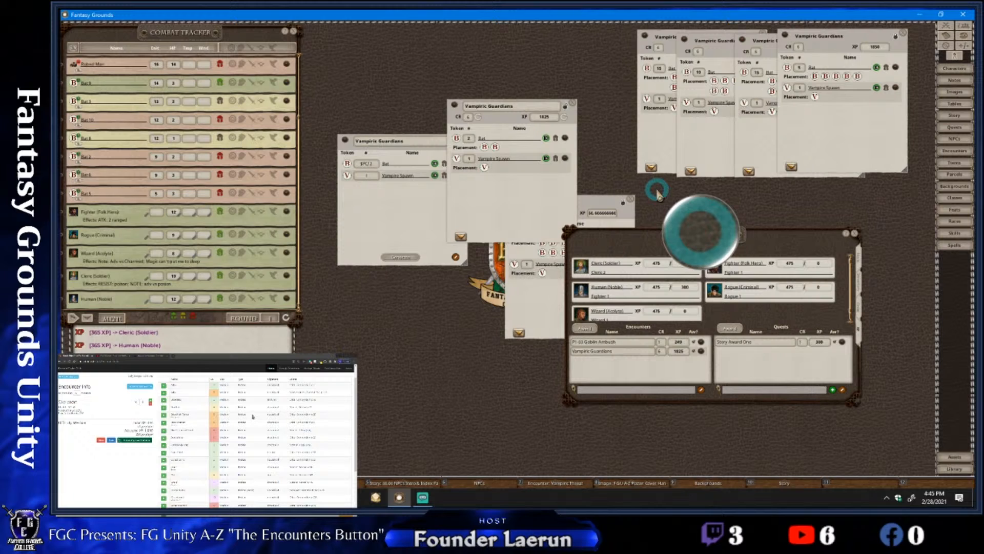
left_click_drag(658, 194, 647, 201)
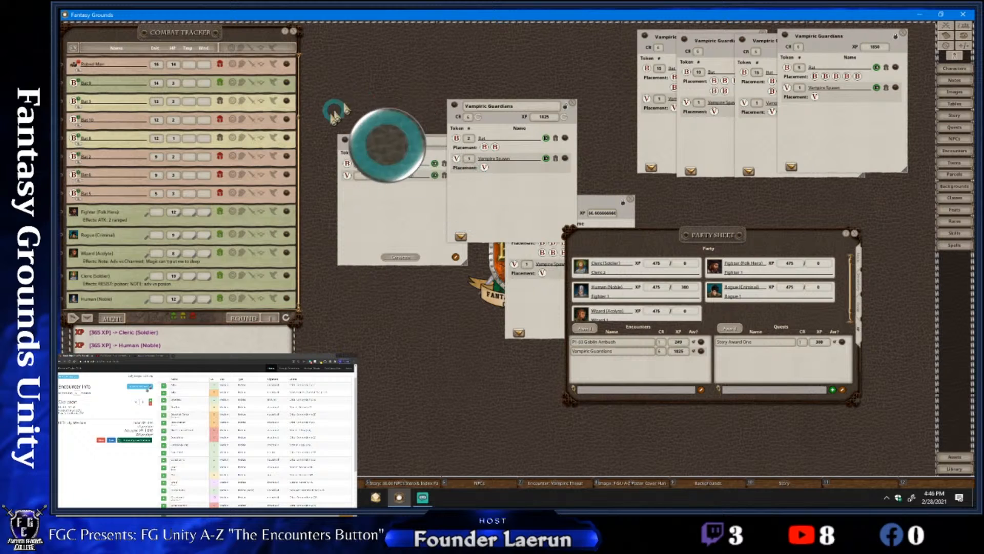
right_click(437, 272)
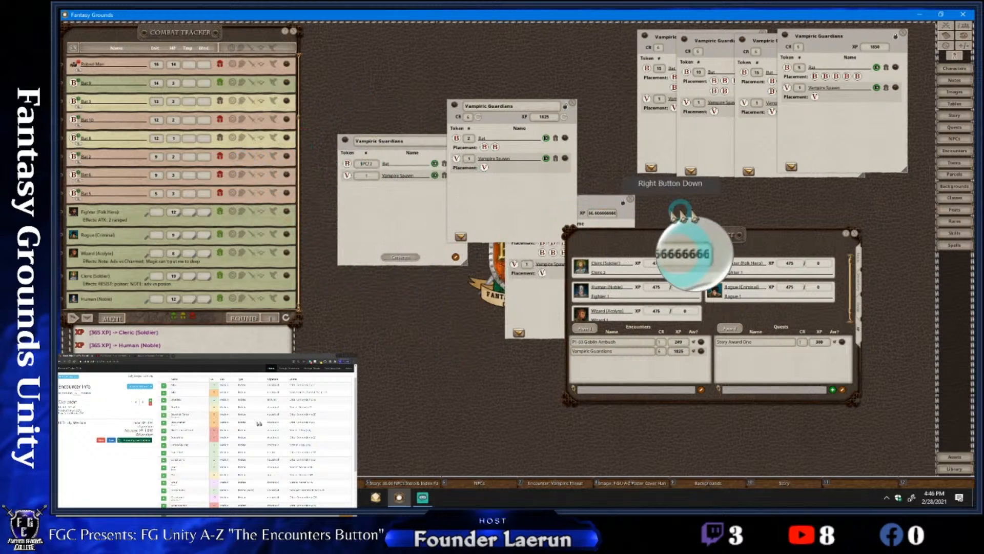